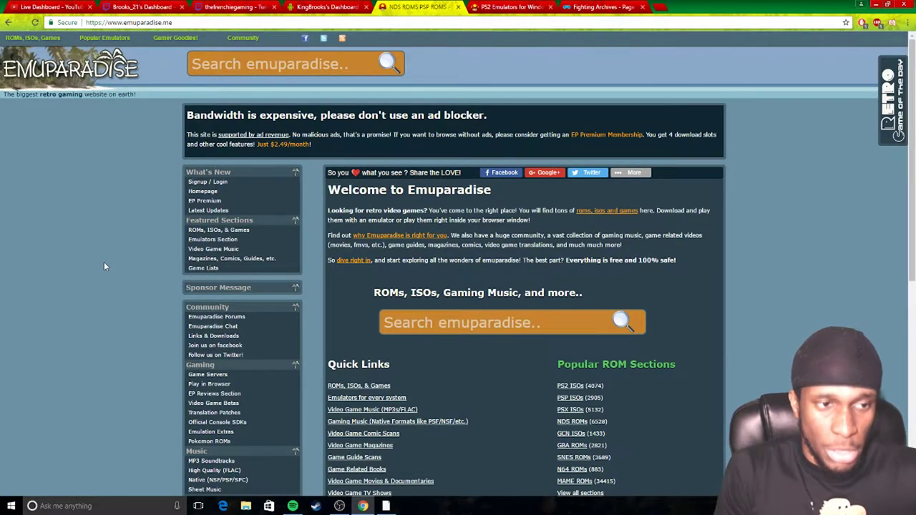
- From the Emuparadise homepage, open the list of PS2 emulators for the Windows platform
left_click(515, 6)
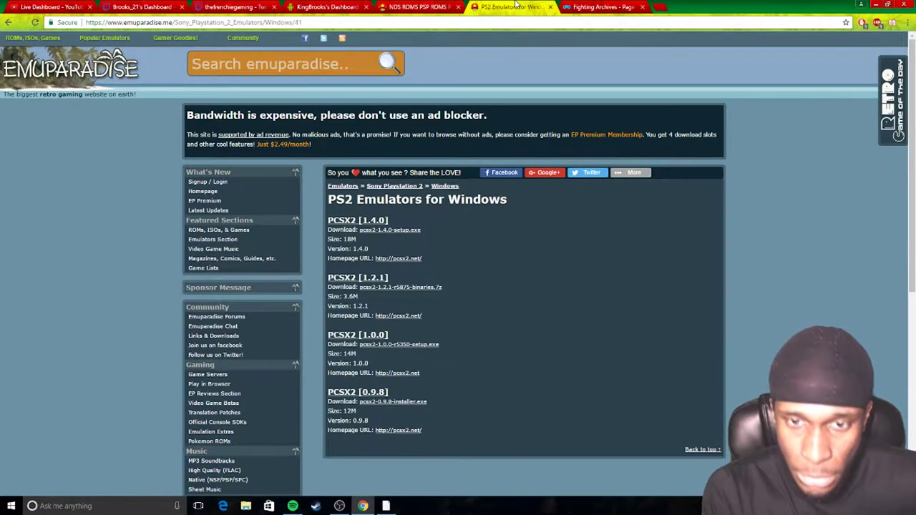
left_click(202, 191)
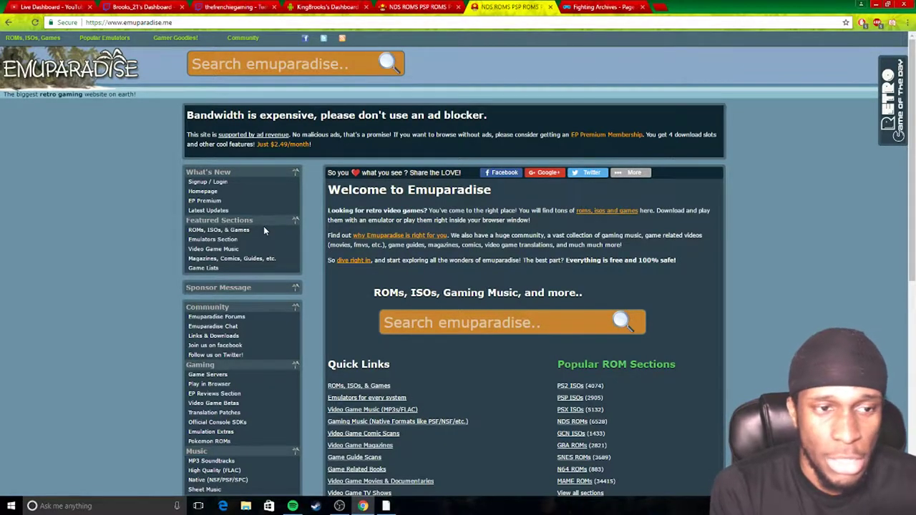
mouse_move(50, 41)
mouse_move(104, 38)
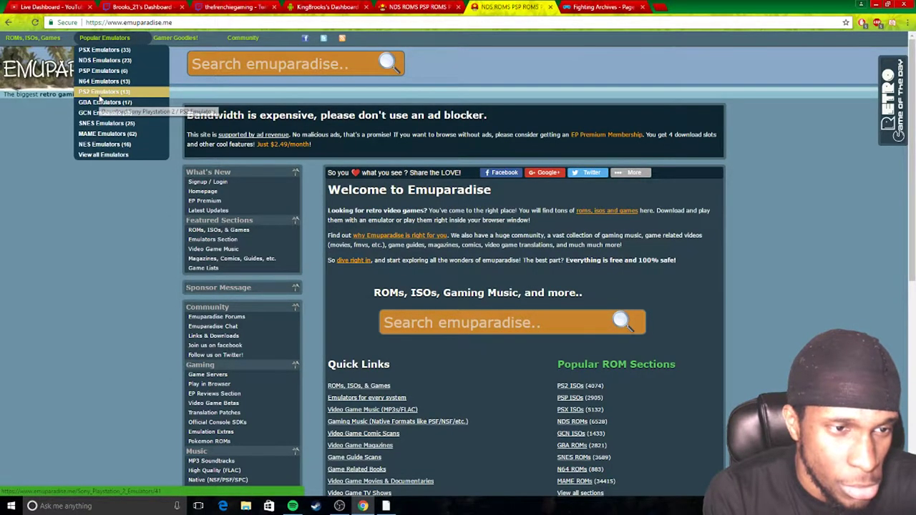
left_click(100, 93)
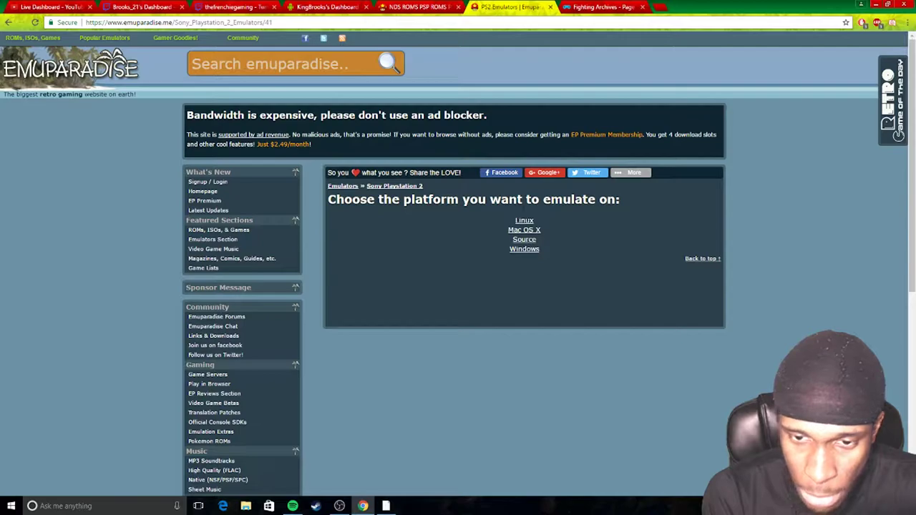
left_click(524, 249)
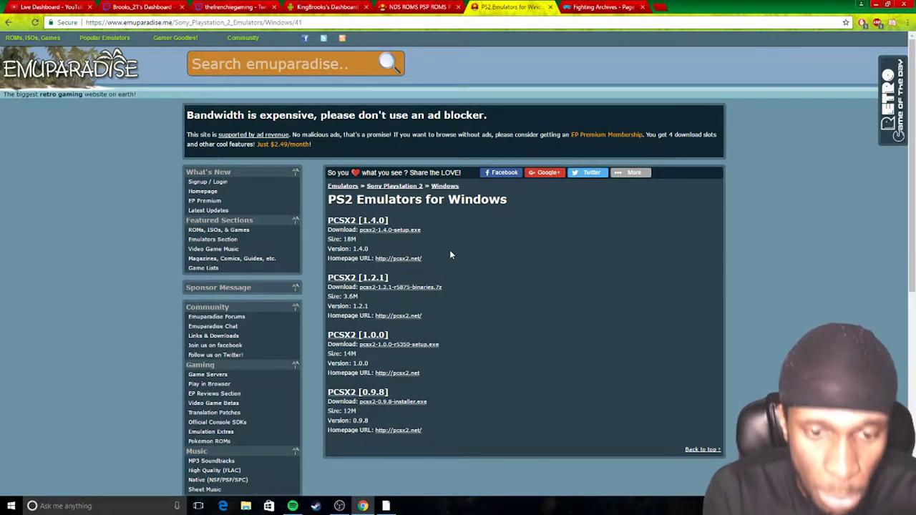
- Begin downloading pcsx2-1.4.0-setup.exe and browse for a save location in the Games\PCSX2 1.4.0 folder on drive D
left_click(386, 230)
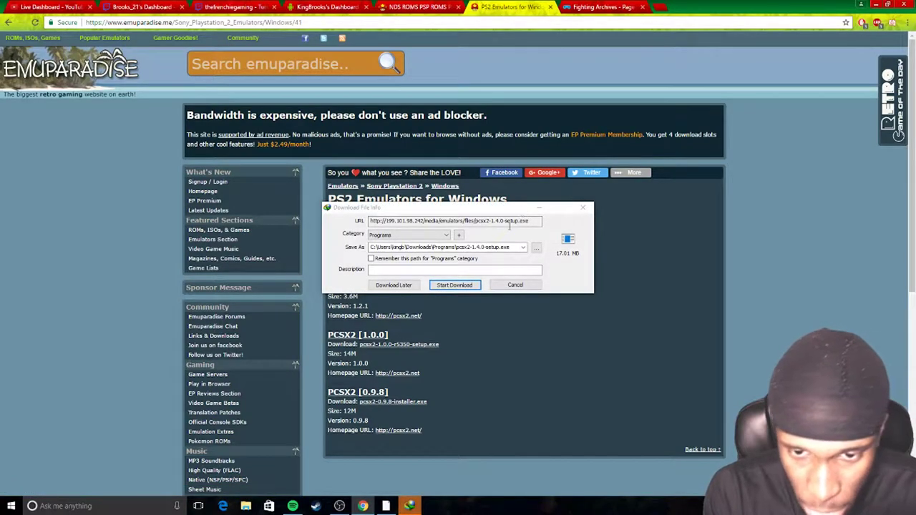
left_click(539, 248)
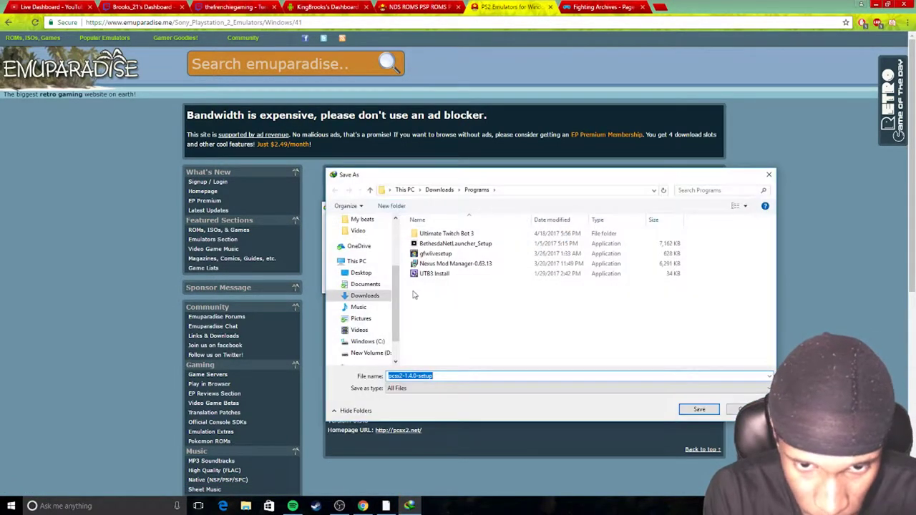
left_click(370, 352)
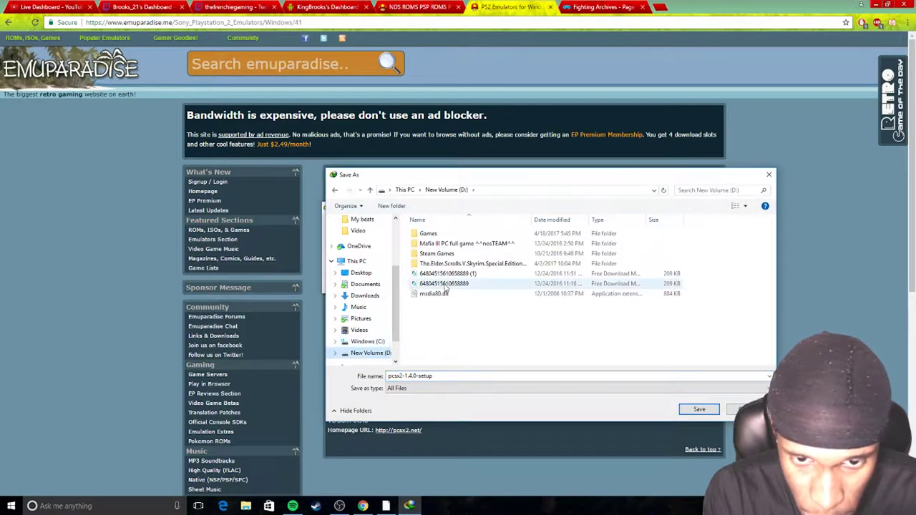
left_click(429, 233)
double_click(439, 233)
scroll(443, 279, "down", 3)
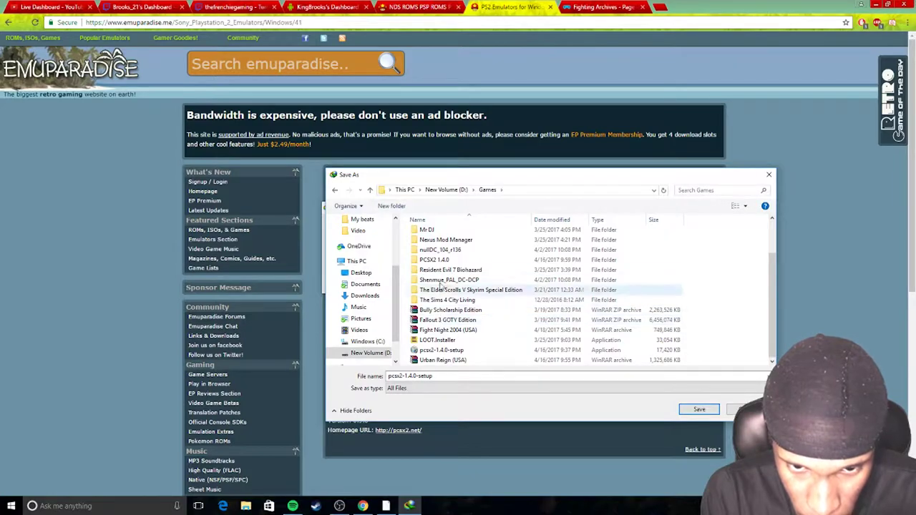
double_click(437, 260)
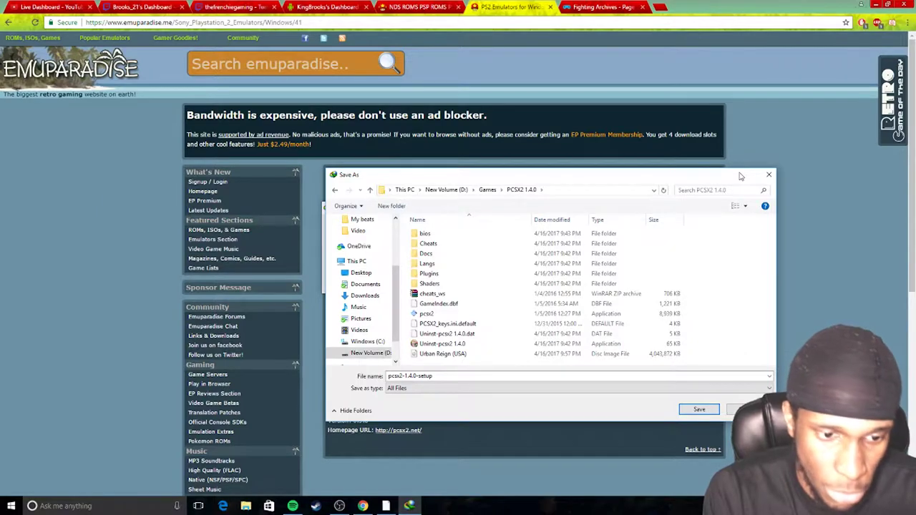
- Dismiss the save location selection and cancel the PCSX2 1.4.0 download
left_click_drag(708, 178, 693, 142)
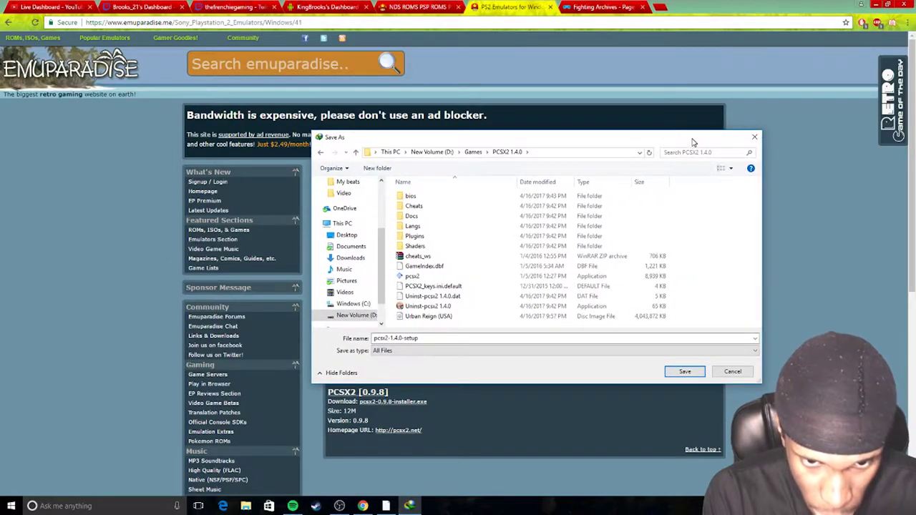
left_click(754, 137)
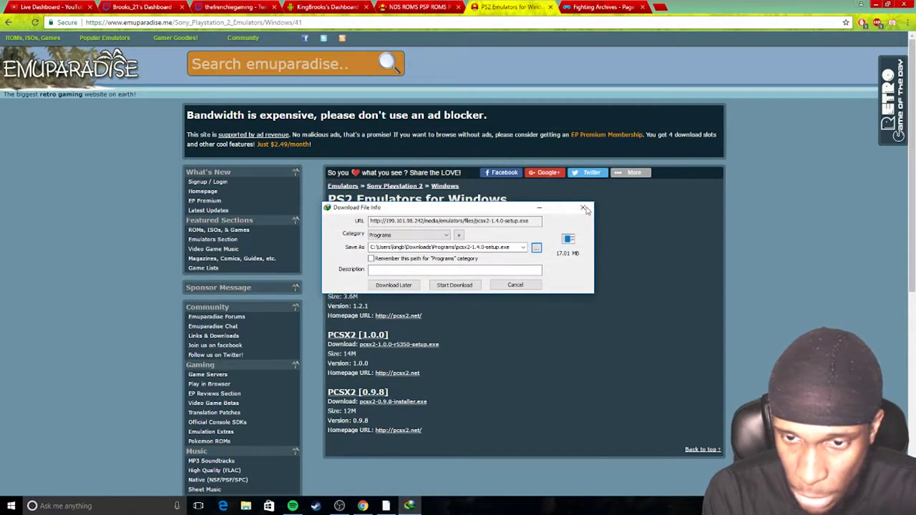
left_click(586, 207)
left_click(544, 286)
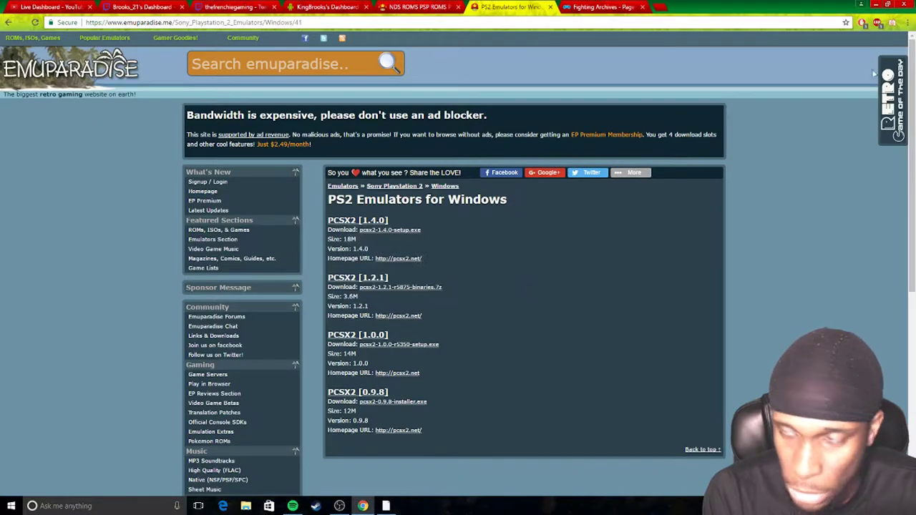
- Launch the PCSX2 1.4.0 installer from the desktop, go through to the install location choice, and cancel the setup
left_click(873, 4)
left_click_drag(127, 166, 179, 215)
double_click(164, 215)
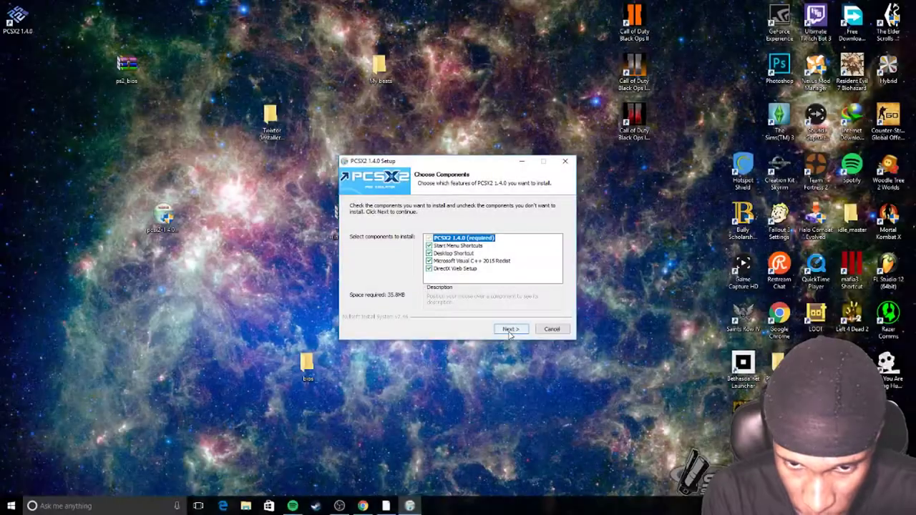
left_click(510, 328)
left_click(539, 277)
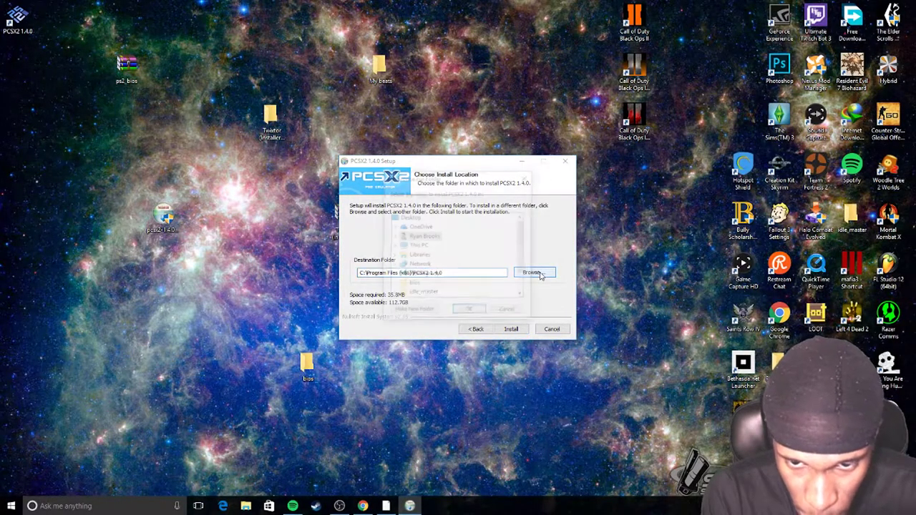
left_click(501, 312)
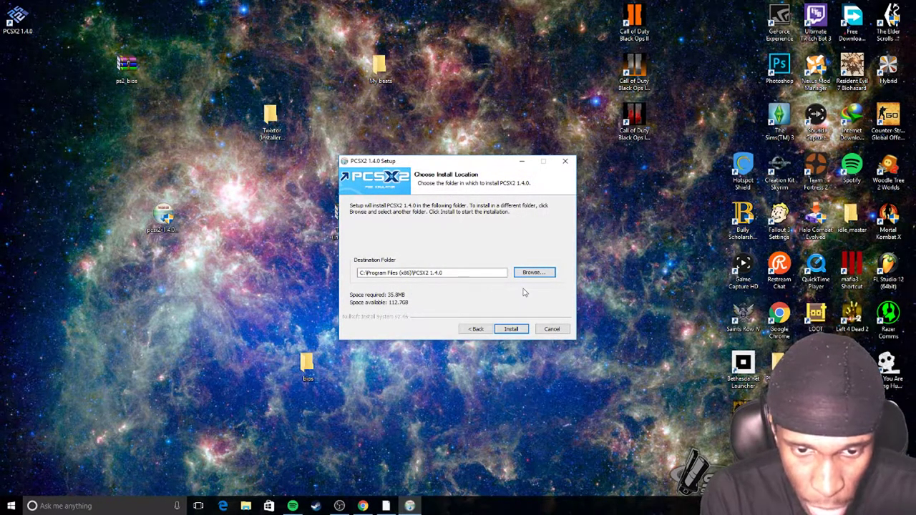
left_click(553, 330)
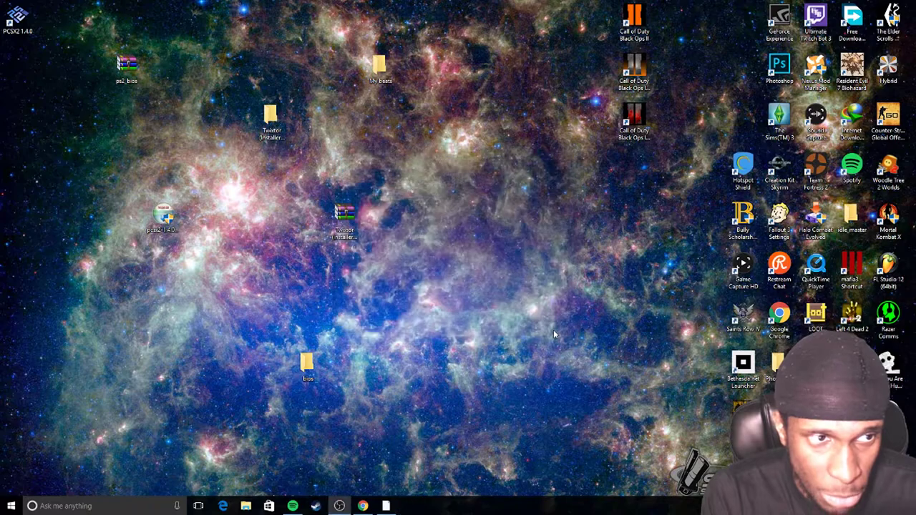
- Reposition the ps2_bios archive on the desktop, placing it above the PCSX2 installer
left_click_drag(18, 18, 488, 256)
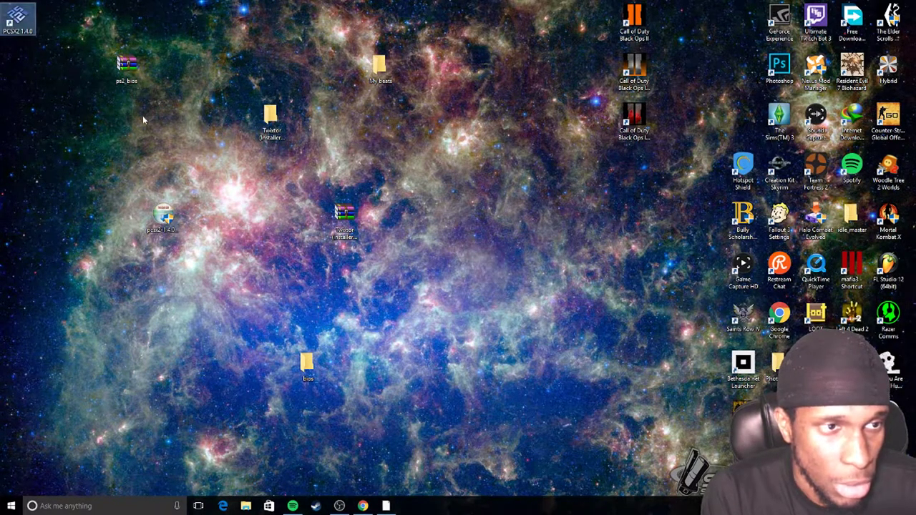
left_click_drag(123, 65, 236, 262)
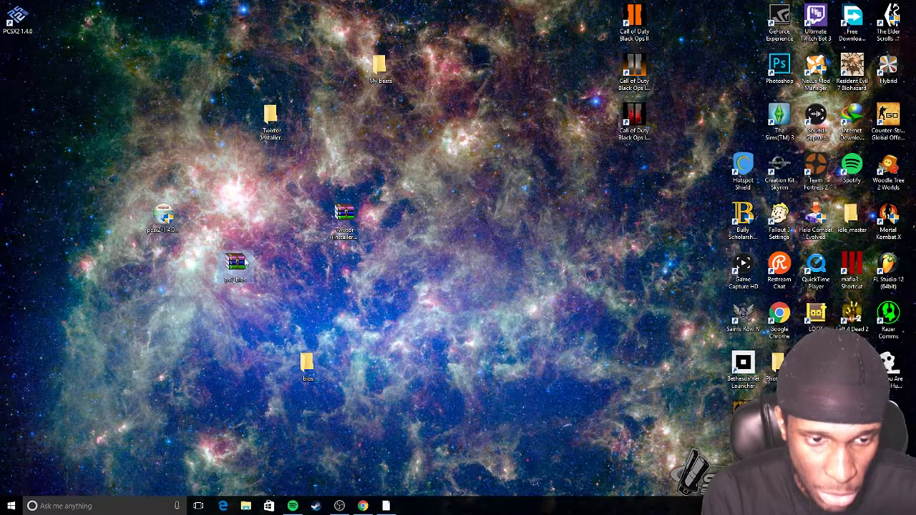
left_click_drag(66, 289, 159, 118)
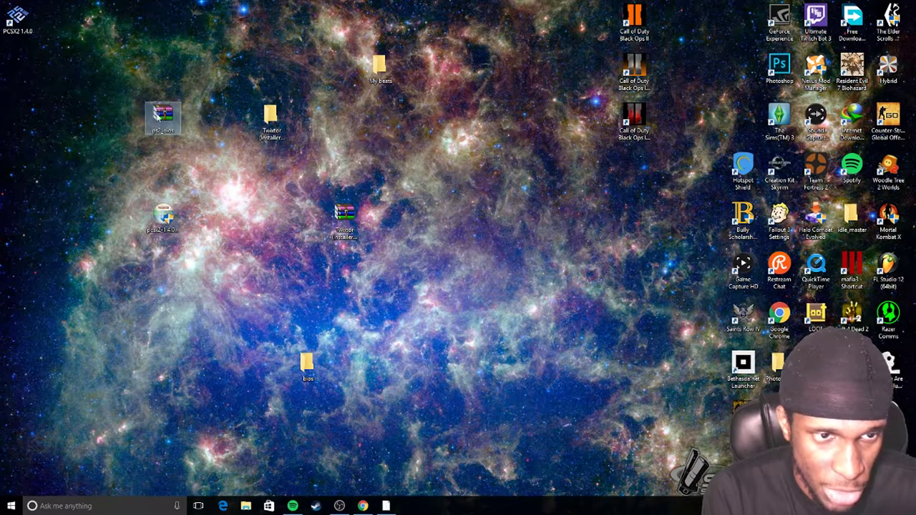
- Open the ps2_bios archive in WinRAR, select all the loose BIOS files in it, and close the archive
double_click(169, 116)
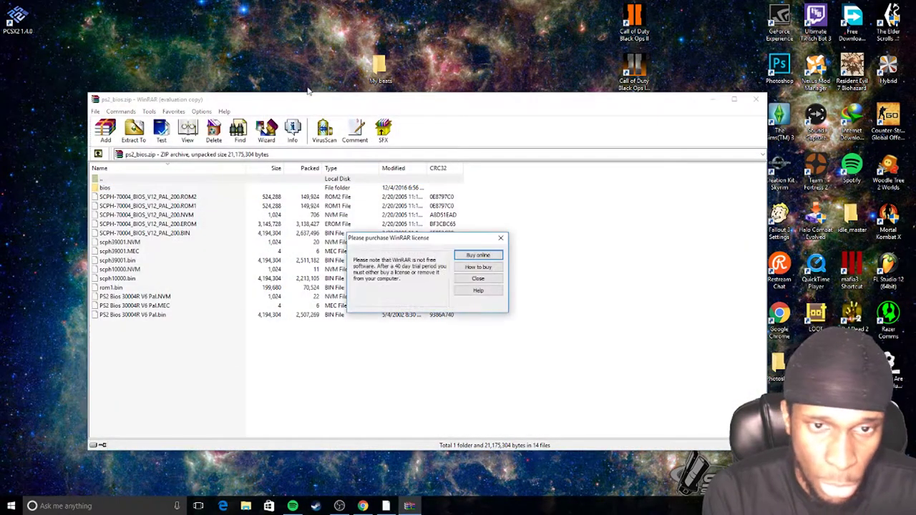
left_click(500, 238)
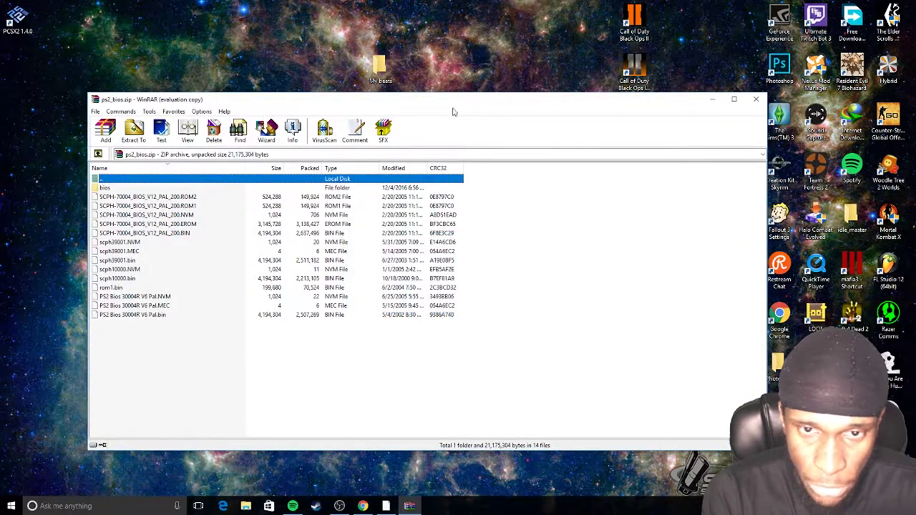
left_click_drag(555, 99, 768, 118)
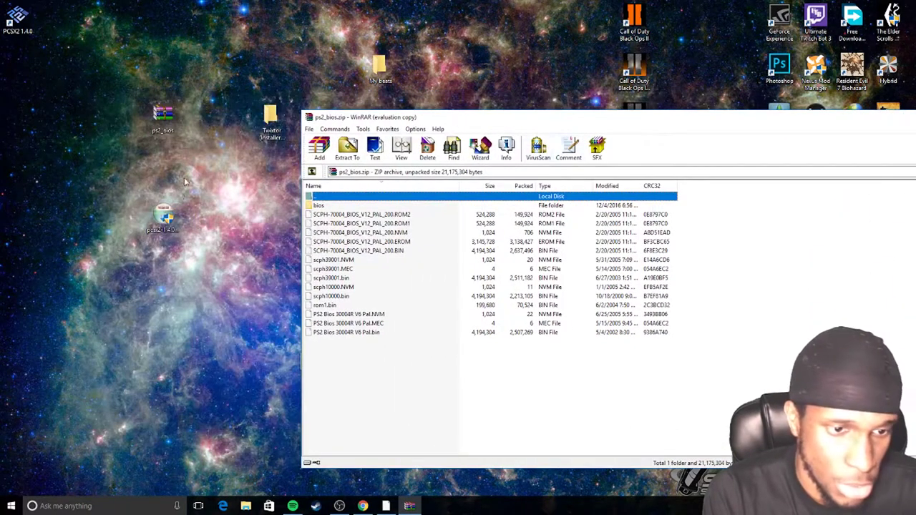
left_click_drag(621, 122, 441, 65)
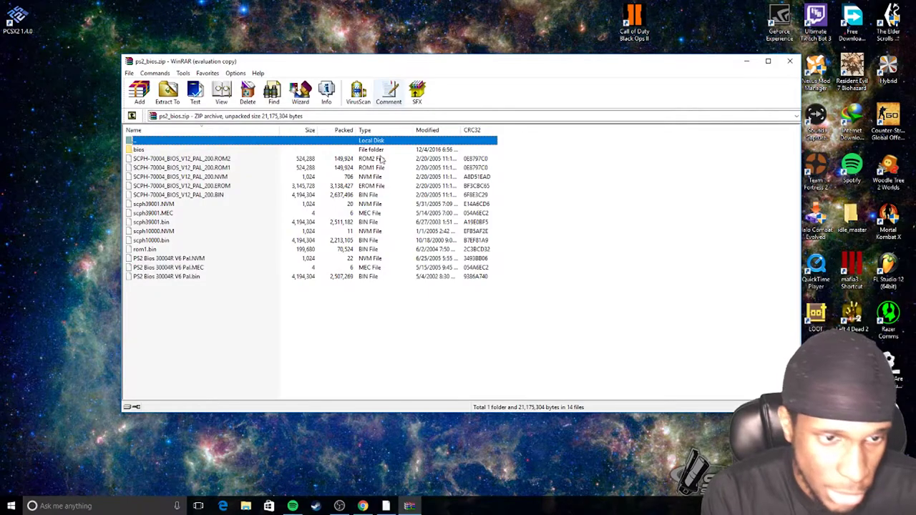
left_click_drag(171, 368, 327, 161)
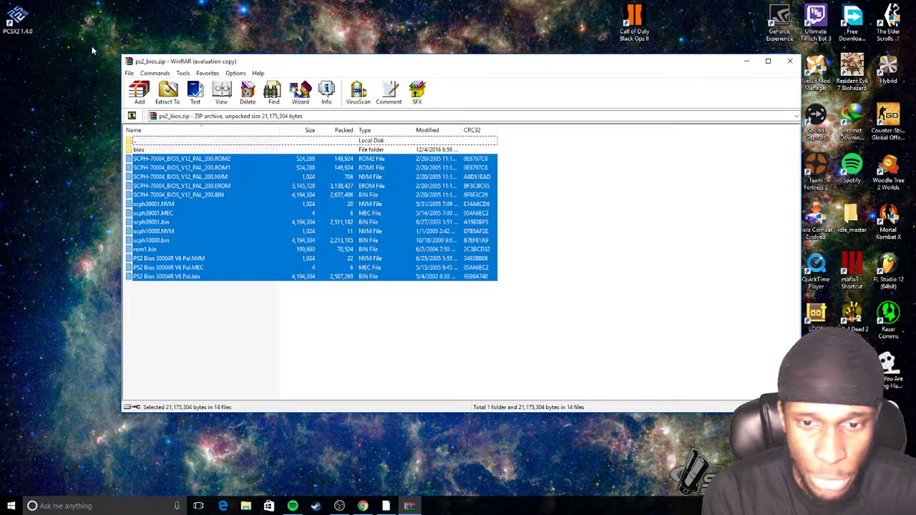
left_click(789, 61)
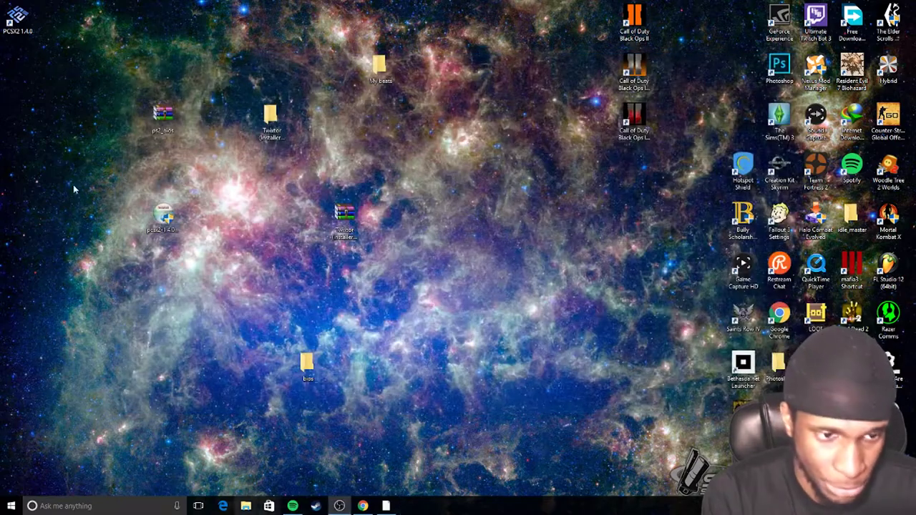
- Launch PCSX2 1.4.0 from its desktop shortcut and open the Emulation Settings
double_click(17, 18)
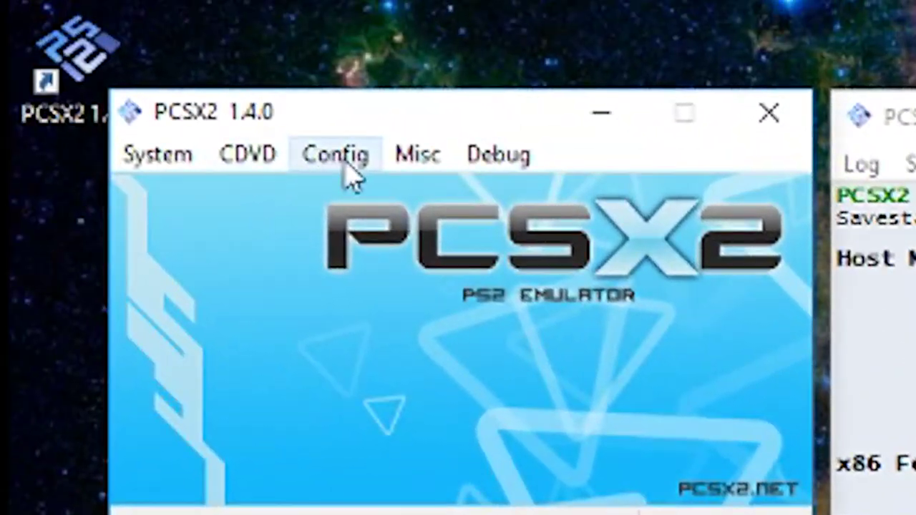
left_click(86, 44)
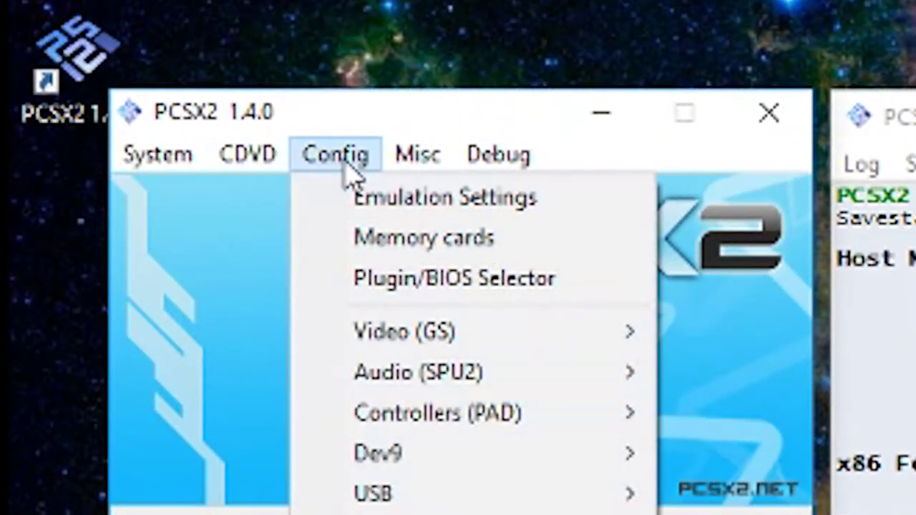
left_click(444, 207)
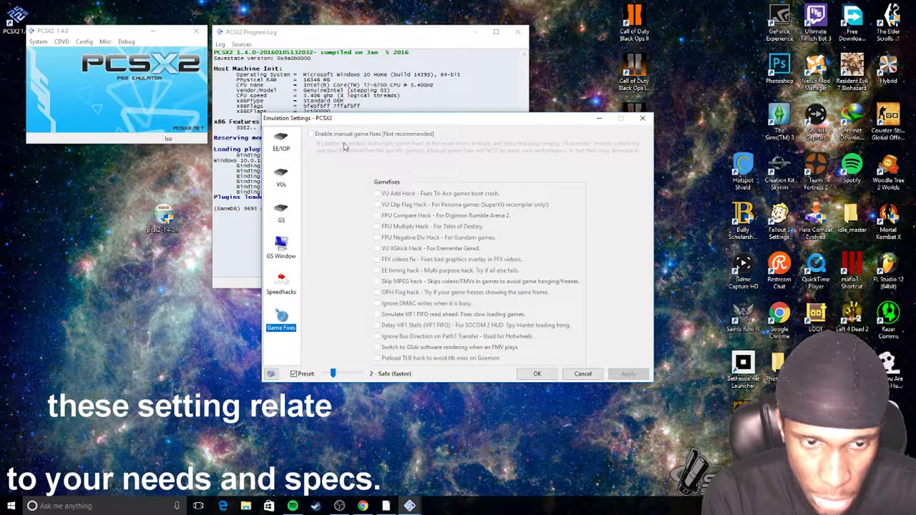
- Review the EE/IOP, VUs, GS, GS Window, Speedhacks and Game Fixes settings, and close them without changes
left_click(283, 143)
left_click(282, 179)
left_click(281, 213)
left_click(280, 245)
left_click(279, 284)
left_click(280, 322)
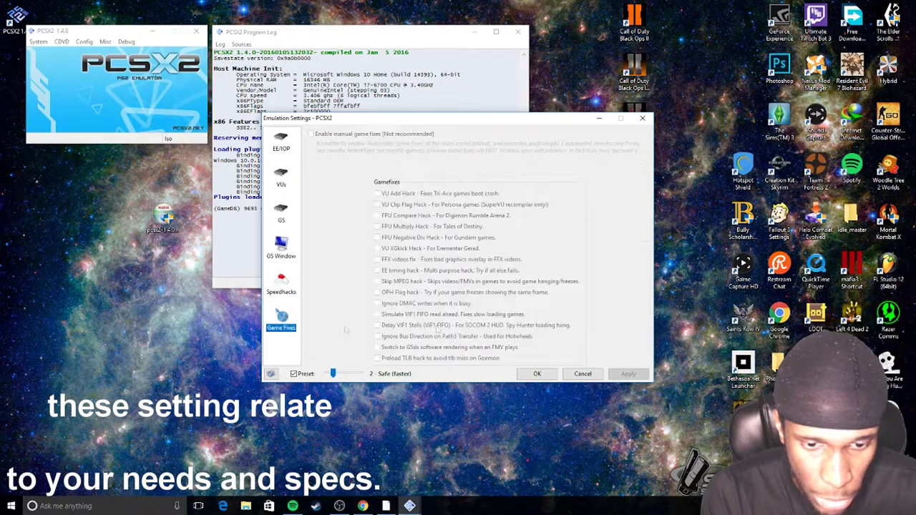
left_click(642, 118)
left_click(63, 42)
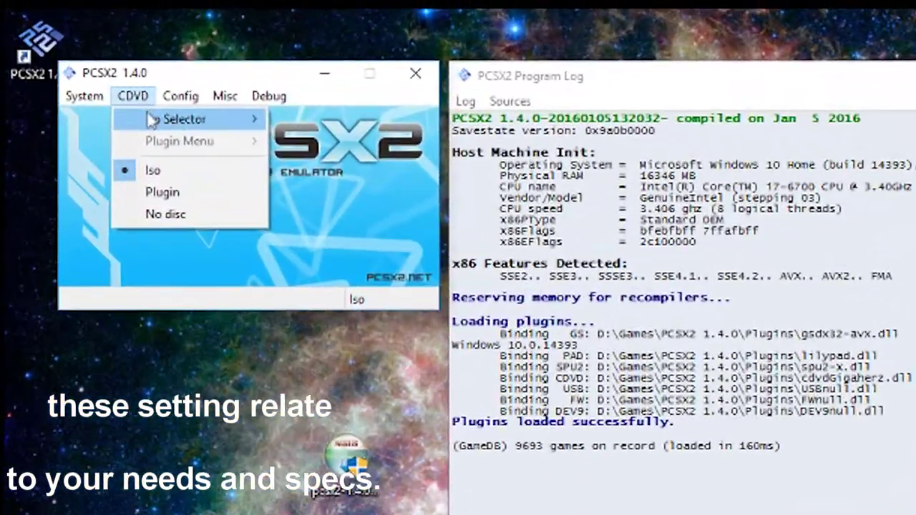
mouse_move(142, 124)
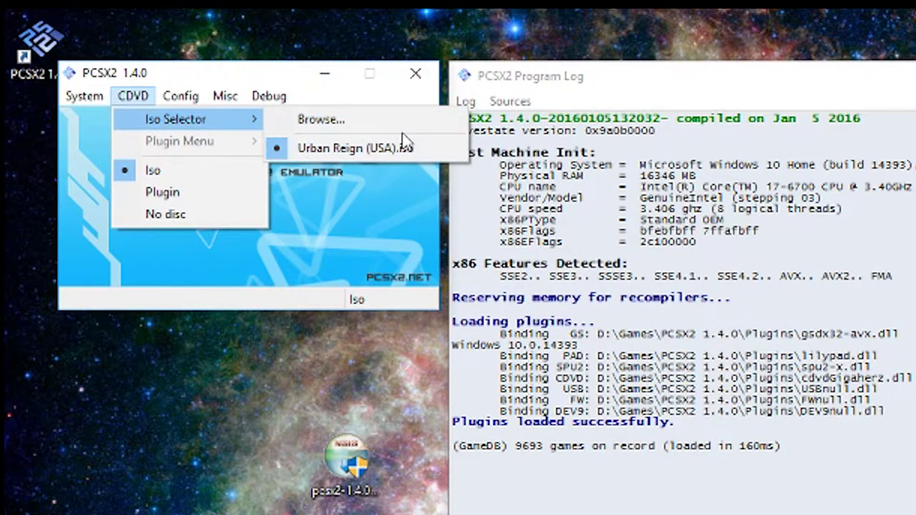
mouse_move(165, 100)
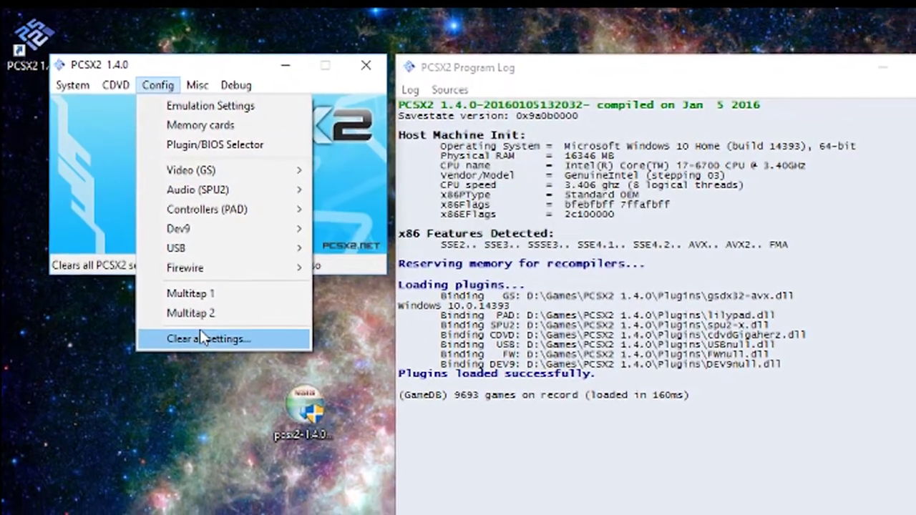
mouse_move(217, 92)
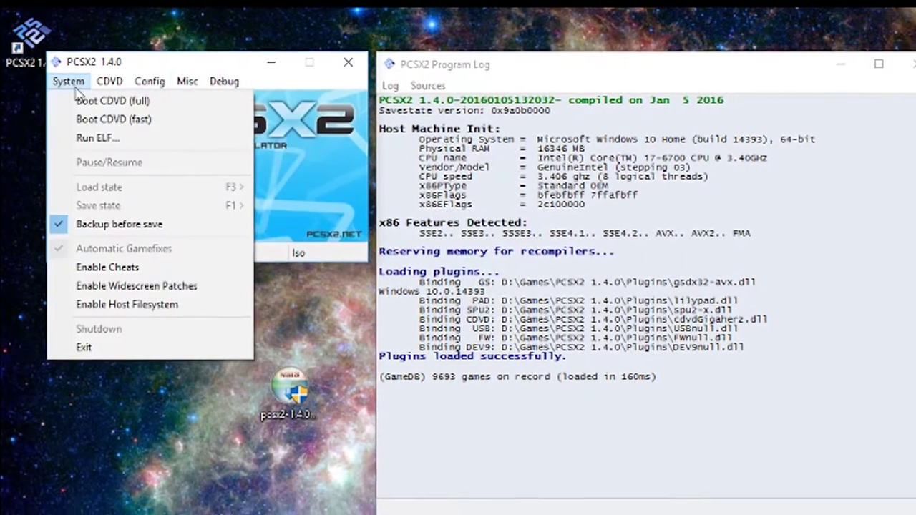
mouse_move(242, 84)
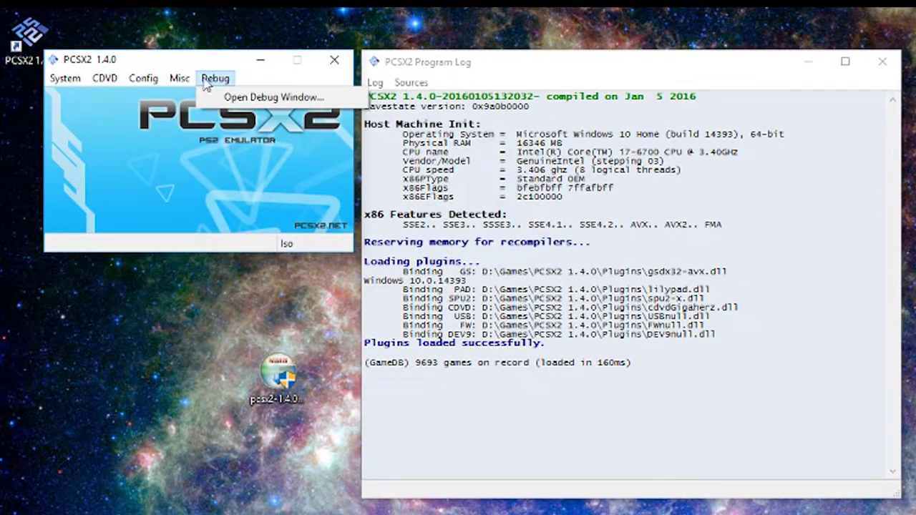
- Close the PCSX2 program log and the emulator's main window, and refresh the desktop
mouse_move(108, 83)
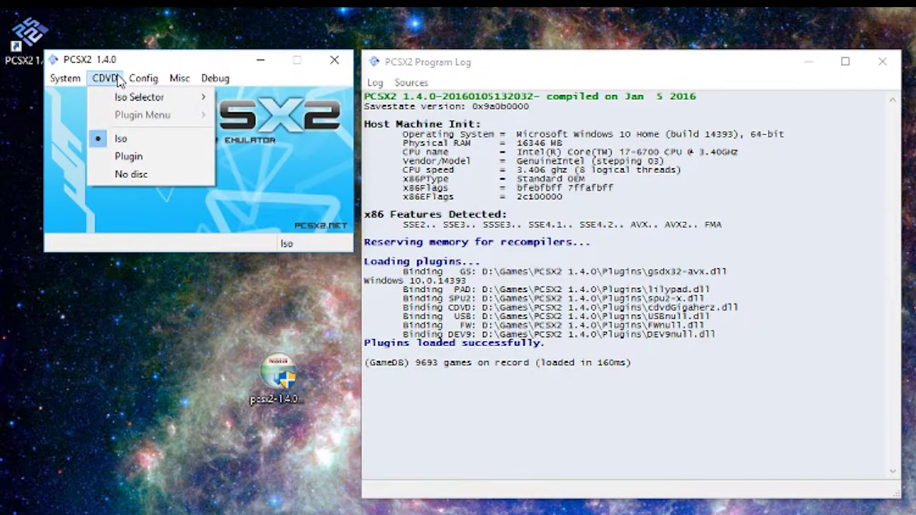
mouse_move(180, 78)
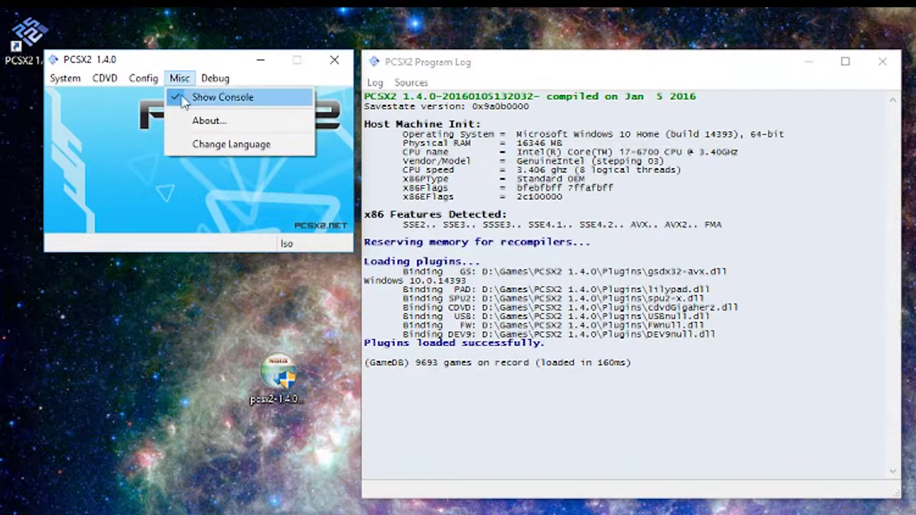
mouse_move(143, 78)
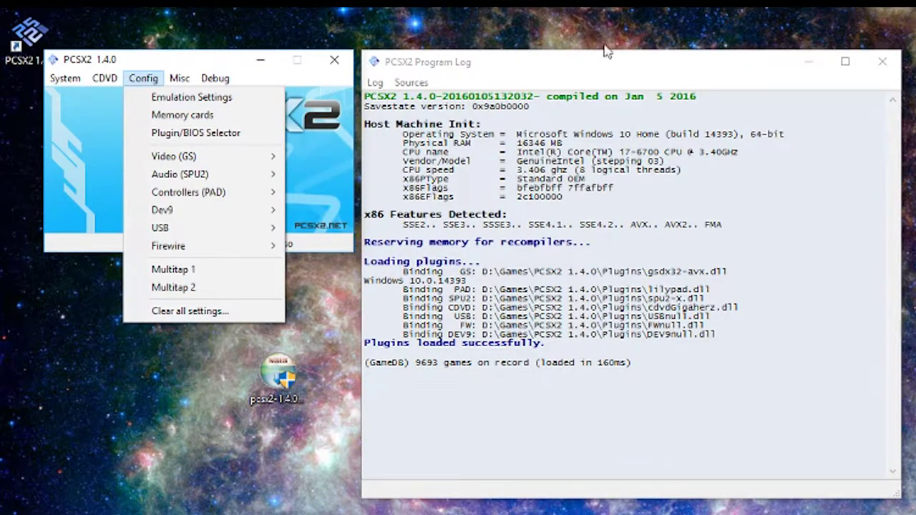
left_click(883, 63)
left_click(335, 59)
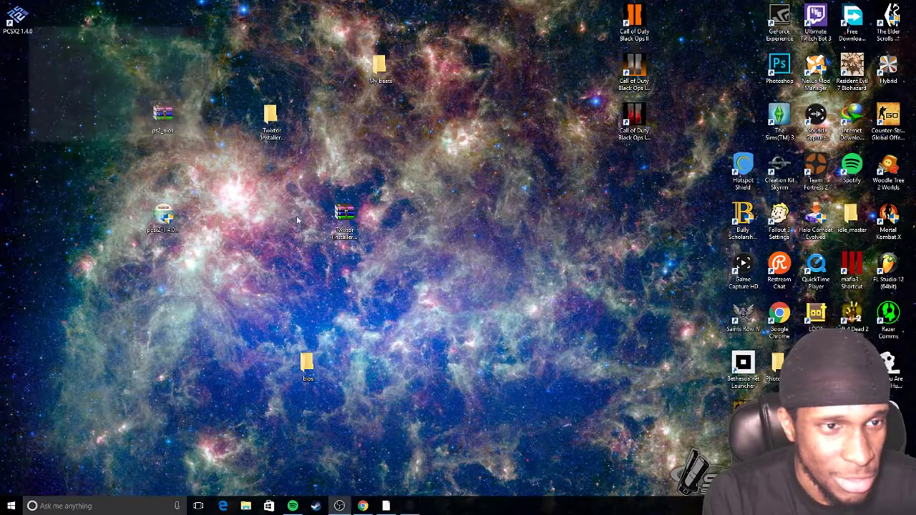
right_click(438, 312)
left_click(500, 339)
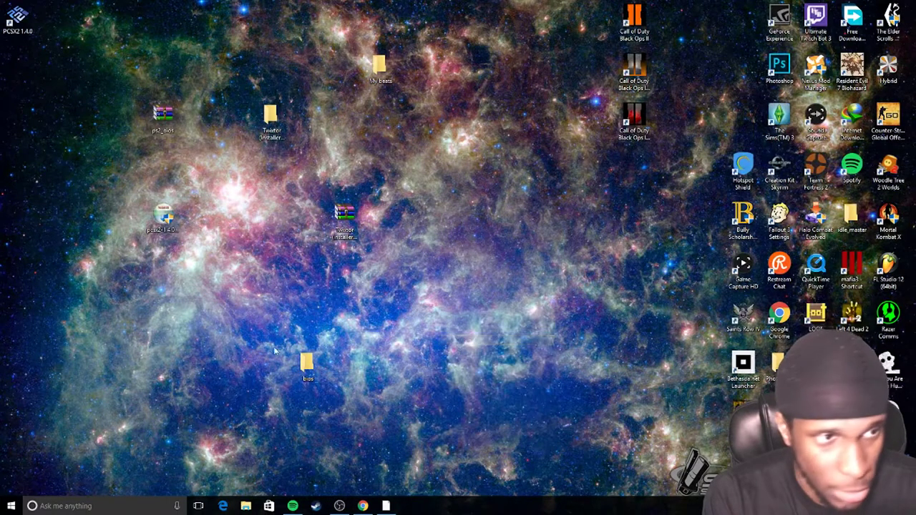
- Switch to Chrome and open the PS2 ISOs section from the Emuparadise home page
left_click(362, 506)
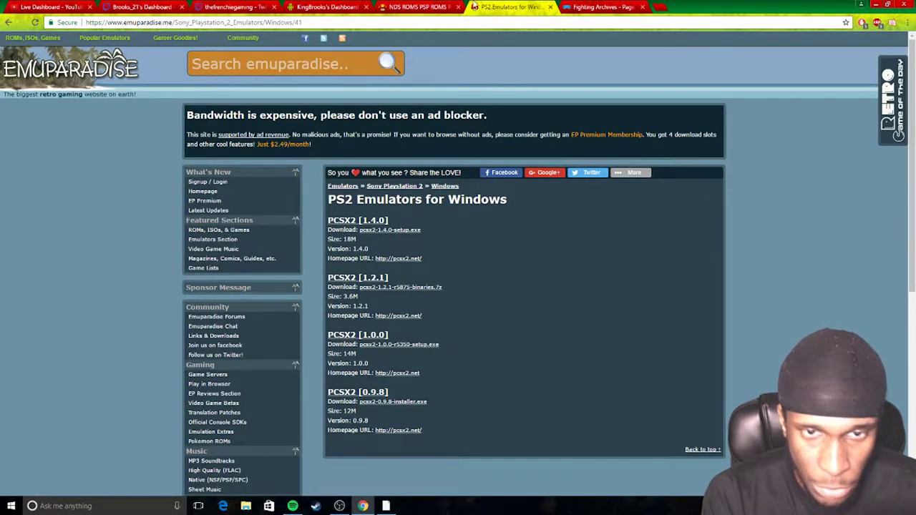
left_click(419, 6)
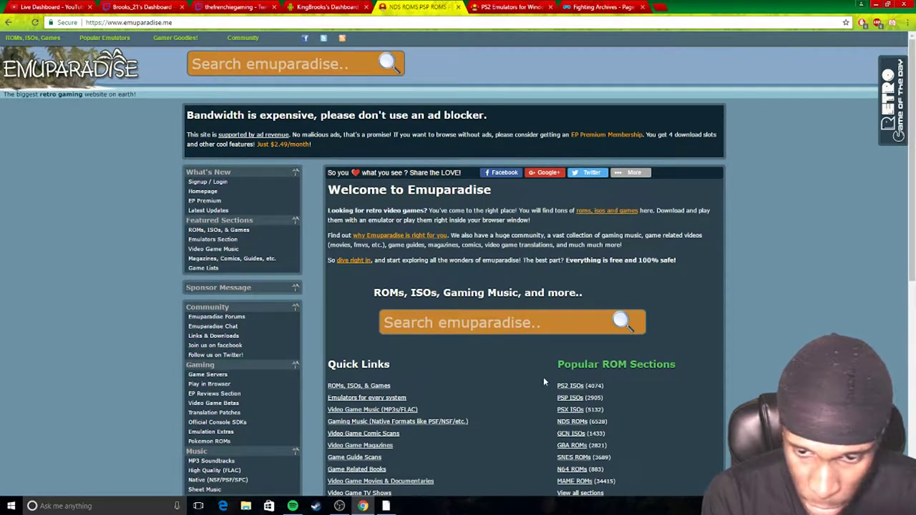
left_click(564, 387)
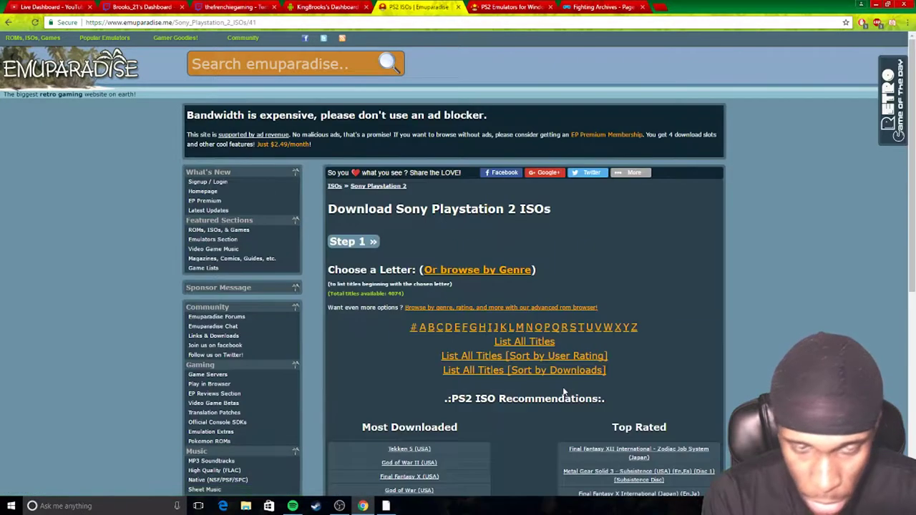
scroll(499, 427, "down", 3)
scroll(499, 427, "up", 3)
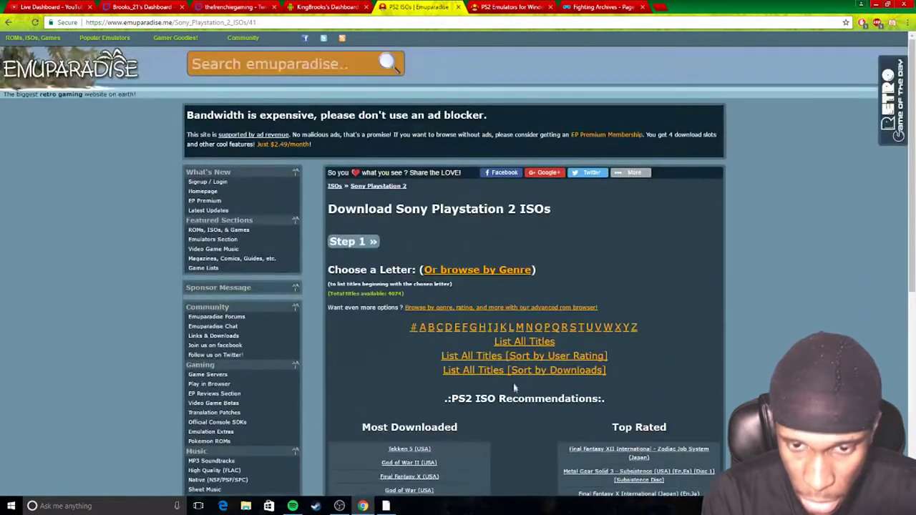
- List the PS2 games beginning with F and browse to the Fight Night titles
left_click(464, 327)
scroll(472, 440, "down", 15)
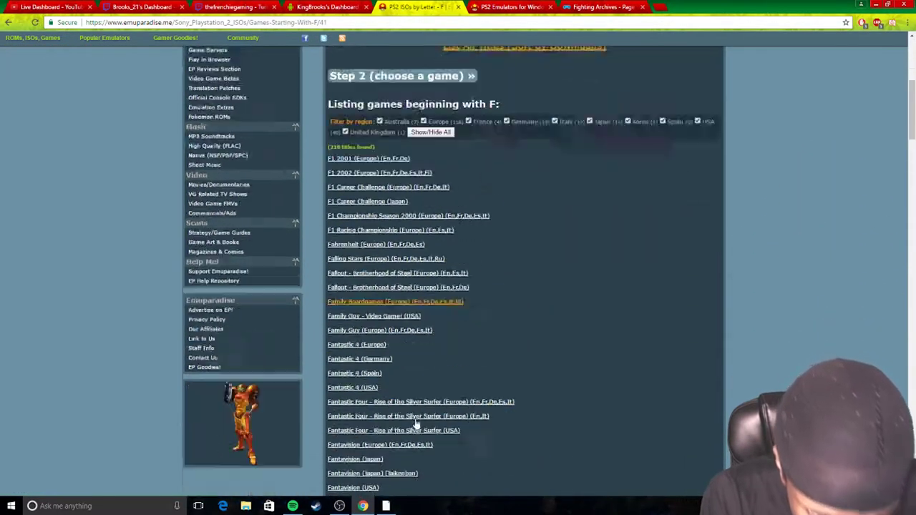
scroll(416, 424, "down", 10)
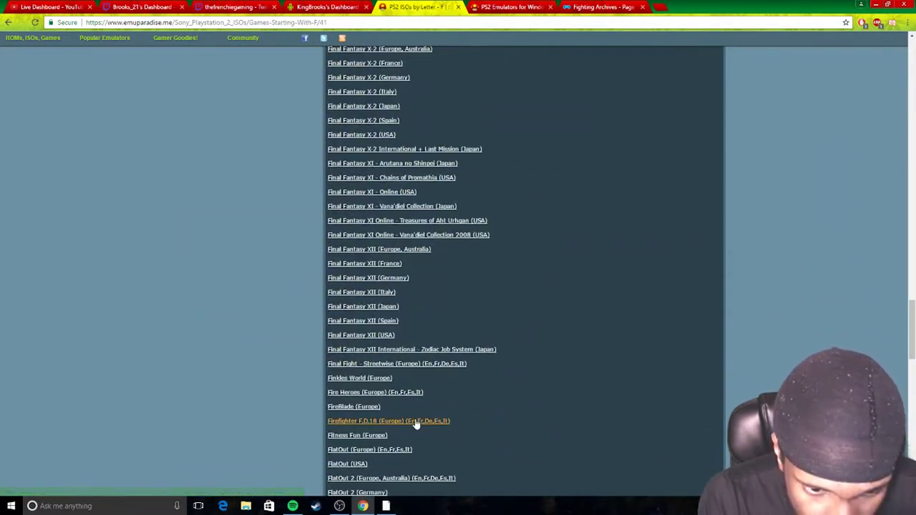
scroll(415, 423, "up", 6)
scroll(419, 211, "up", 4)
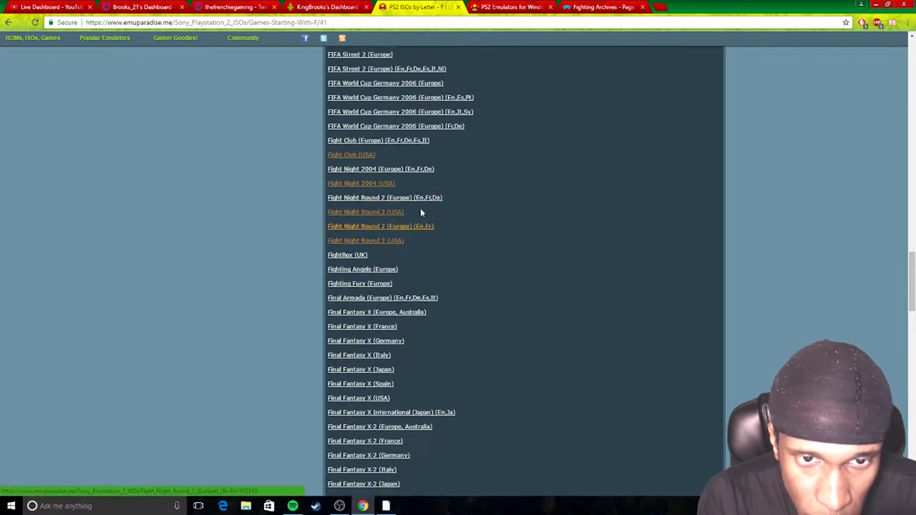
scroll(422, 208, "up", 1)
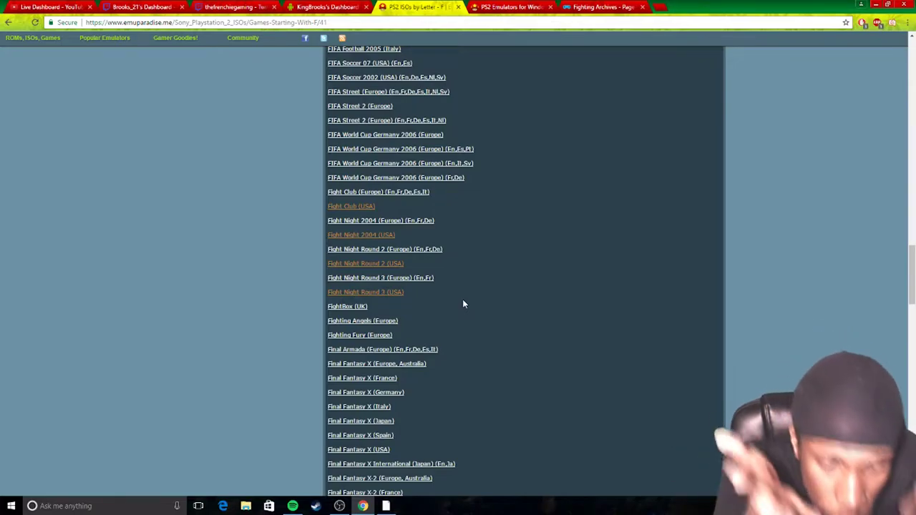
- Open the Fight Night 2004 (USA) game page and go to its direct download link
left_click(365, 207)
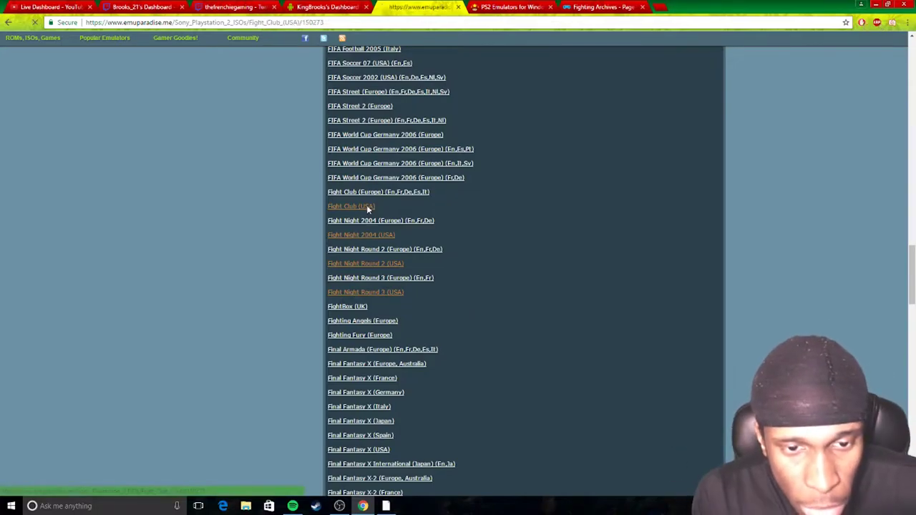
key("alt+Left")
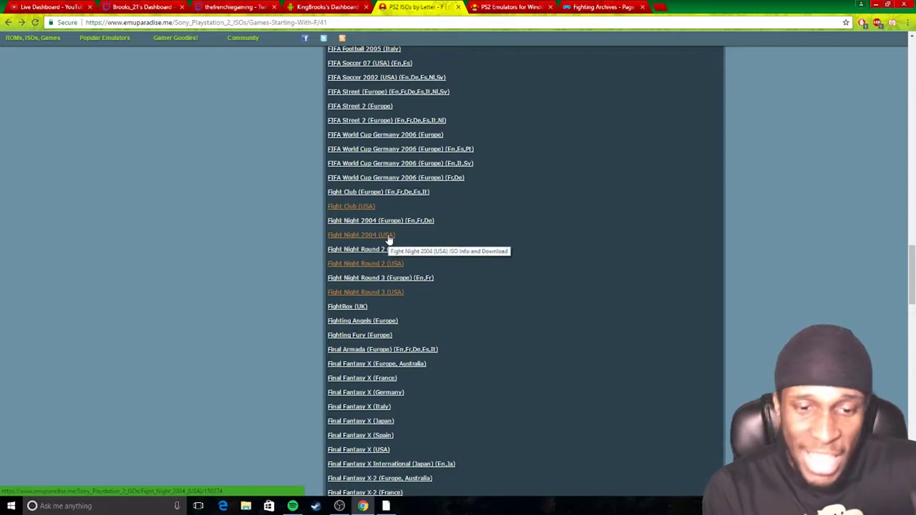
left_click(388, 237)
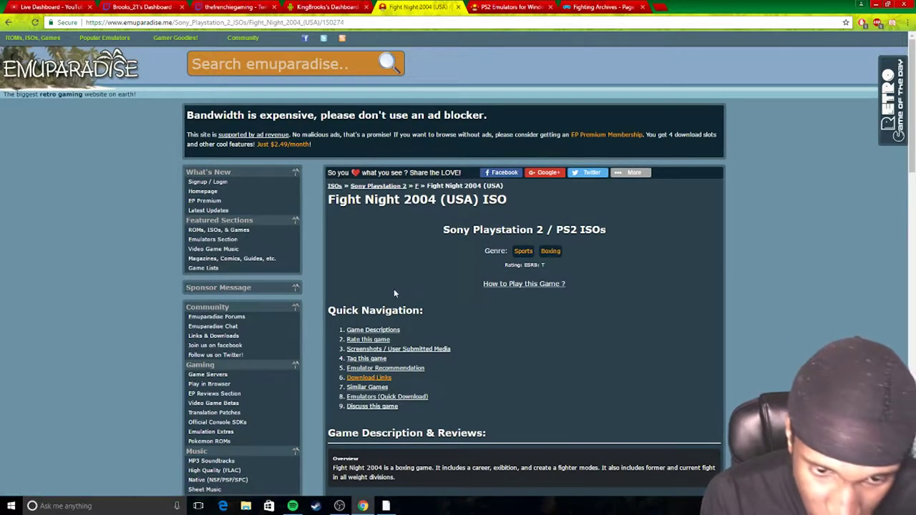
left_click(378, 385)
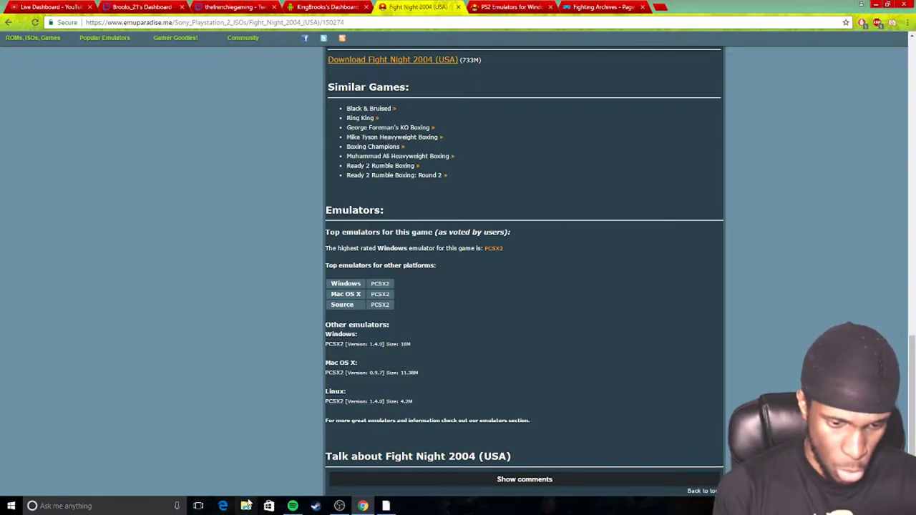
- Open the Games folder on New Volume (D:) in File Explorer and reposition its window over the desktop
key("super+e")
left_click(365, 306)
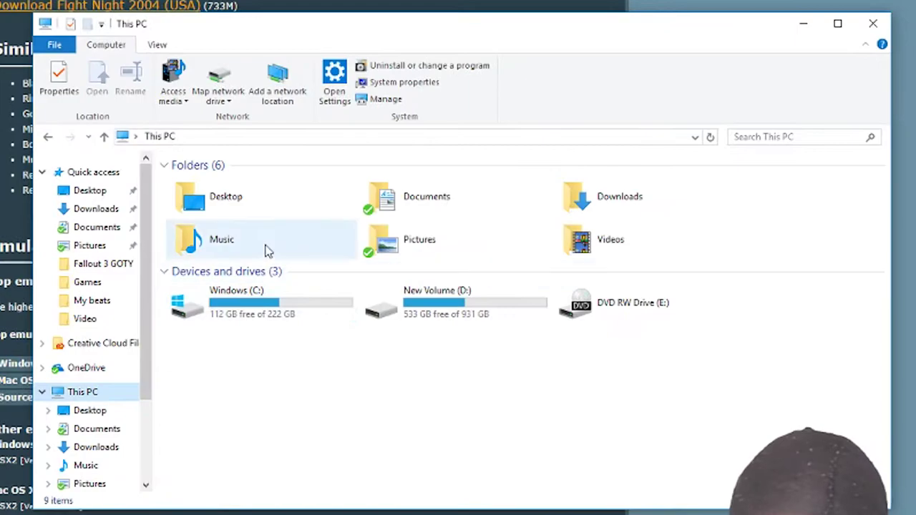
double_click(423, 309)
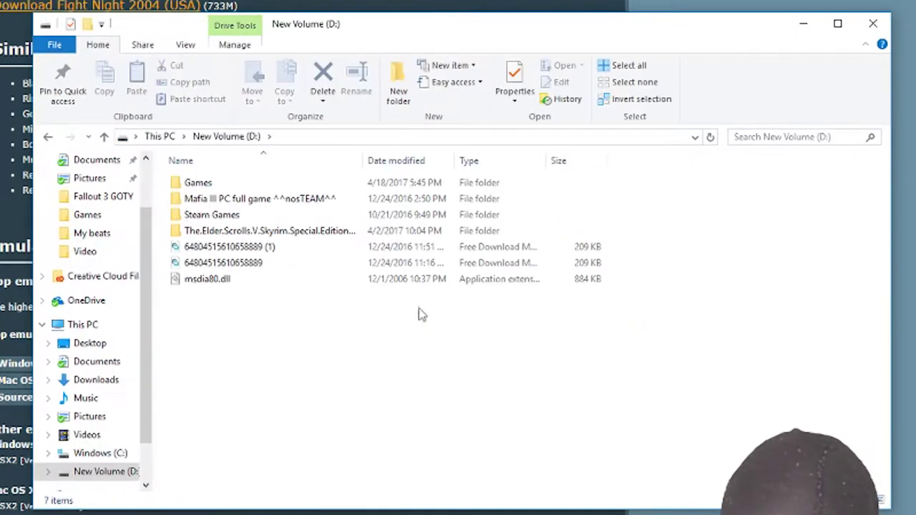
double_click(193, 183)
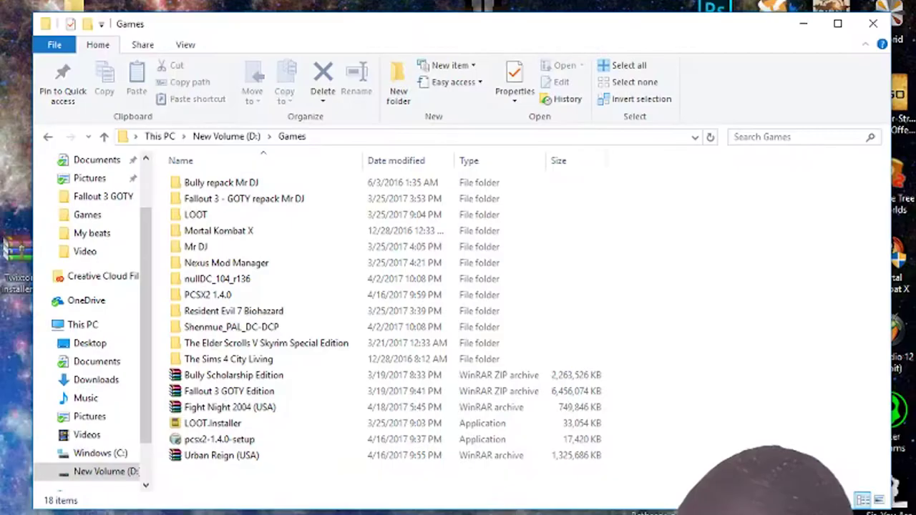
double_click(280, 16)
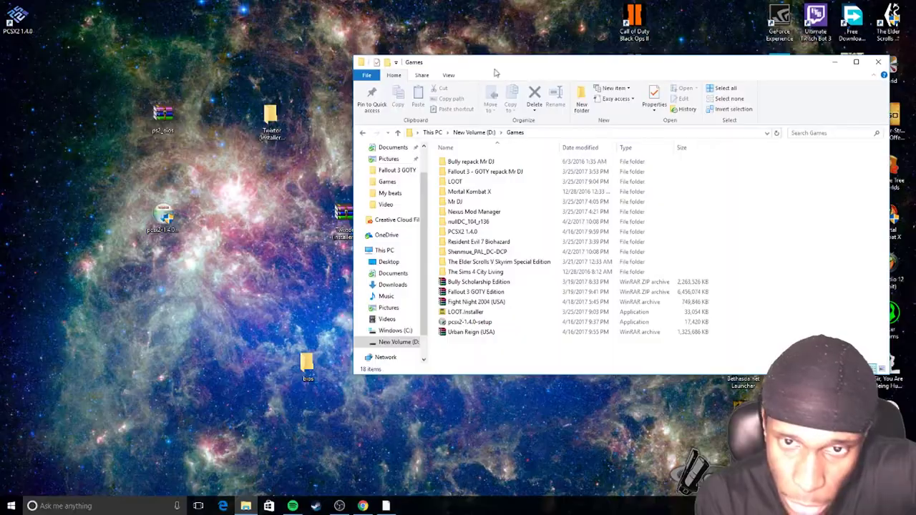
left_click_drag(494, 72, 408, 56)
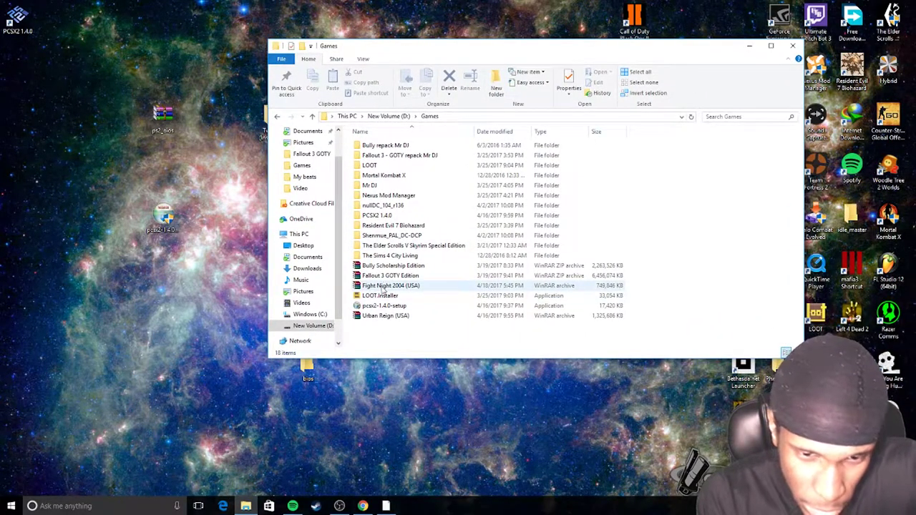
- Open the Fight Night 2004 (USA) archive in WinRAR and place its window below the Games folder's file list
double_click(390, 286)
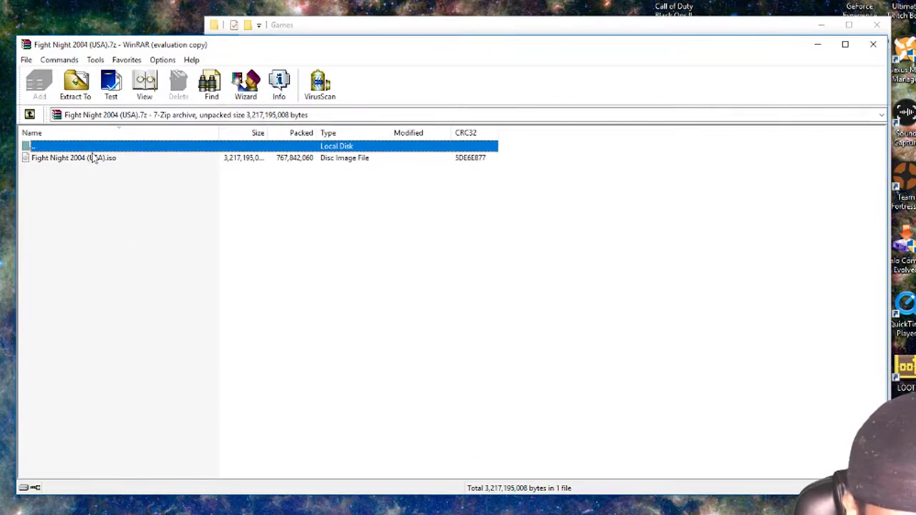
left_click(546, 222)
right_click(93, 158)
left_click(129, 358)
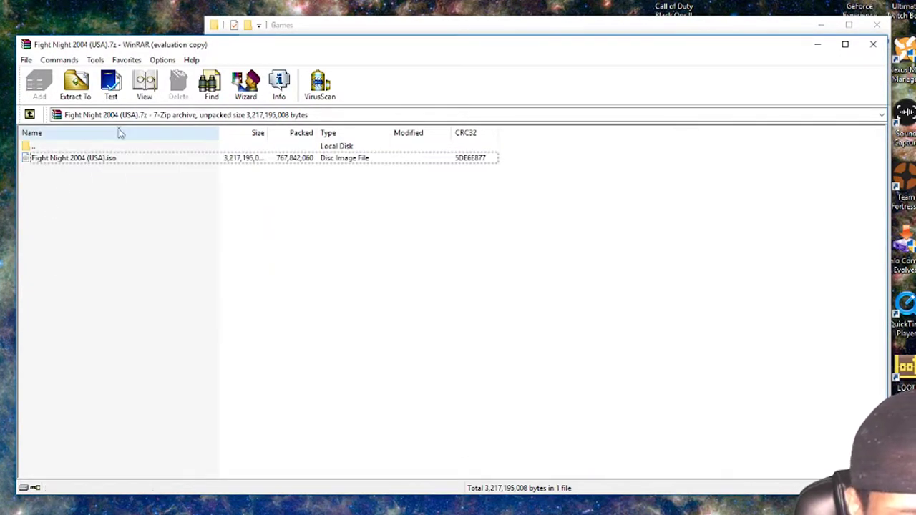
left_click_drag(416, 44, 613, 332)
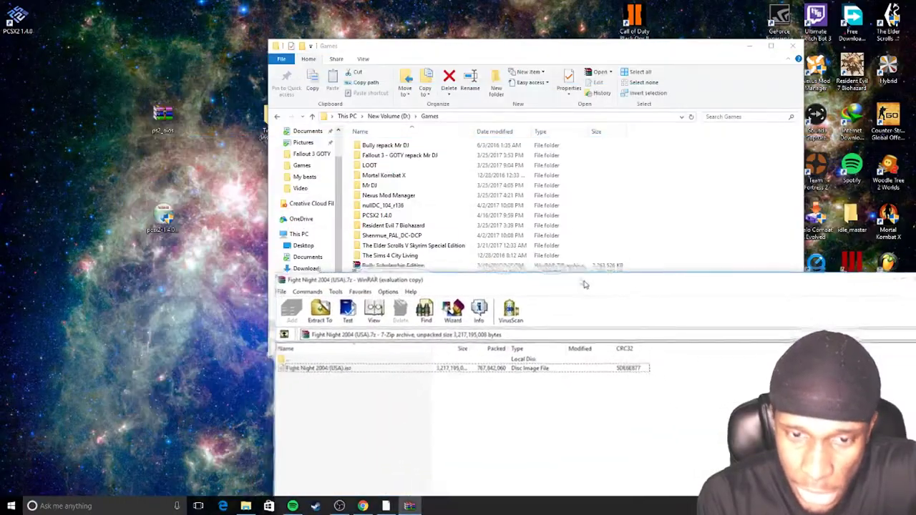
left_click_drag(584, 284, 562, 266)
- Extract Fight Night 2004 (USA).iso from the archive into the PCSX2 1.4.0 folder, and close WinRAR
double_click(401, 215)
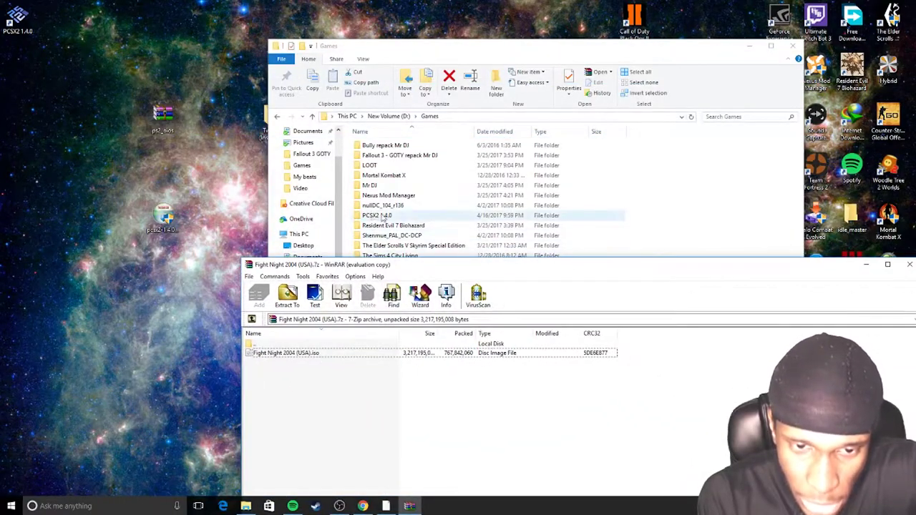
left_click(462, 430)
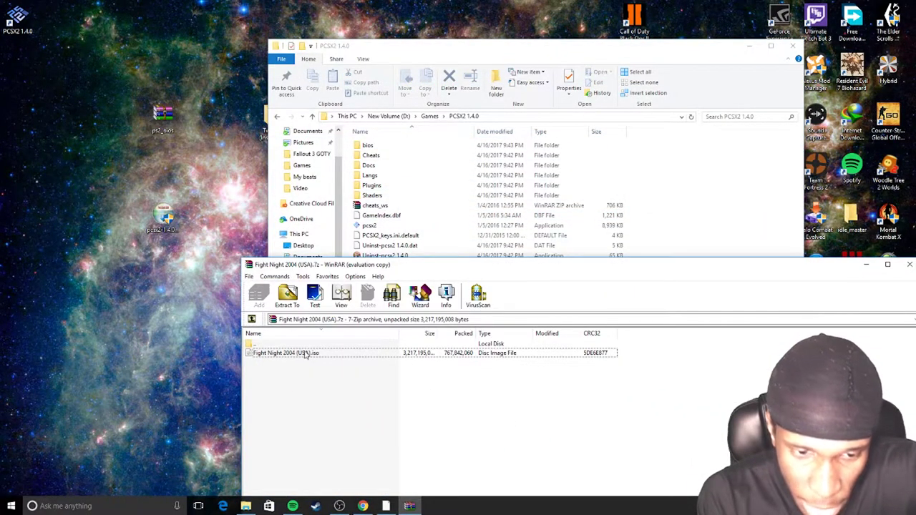
left_click_drag(306, 355, 674, 223)
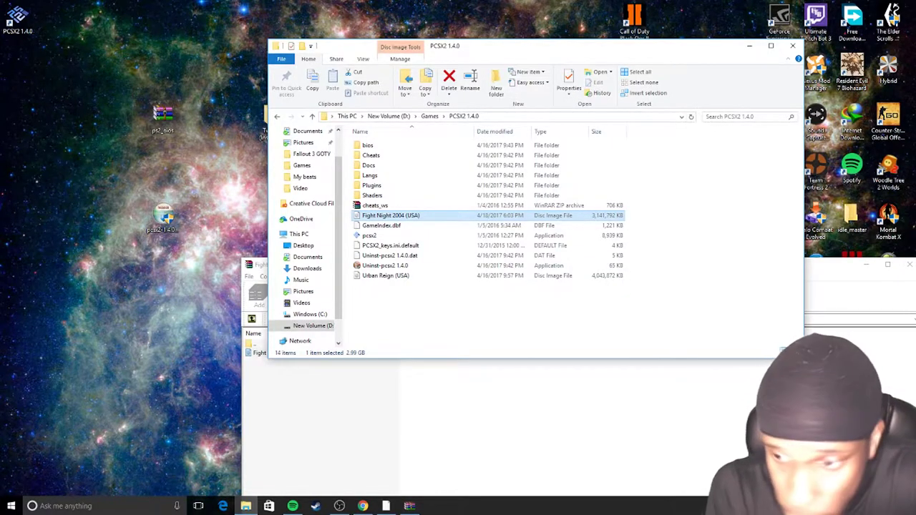
key("Escape")
left_click_drag(485, 52, 452, 56)
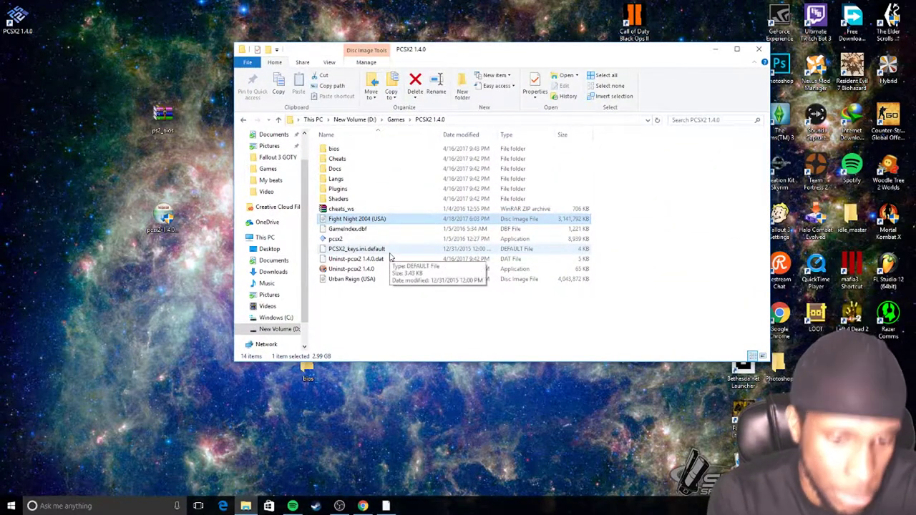
- Return to the Fight Night 2004 (USA) page in Chrome and go back to the list of games beginning with F
mouse_move(363, 506)
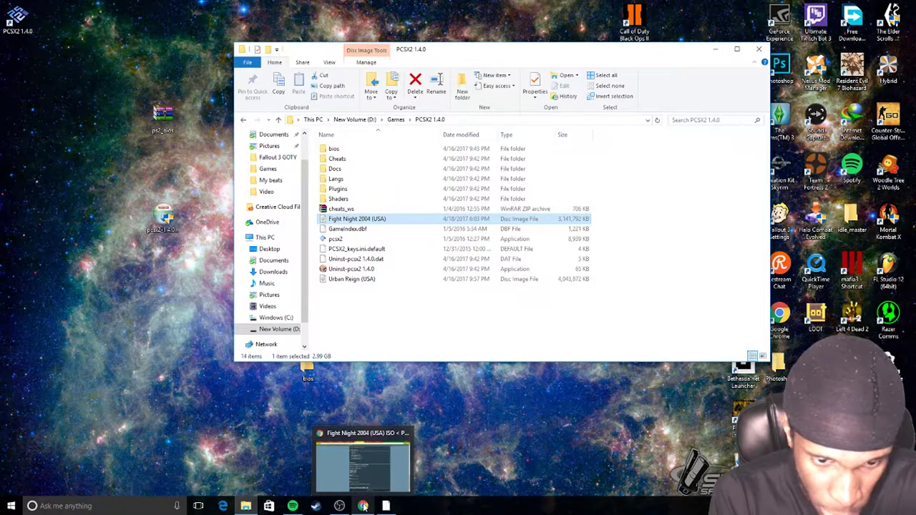
left_click(364, 472)
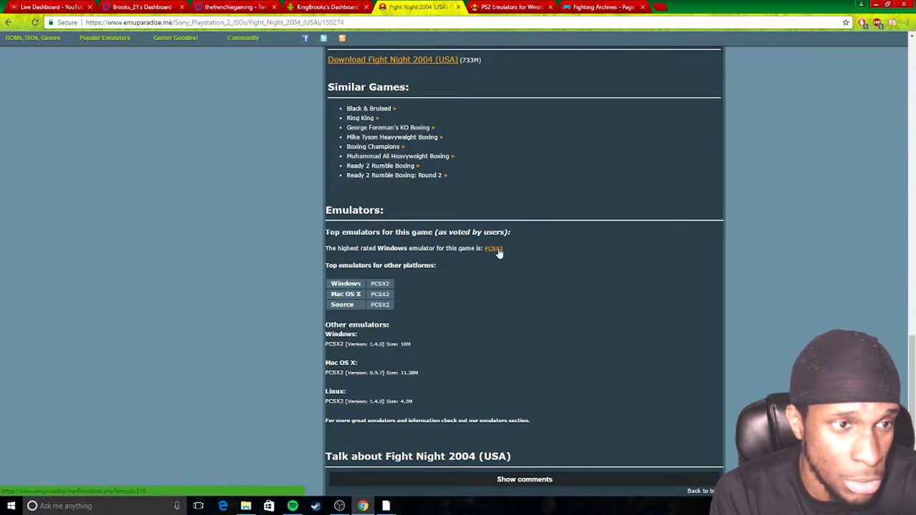
scroll(429, 350, "up", 10)
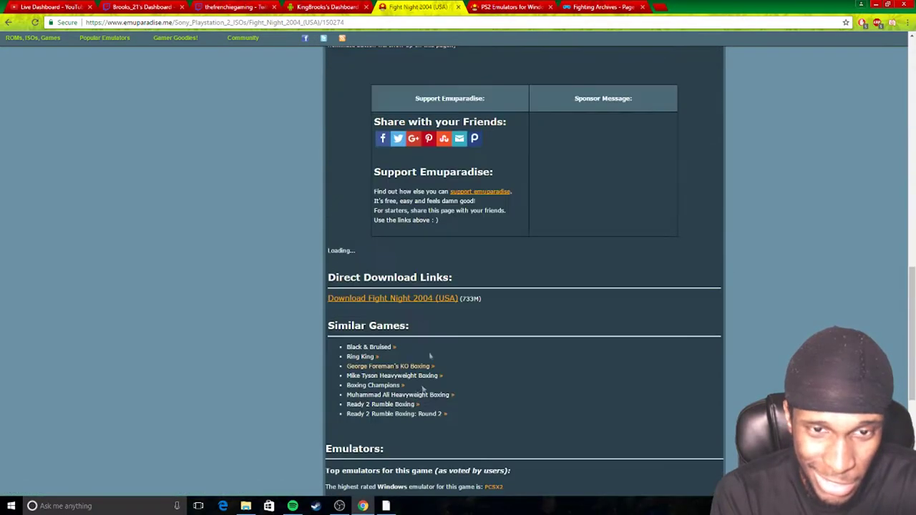
scroll(428, 393, "up", 3)
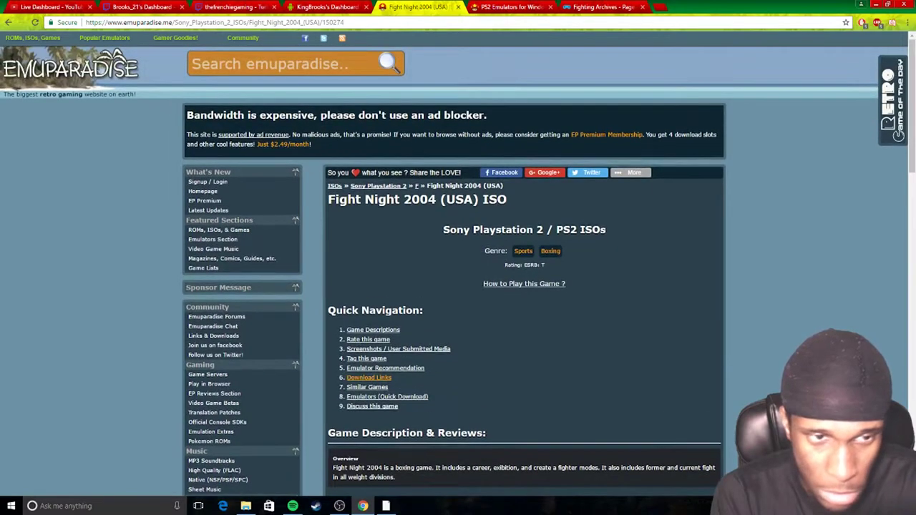
left_click(9, 23)
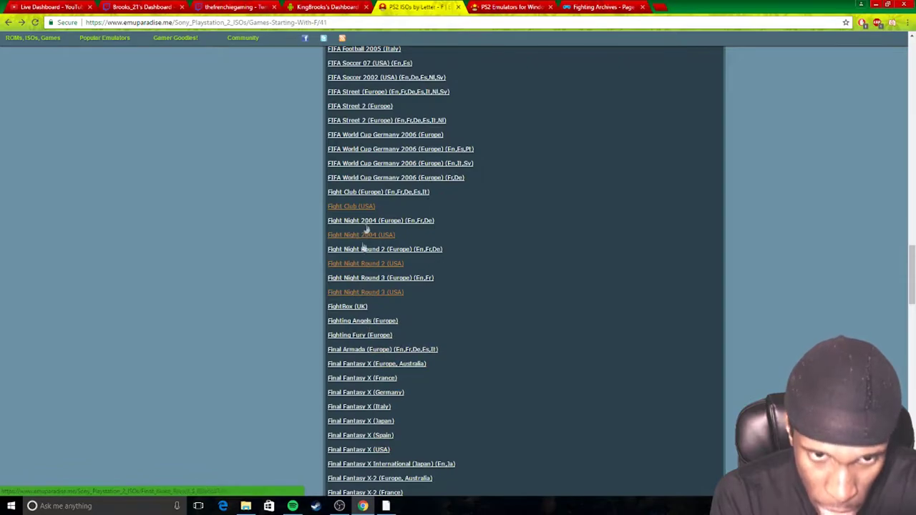
scroll(441, 350, "up", 4)
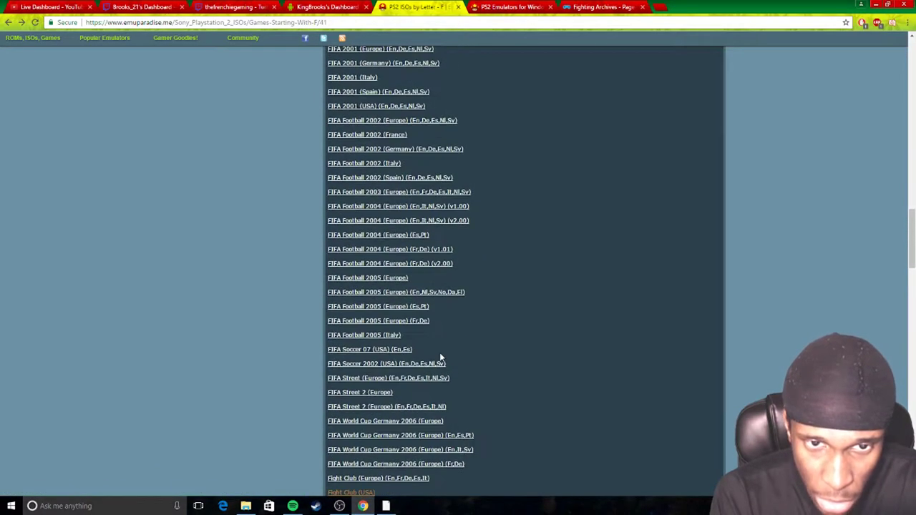
- Look through the PS2 games beginning with F and open the Fight Night Round 2 (USA) page
scroll(439, 354, "down", 3)
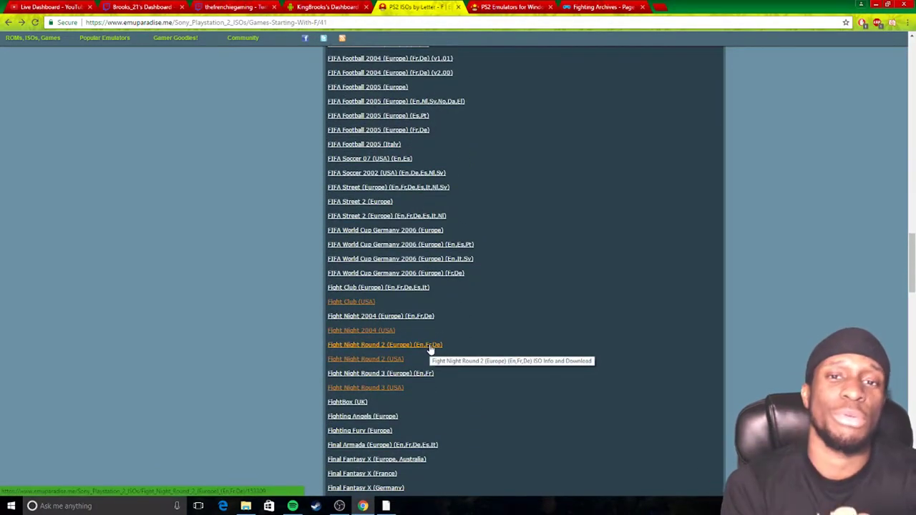
scroll(430, 348, "up", 12)
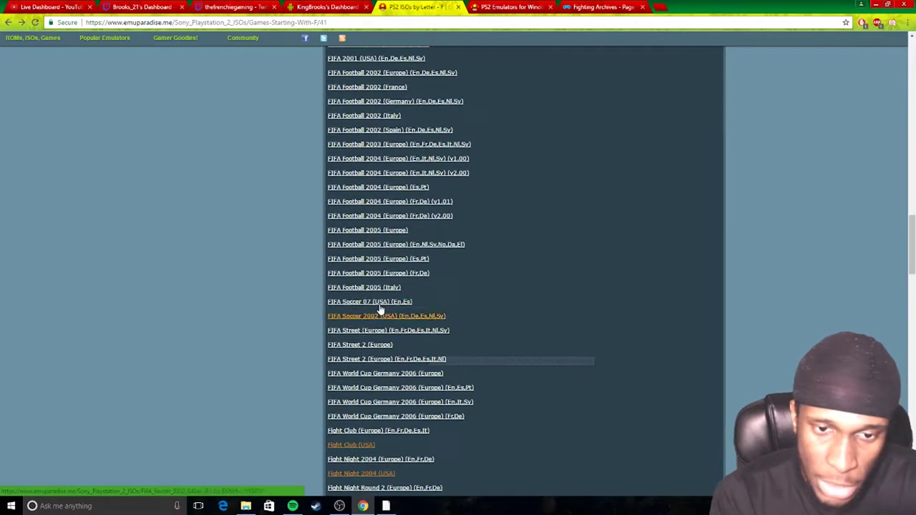
scroll(380, 310, "up", 7)
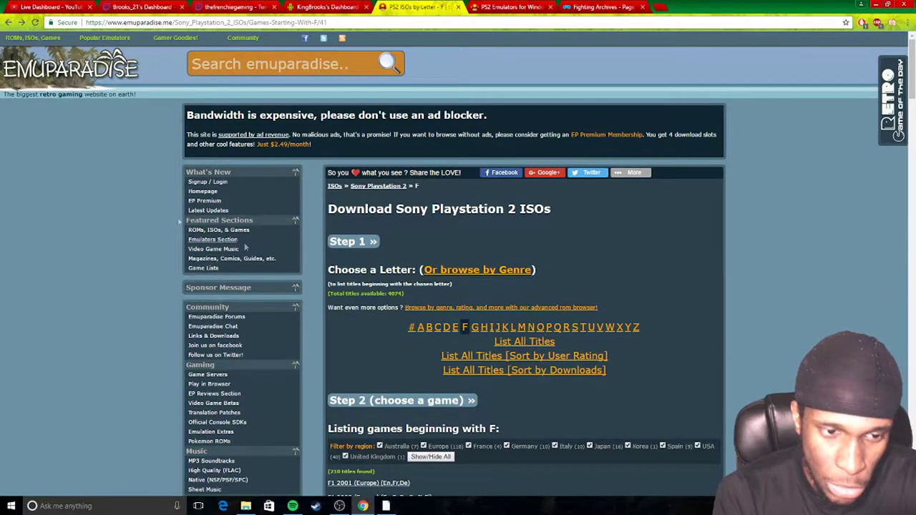
mouse_move(100, 39)
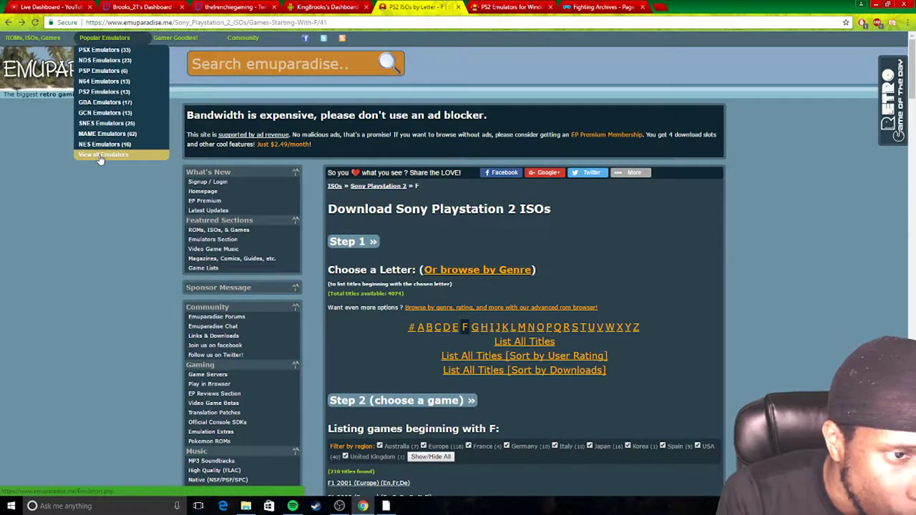
scroll(307, 289, "down", 20)
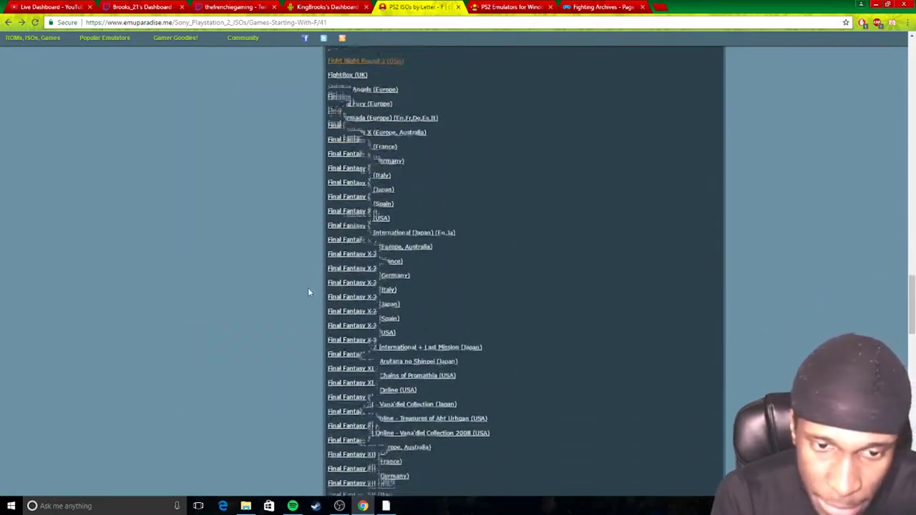
scroll(308, 292, "up", 3)
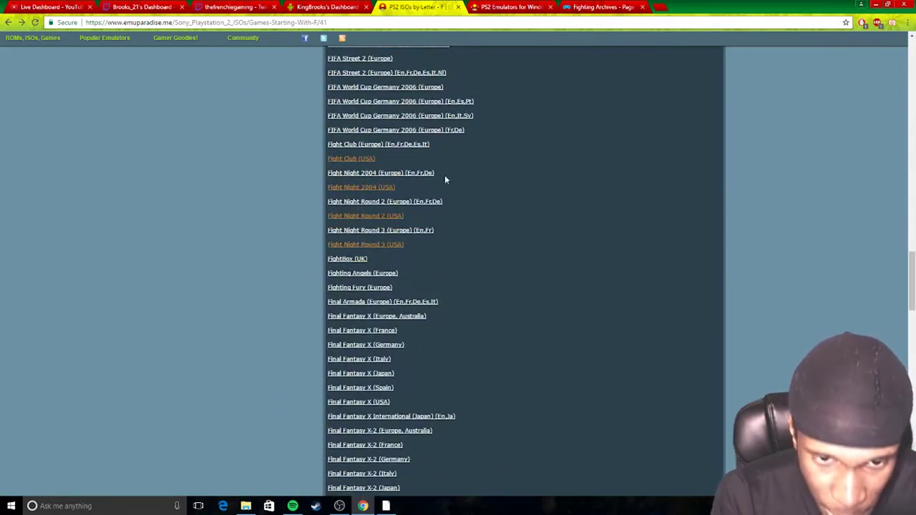
left_click(380, 216)
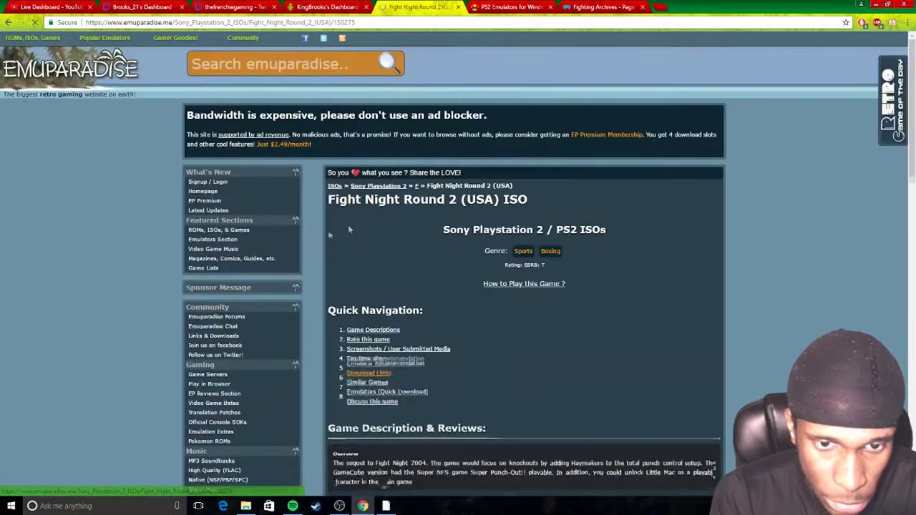
- Go to the download links for Fight Night Round 2 (USA) and open its ISO download page
scroll(432, 361, "down", 3)
scroll(432, 362, "up", 3)
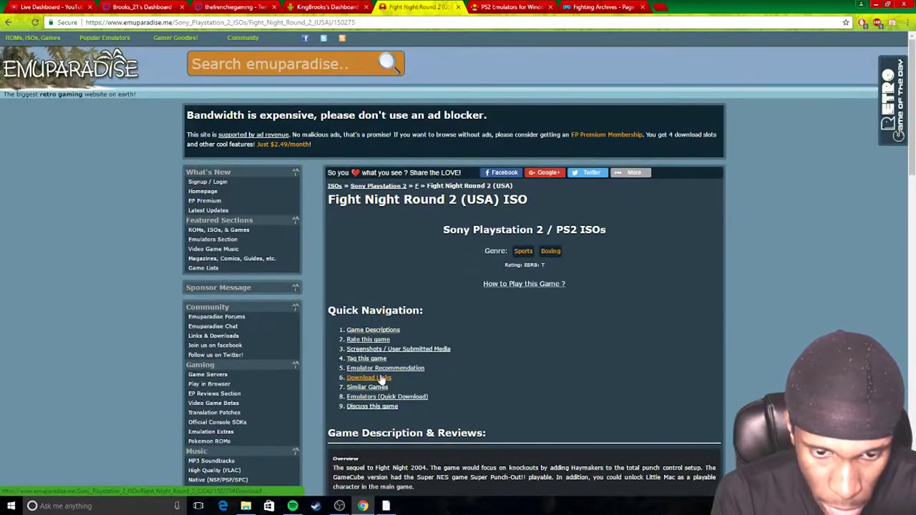
left_click(380, 378)
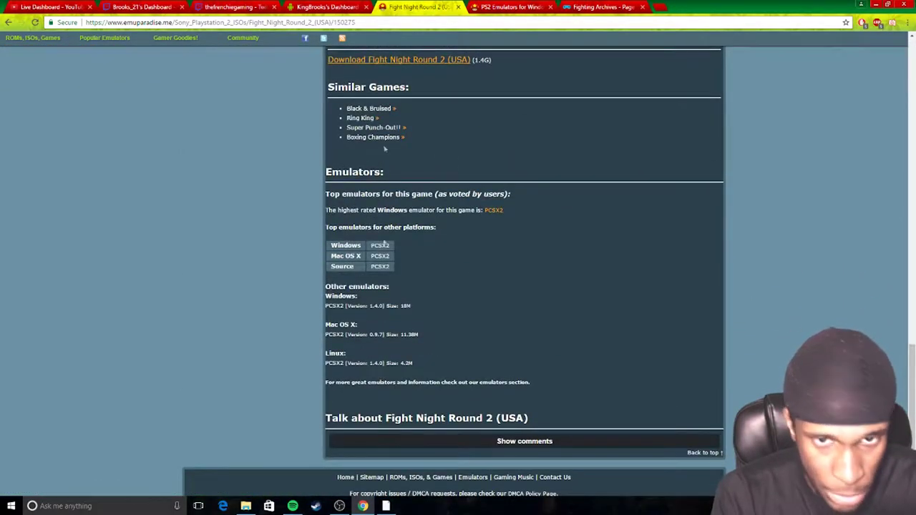
left_click(457, 60)
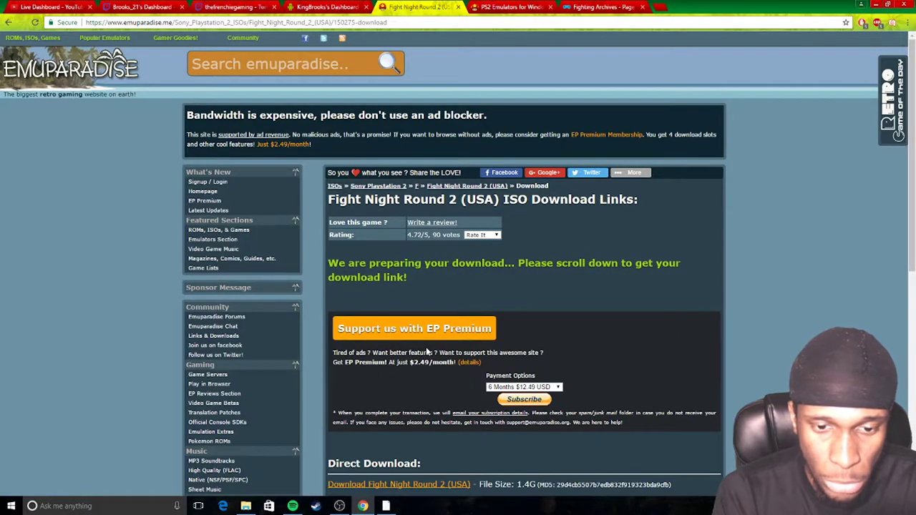
- Download Fight Night Round 2 (USA).7z directly to D:\Games under the Compressed category
scroll(427, 351, "down", 4)
scroll(422, 347, "up", 3)
scroll(422, 347, "down", 1)
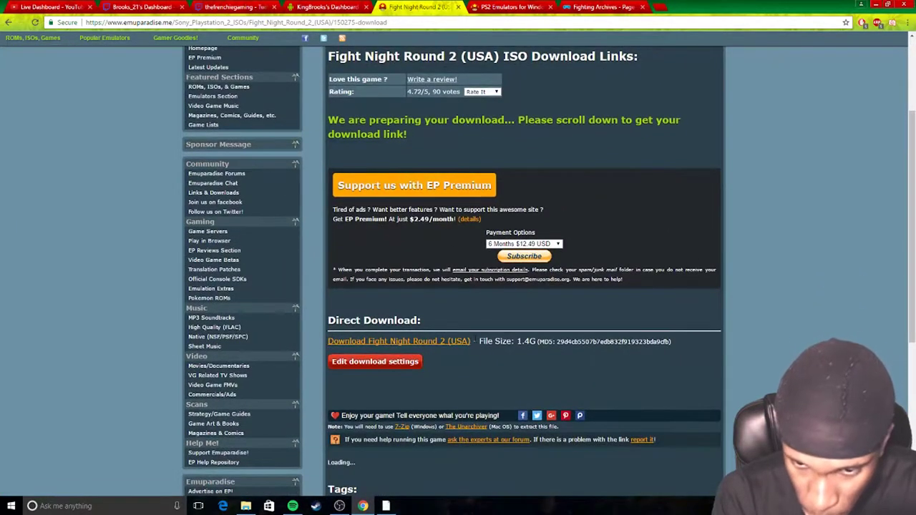
left_click(453, 343)
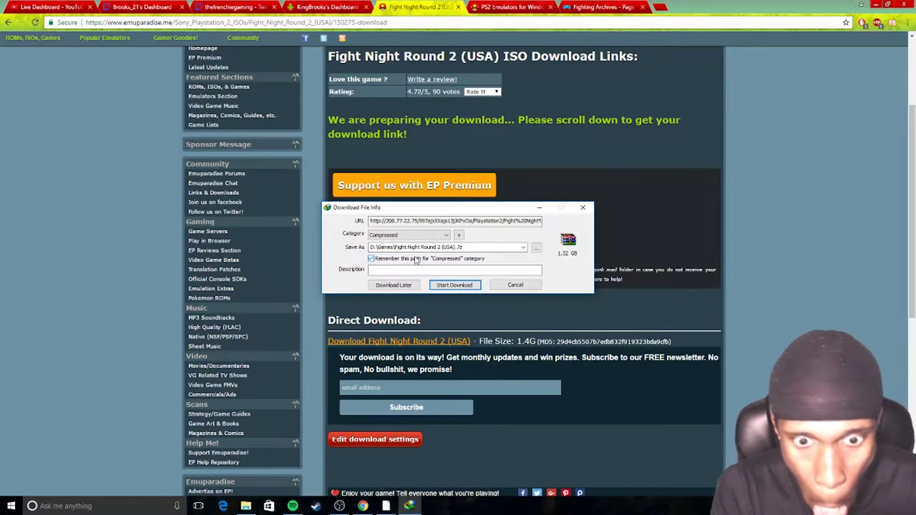
left_click(455, 285)
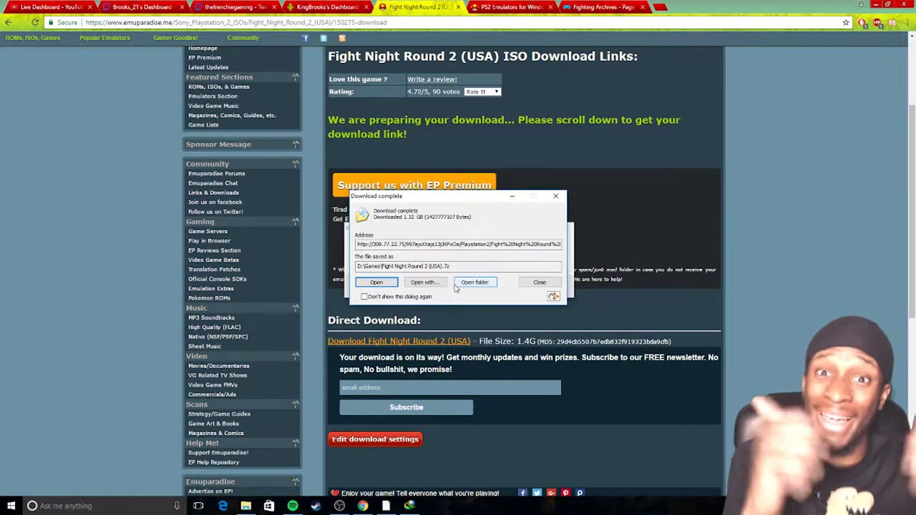
- Show the downloaded file in the Games folder and open the Fight Night Round 2 (USA) archive in WinRAR, dismissing its startup dialog
left_click(481, 287)
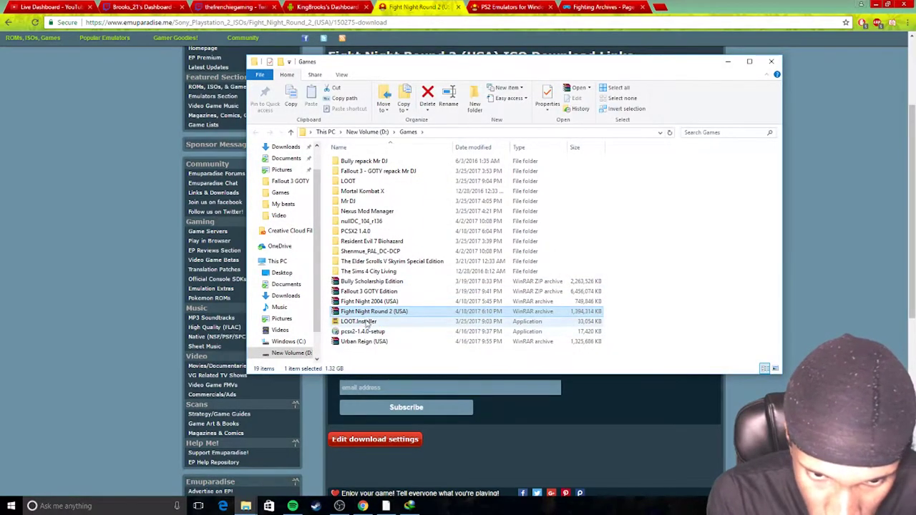
double_click(377, 312)
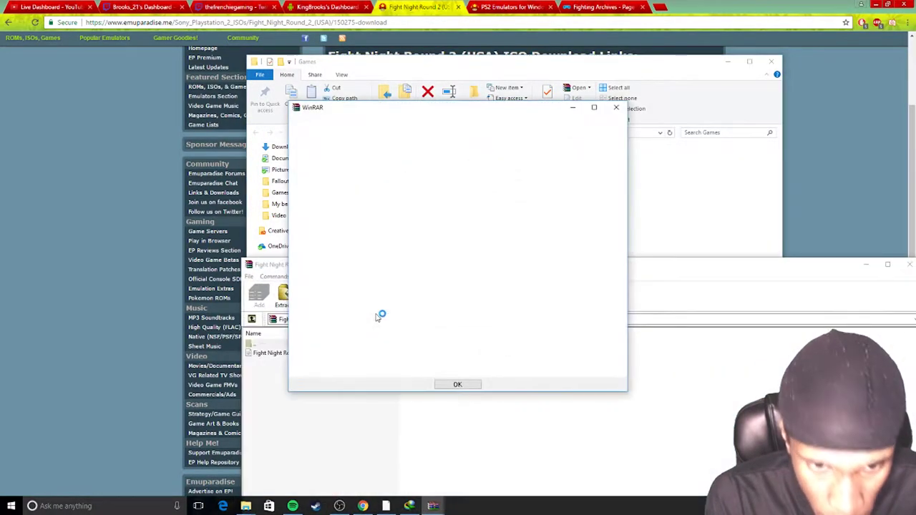
left_click(616, 108)
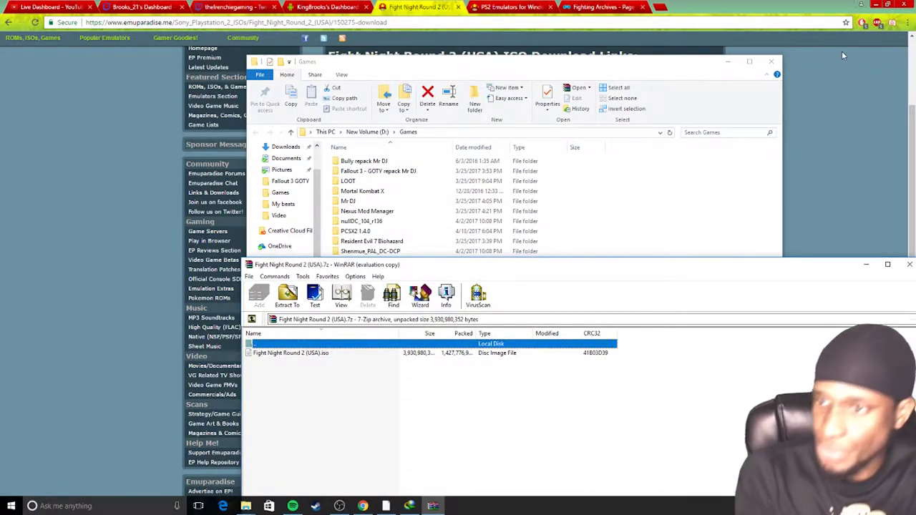
- Open the PCSX2 1.4.0 folder in File Explorer and place the WinRAR window over its lower part, keeping both file lists accessible
left_click(699, 200)
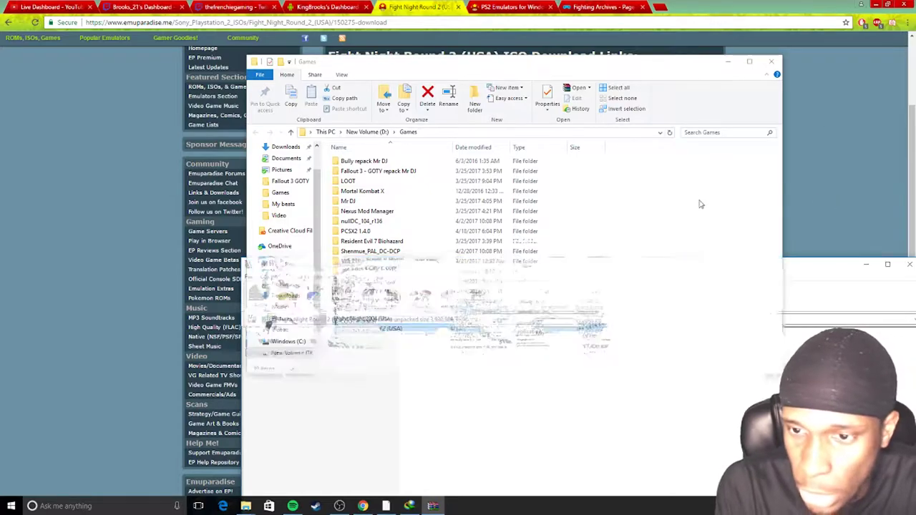
double_click(358, 231)
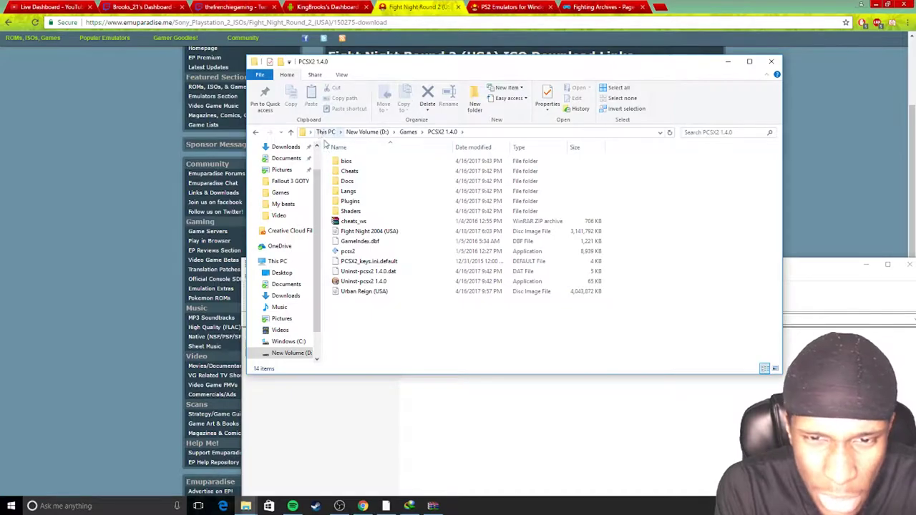
left_click(493, 415)
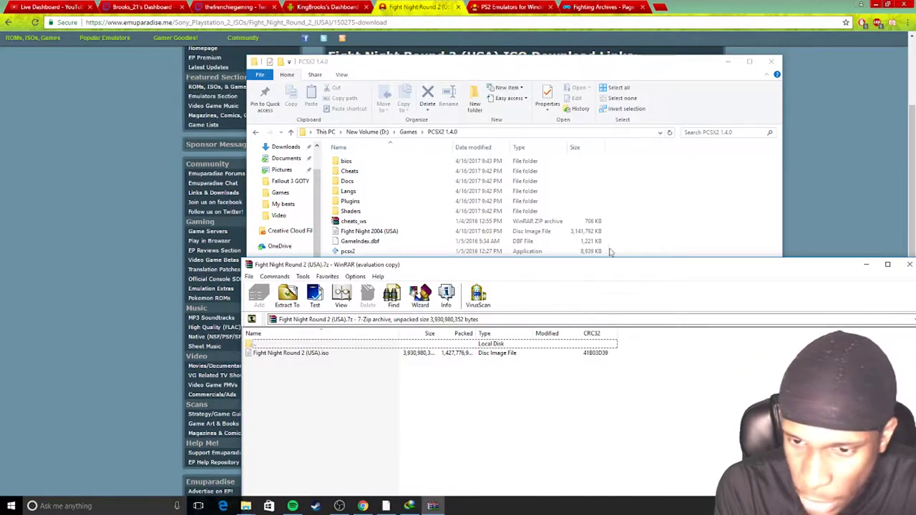
left_click_drag(606, 265, 532, 389)
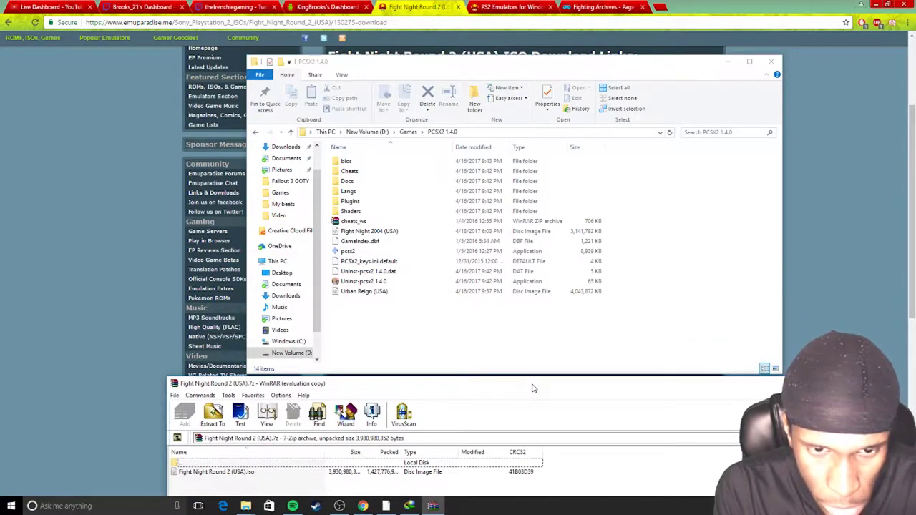
left_click_drag(532, 388, 667, 230)
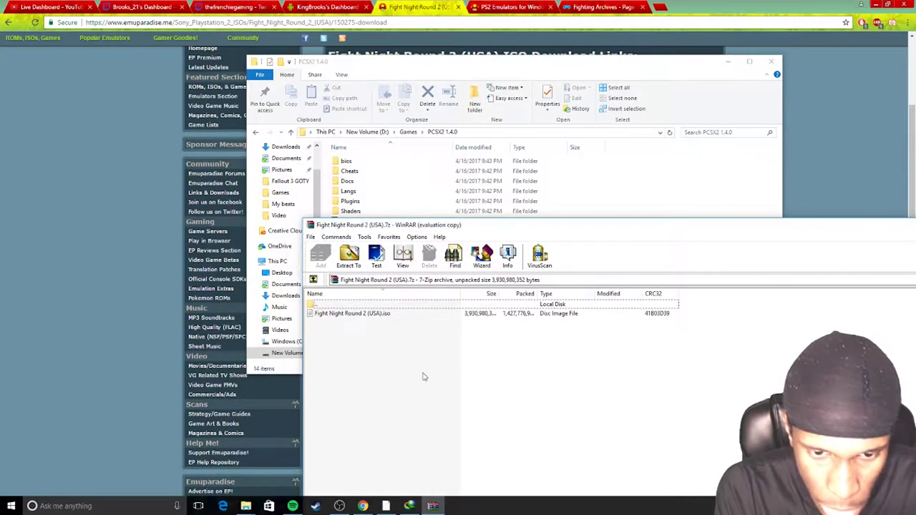
left_click_drag(572, 227, 505, 284)
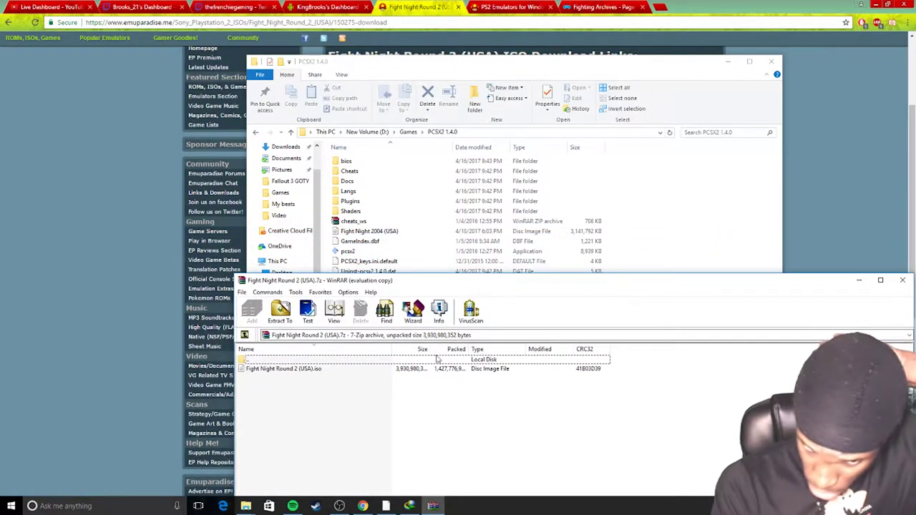
- Extract Fight Night Round 2 (USA).iso from the archive into the PCSX2 1.4.0 folder, and close WinRAR
left_click_drag(317, 371, 657, 206)
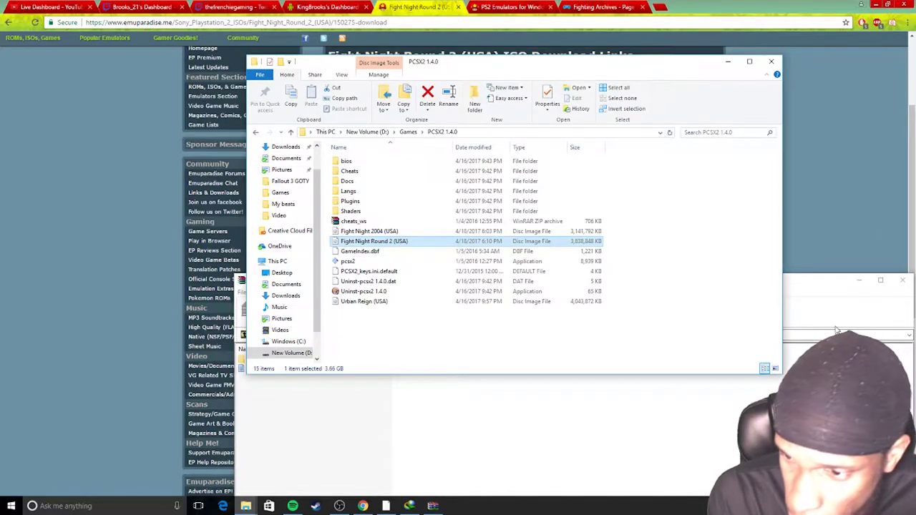
left_click(894, 292)
left_click(902, 280)
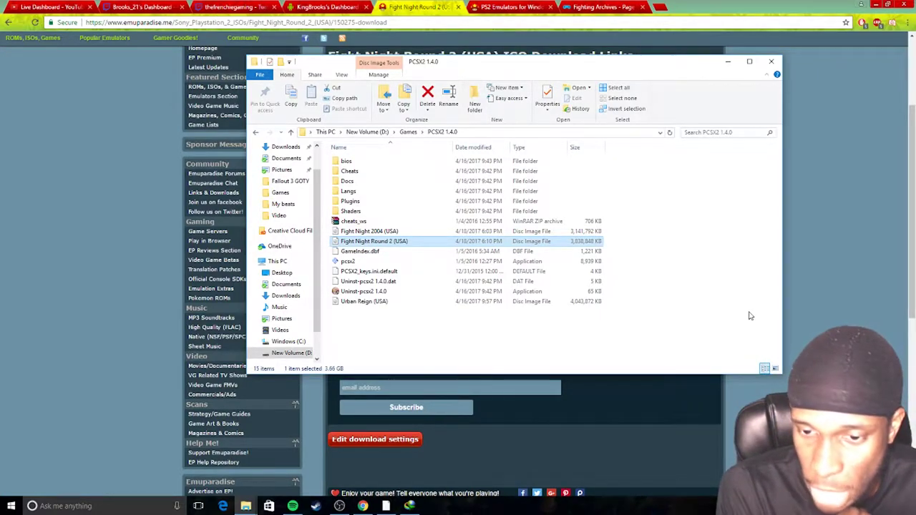
- Return to Chrome, go back to the list of games beginning with F, and open the Fight Night Round 3 (USA) page
left_click(852, 297)
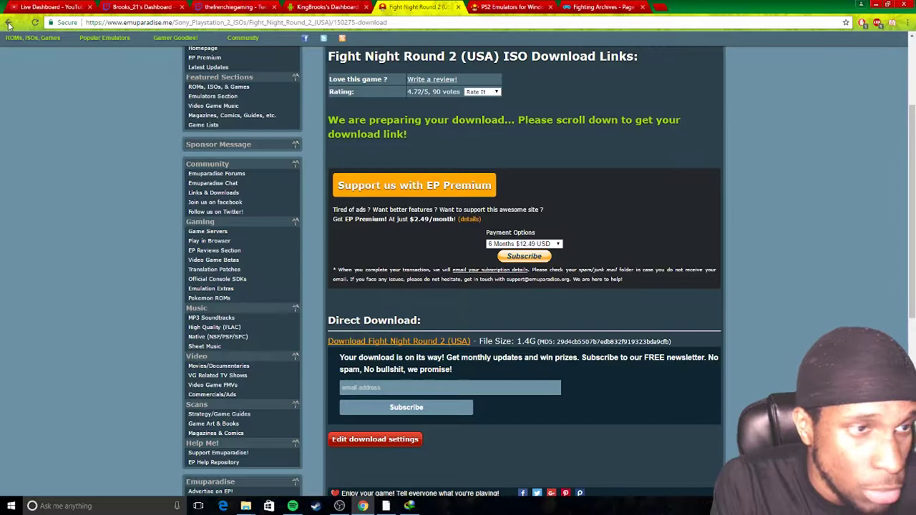
scroll(272, 234, "down", 10)
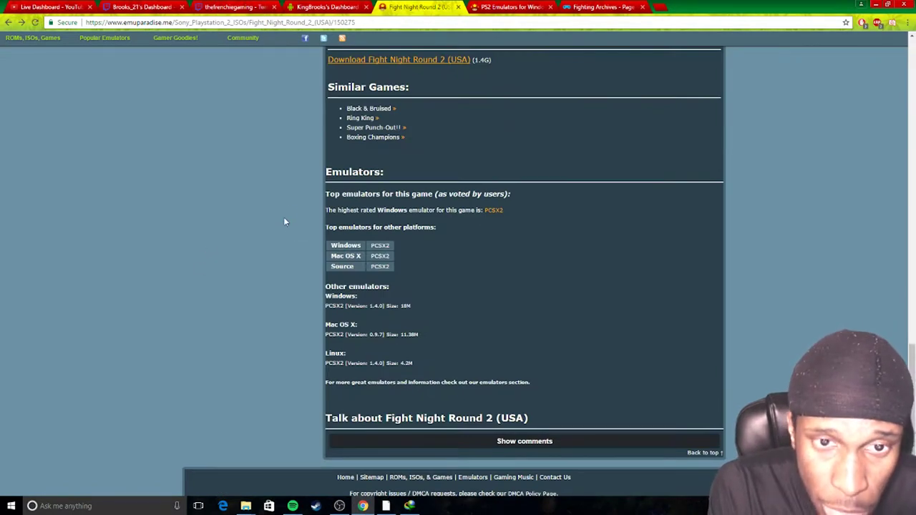
left_click(9, 22)
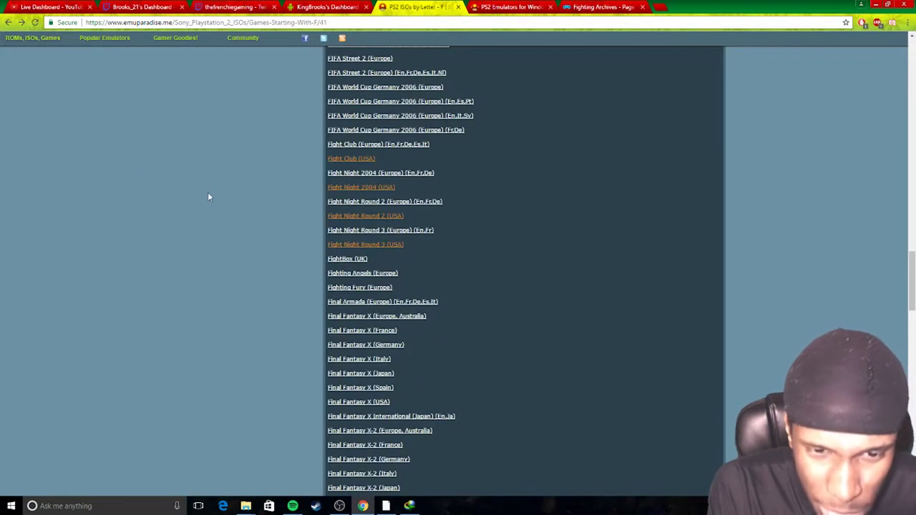
left_click(388, 246)
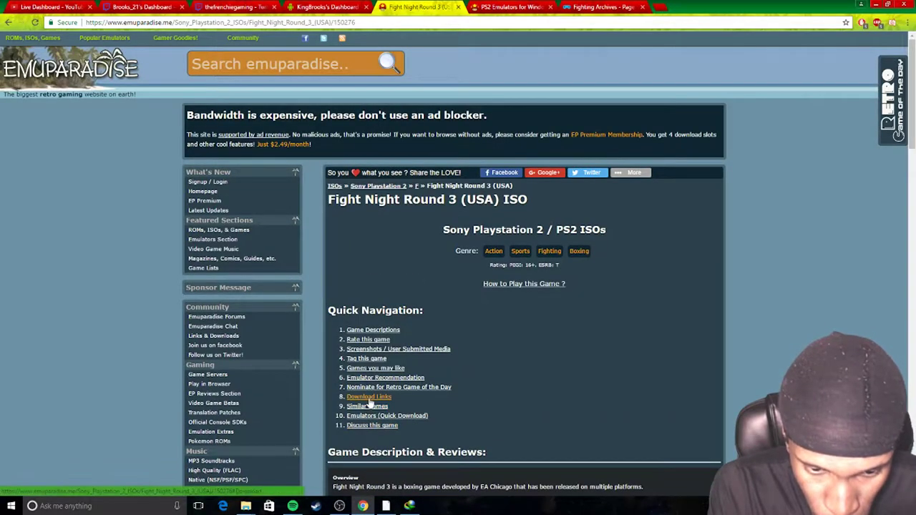
- Open the Fight Night Round 3 (USA) download page and download Fight Night Round 3 (USA).7z to D:\Games
left_click(368, 399)
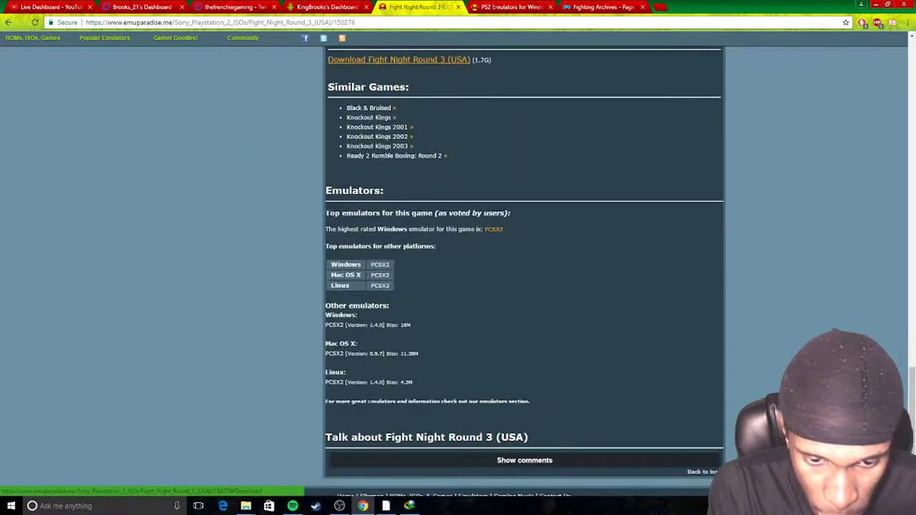
left_click(435, 61)
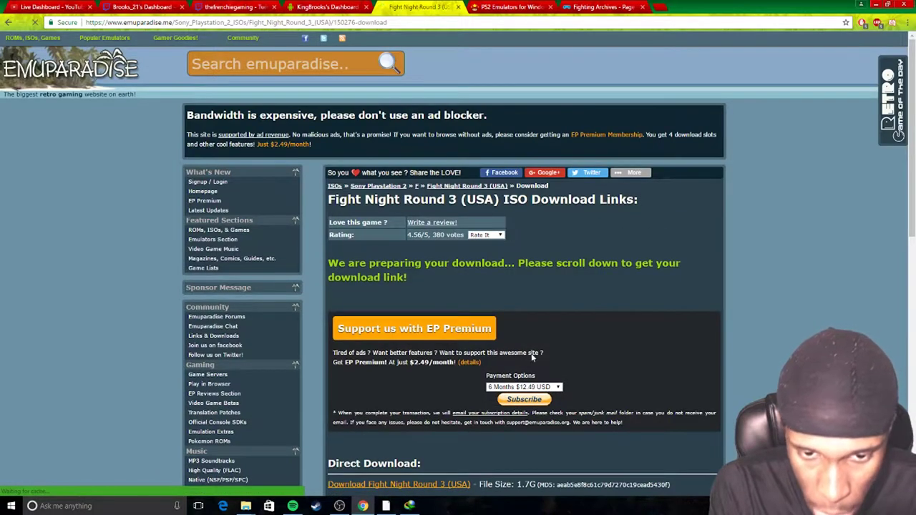
scroll(430, 322, "down", 3)
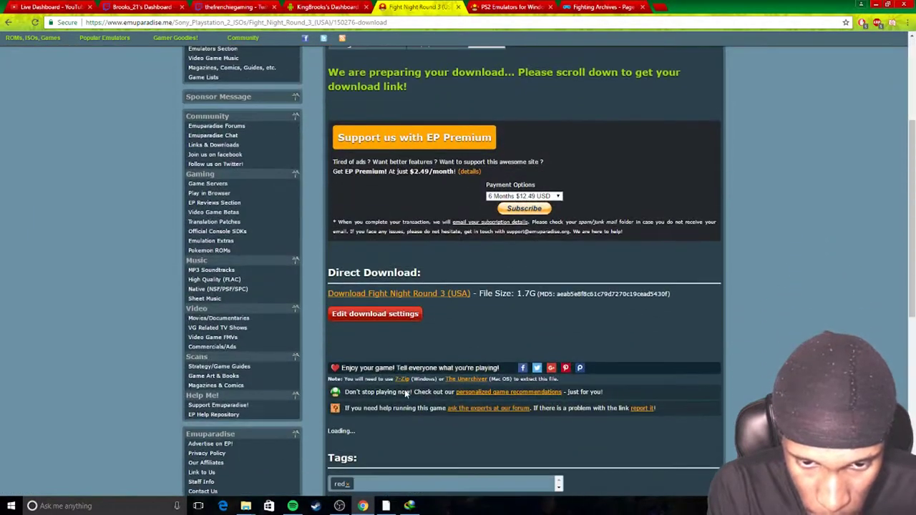
left_click(421, 294)
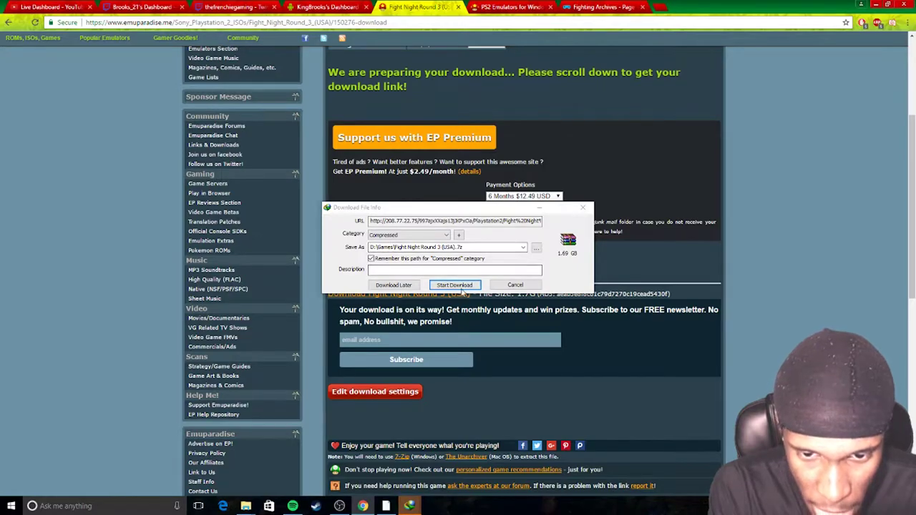
left_click(455, 285)
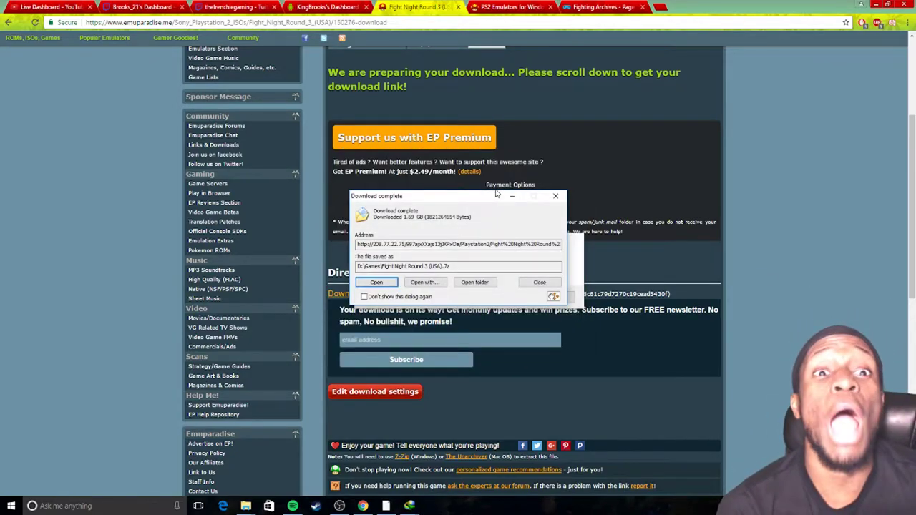
- Dismiss the download manager's dialogs, close the duplicate PCSX2 1.4.0 folder window, and go up to the Games folder in File Explorer
left_click(540, 284)
left_click(550, 299)
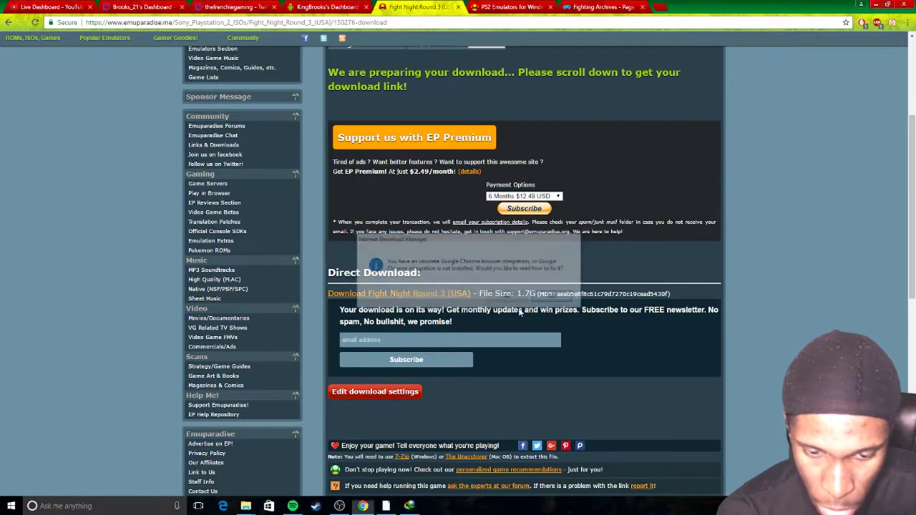
mouse_move(245, 506)
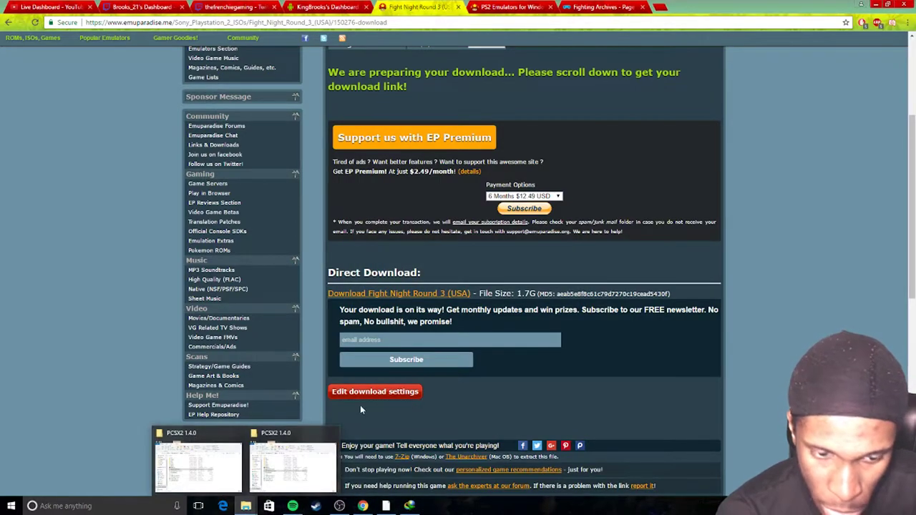
left_click(293, 466)
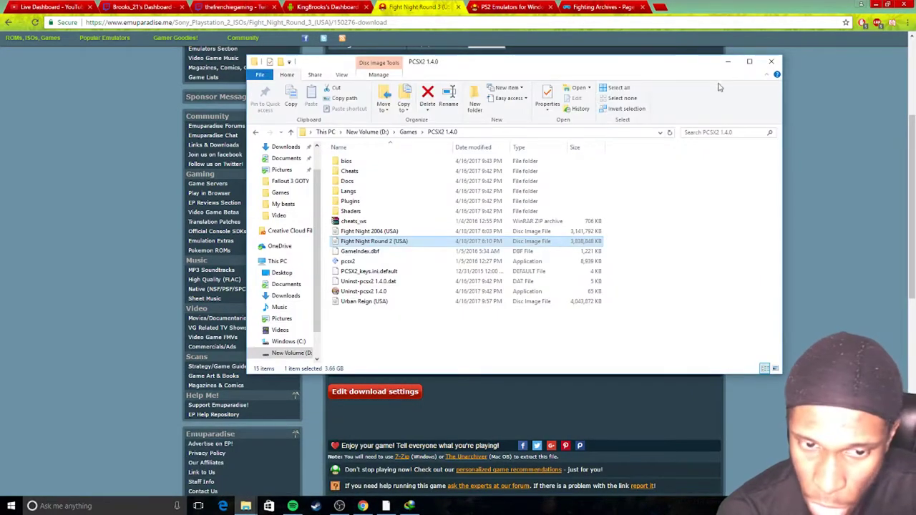
left_click(770, 62)
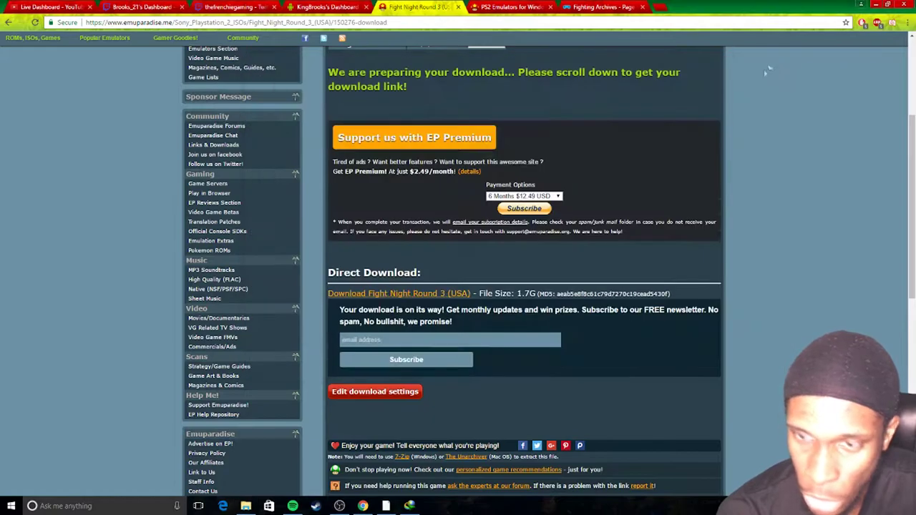
left_click(246, 506)
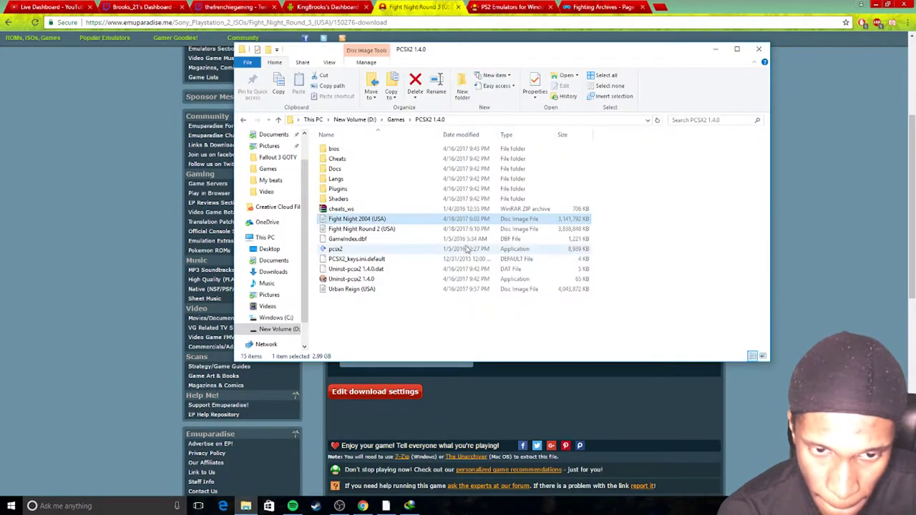
left_click(243, 119)
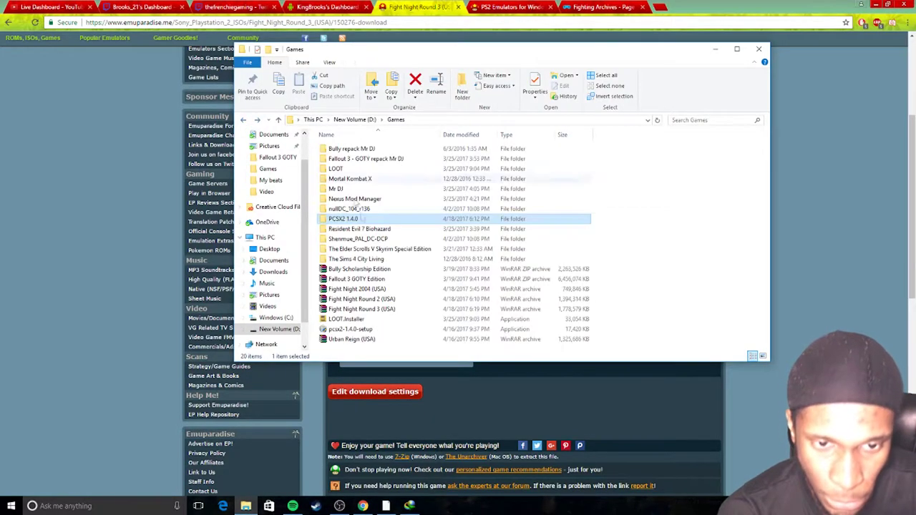
- Open the Fight Night Round 3 (USA) archive and extract Fight Night Round 3 (USA).iso into the PCSX2 1.4.0 folder
double_click(373, 309)
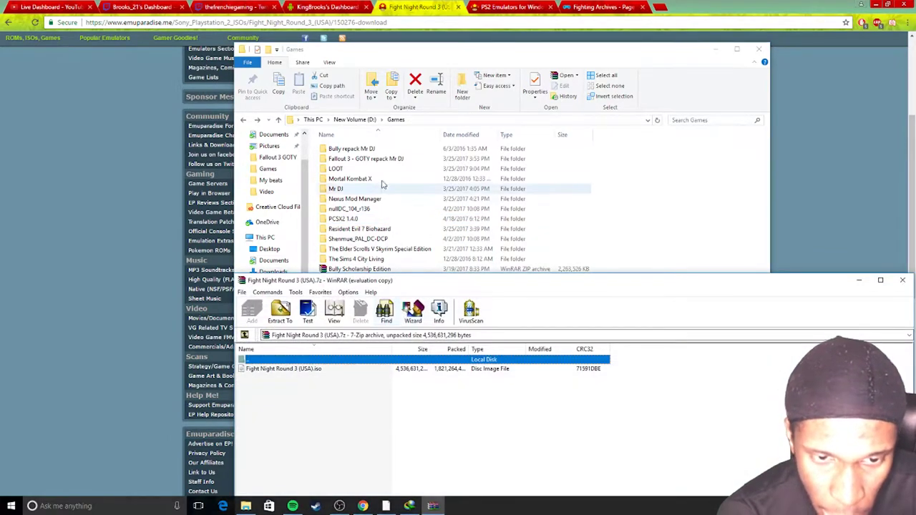
double_click(343, 218)
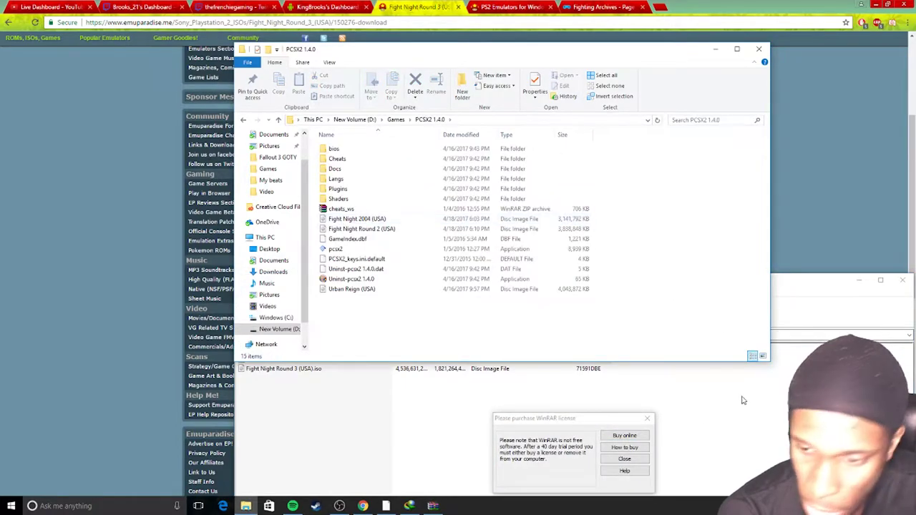
left_click(646, 419)
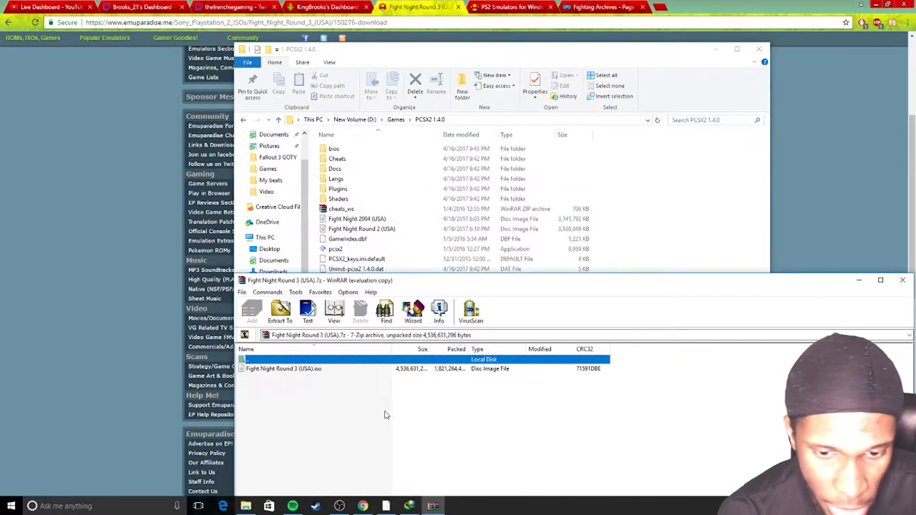
left_click(320, 369)
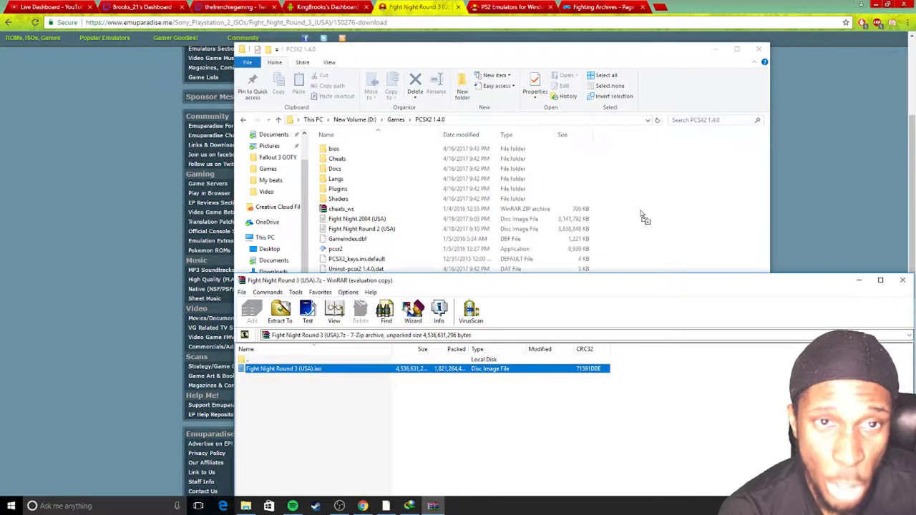
left_click_drag(643, 217, 643, 214)
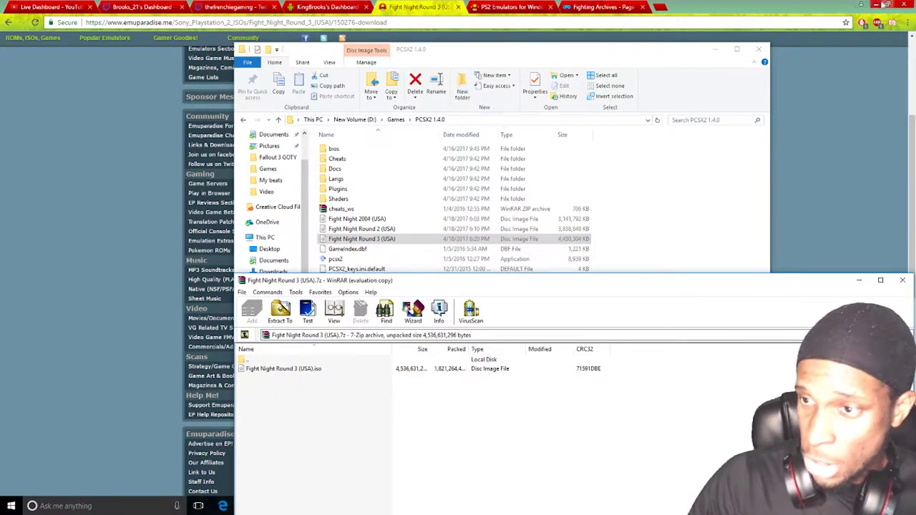
- Minimize Chrome and close the WinRAR window so the desktop shortcuts are accessible
left_click(862, 5)
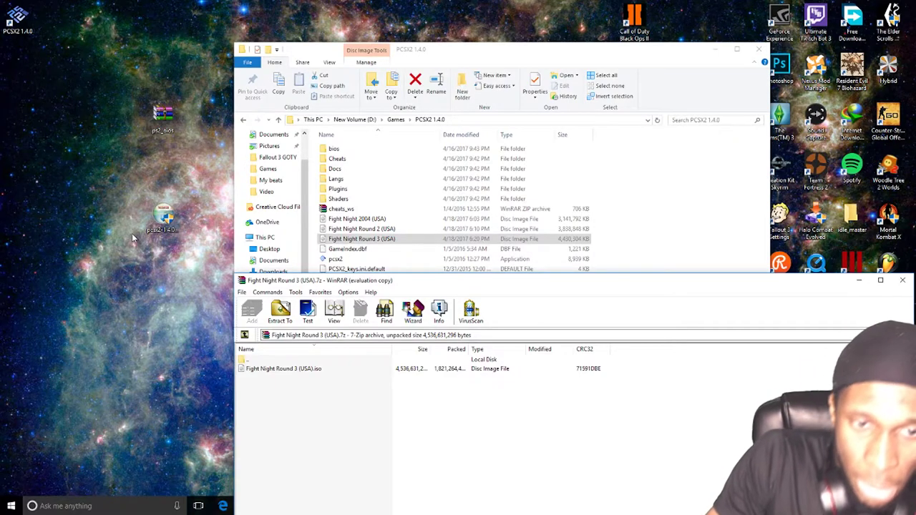
left_click(672, 226)
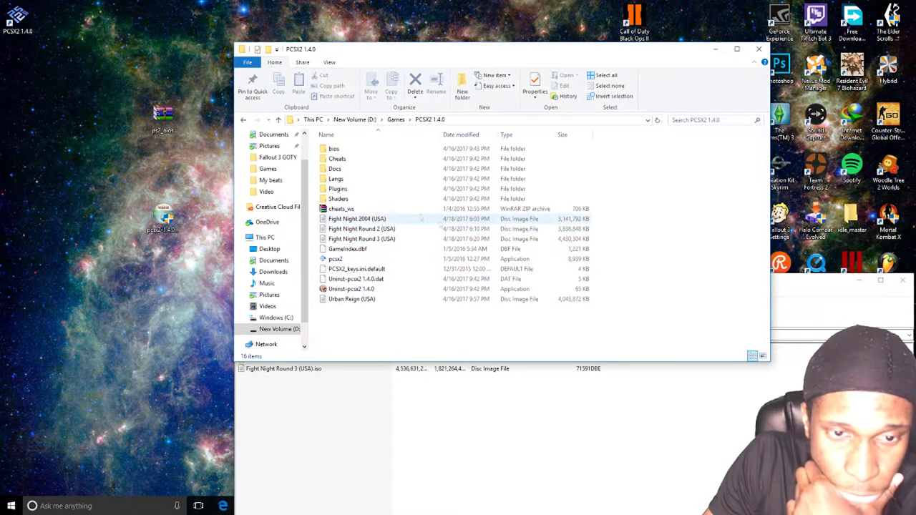
left_click(107, 126)
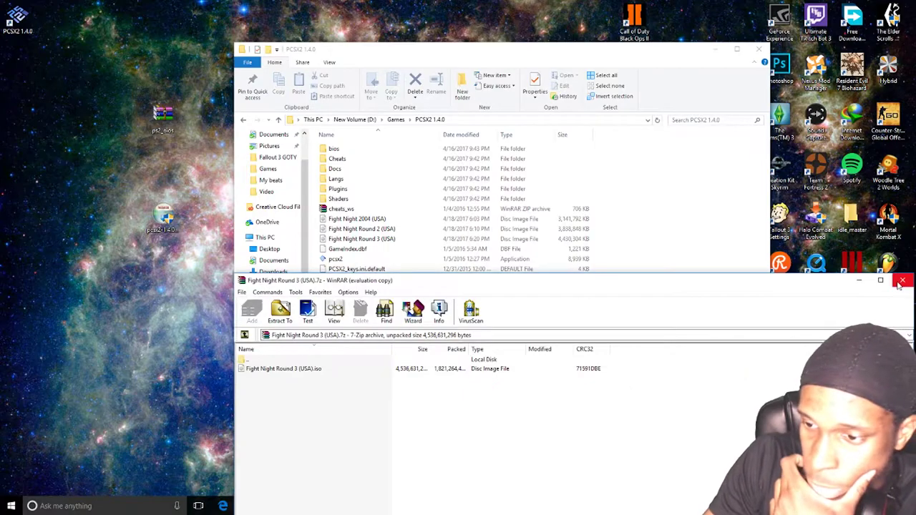
key("Escape")
- Launch PCSX2 1.4.0 from its desktop shortcut and move the File Explorer window down, away from the emulator window
double_click(33, 24)
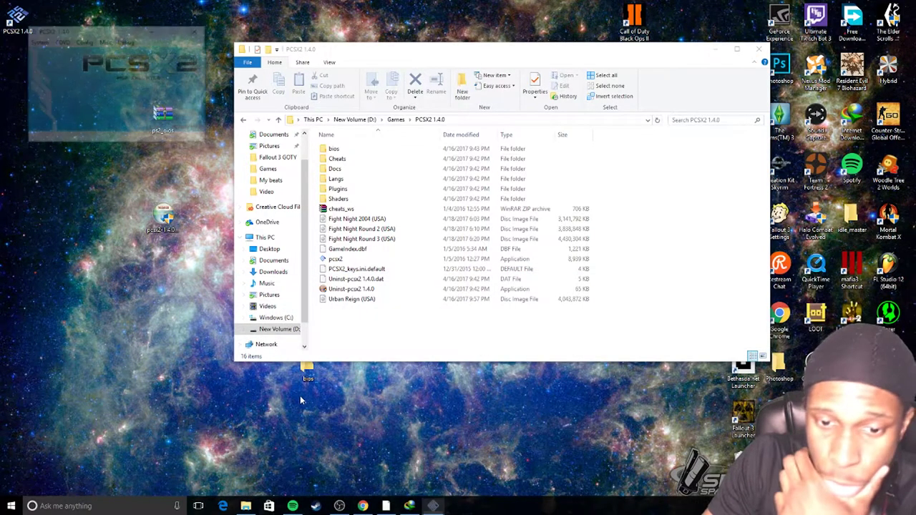
left_click_drag(601, 56, 665, 366)
left_click(541, 286)
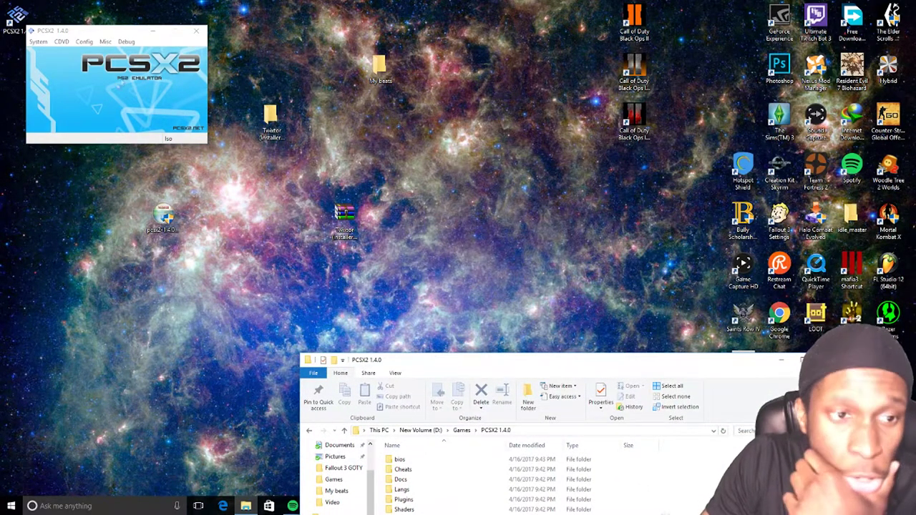
left_click(122, 81)
left_click(125, 42)
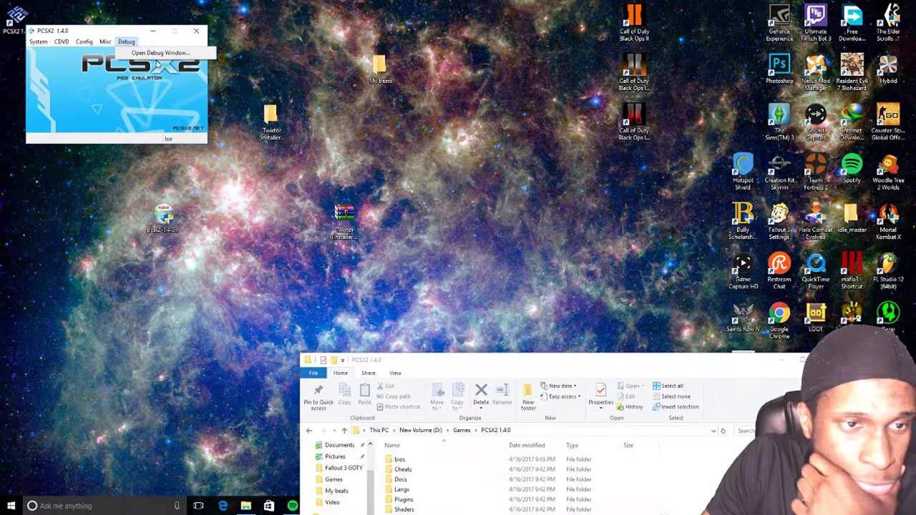
left_click(145, 56)
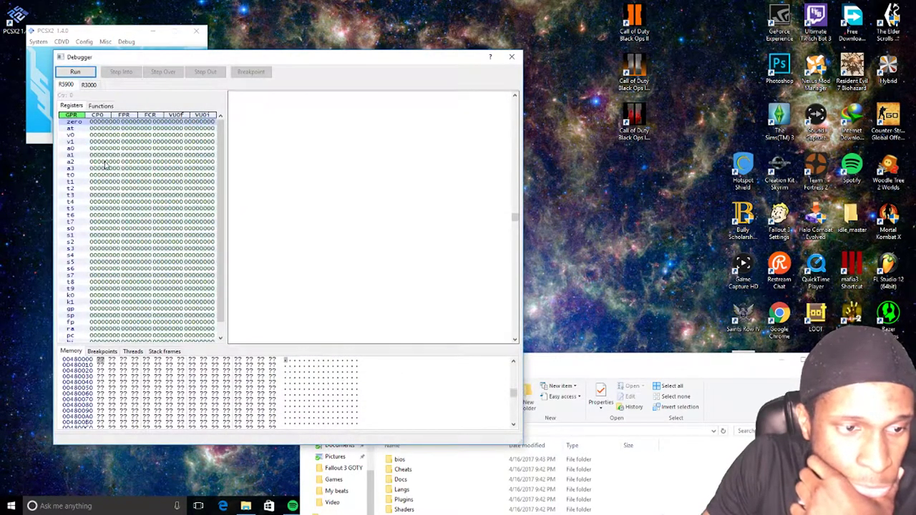
left_click(512, 57)
- Show the PCSX2 console log and reposition the File Explorer window so its full list of game files is visible
left_click(105, 42)
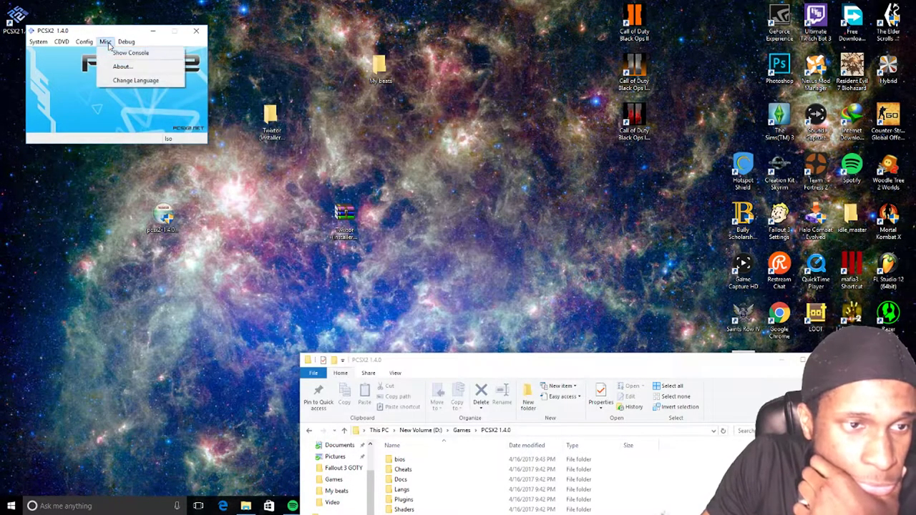
left_click(130, 54)
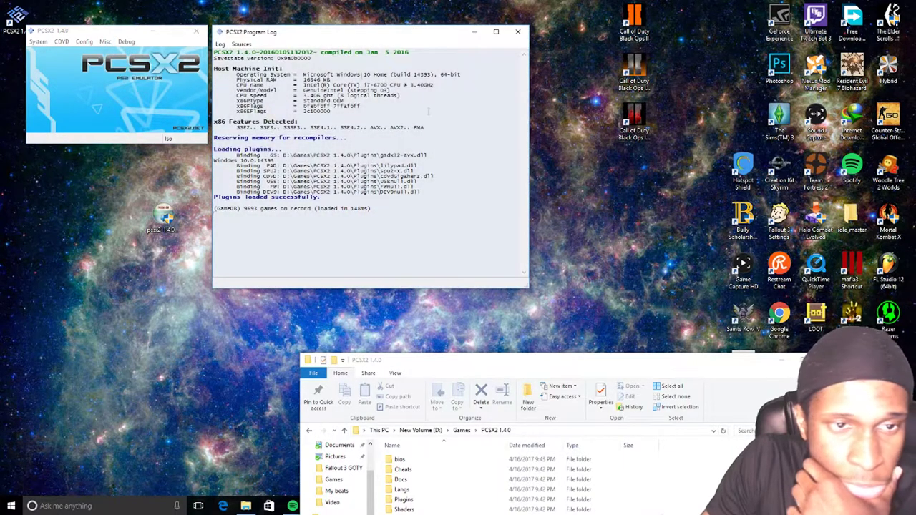
left_click_drag(630, 361, 715, 139)
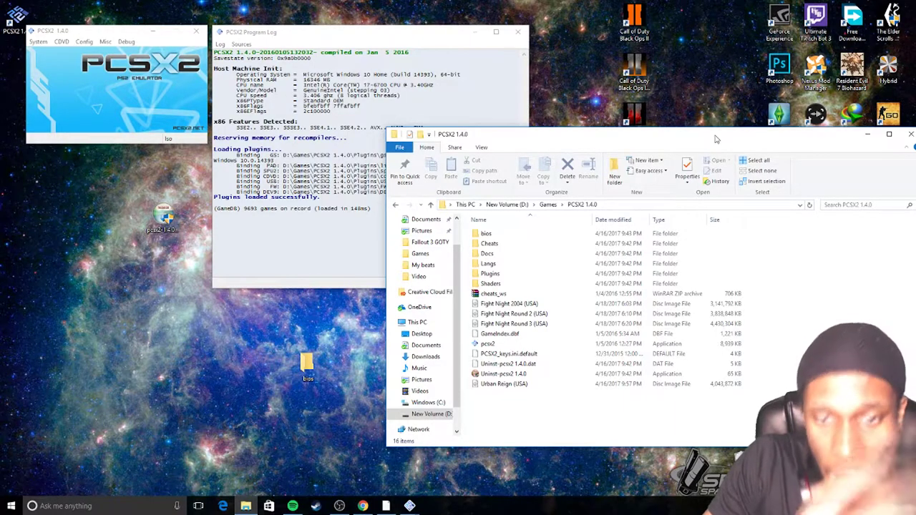
left_click_drag(716, 139, 727, 117)
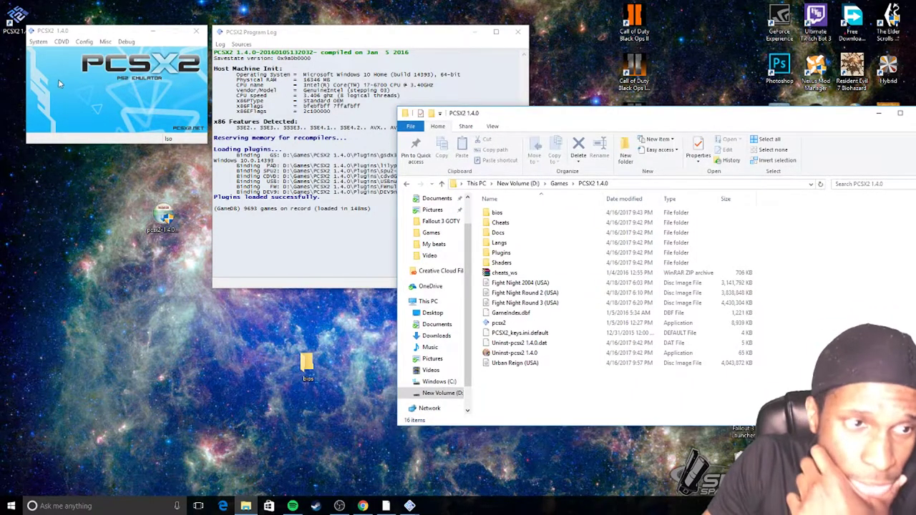
- Browse for a disc image in the PCSX2 Iso Selector and load Fight Night 2004 (USA) from the PCSX2 1.4.0 folder
left_click(62, 42)
mouse_move(81, 54)
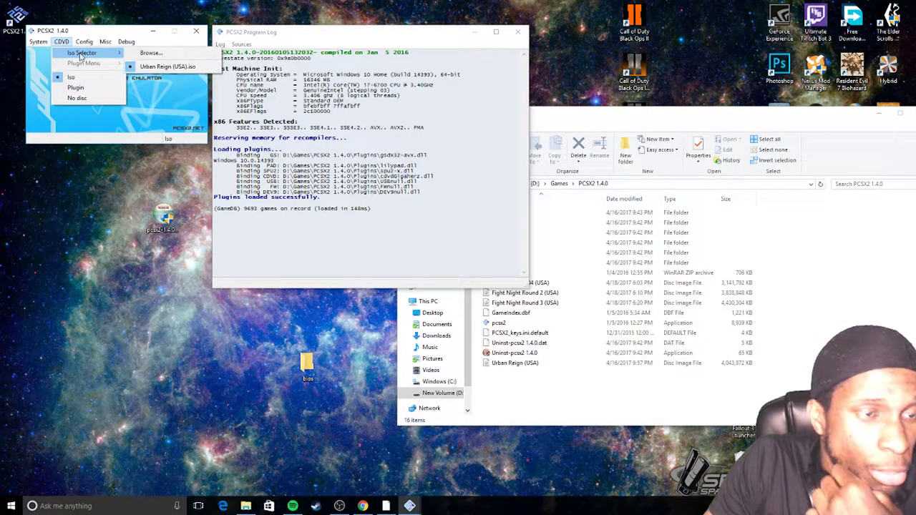
left_click(169, 54)
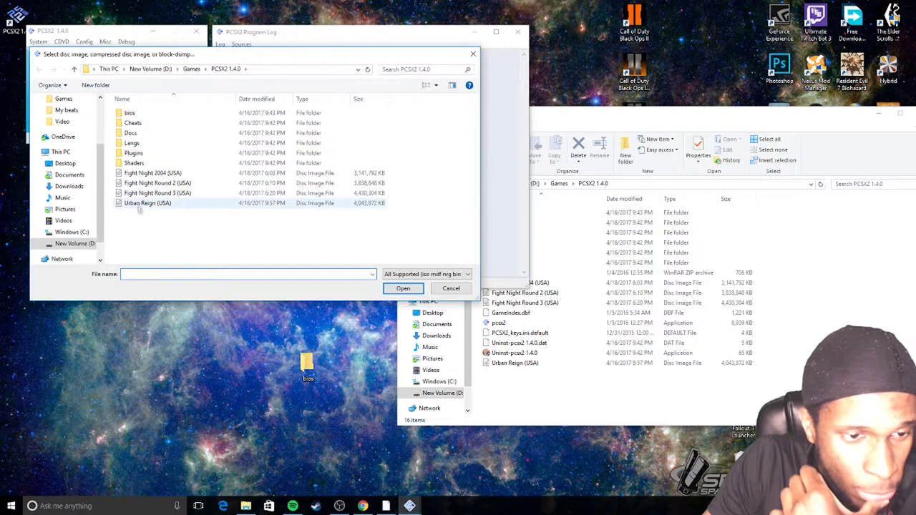
double_click(153, 174)
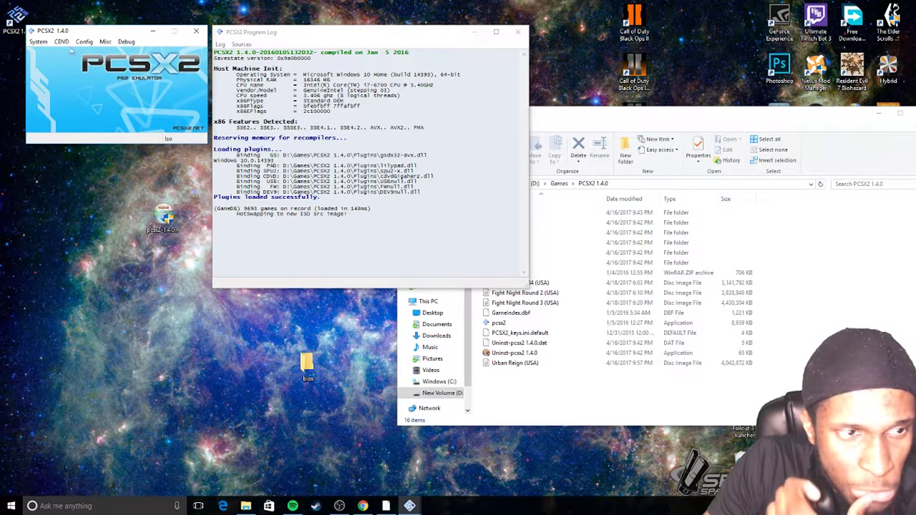
- Boot the loaded game with Boot CDVD (full) and move the game window sideways to bring its window controls into view
left_click(39, 42)
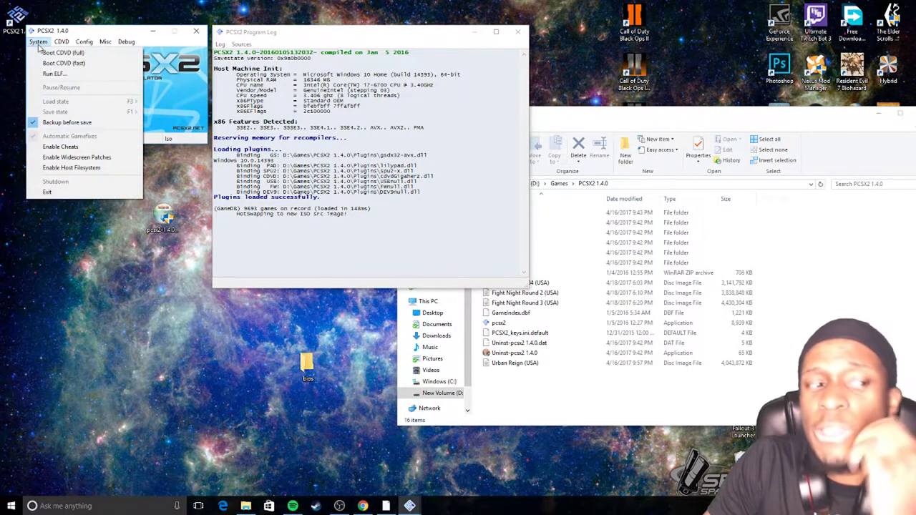
left_click(84, 55)
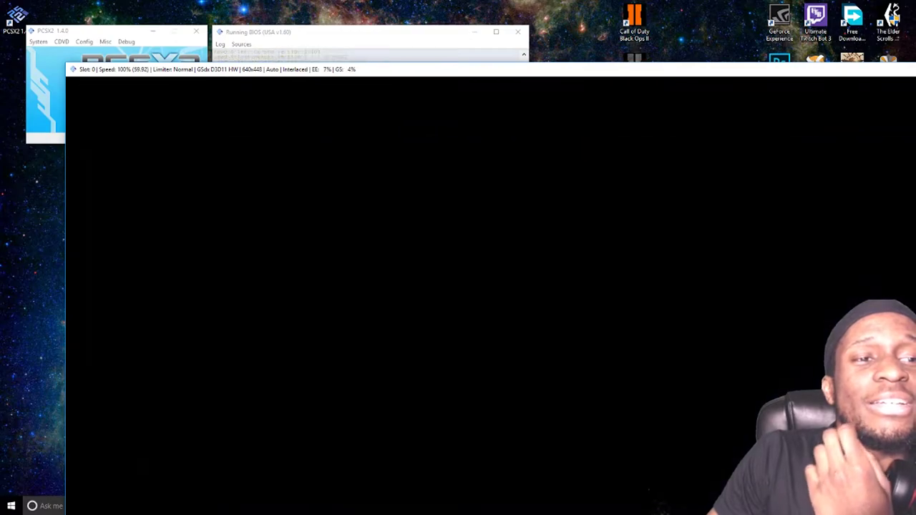
left_click_drag(493, 75, 186, 68)
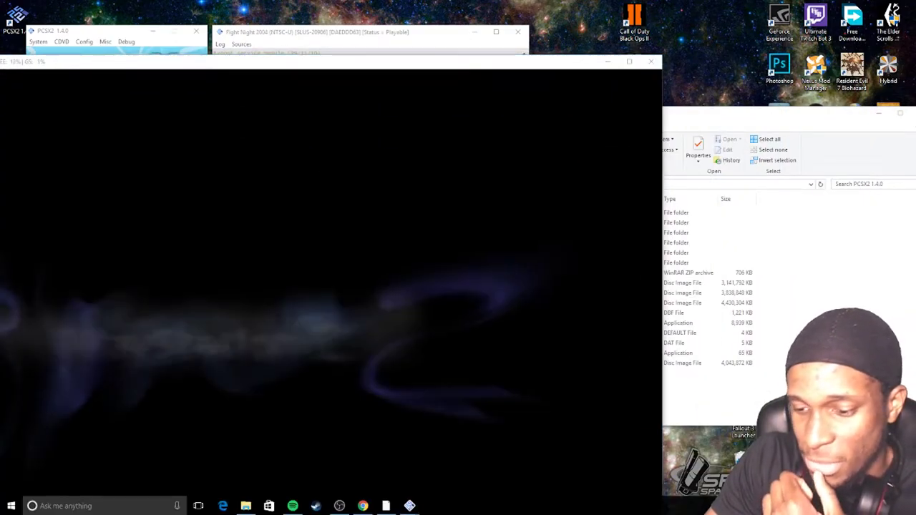
- Set VX238-4 as the default playback device in the Sound settings, and maximize the game window
left_click(158, 184)
left_click(158, 234)
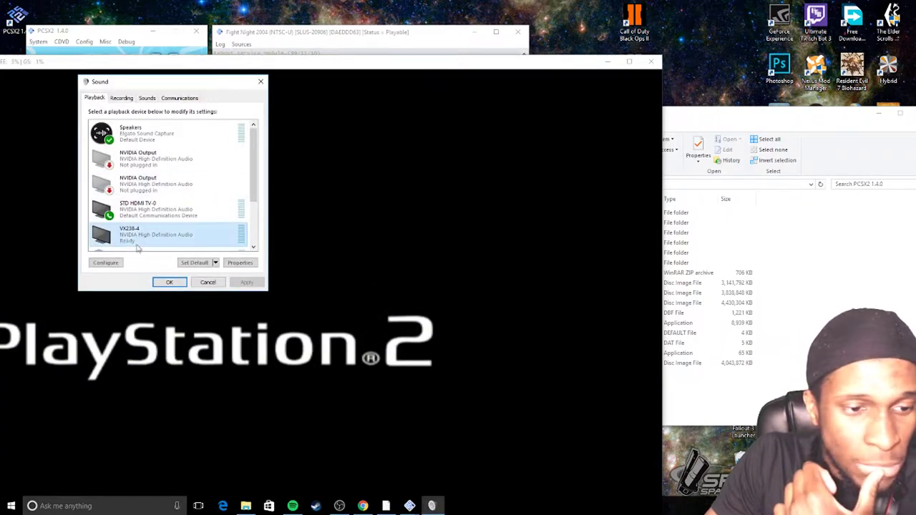
left_click(192, 265)
left_click(178, 282)
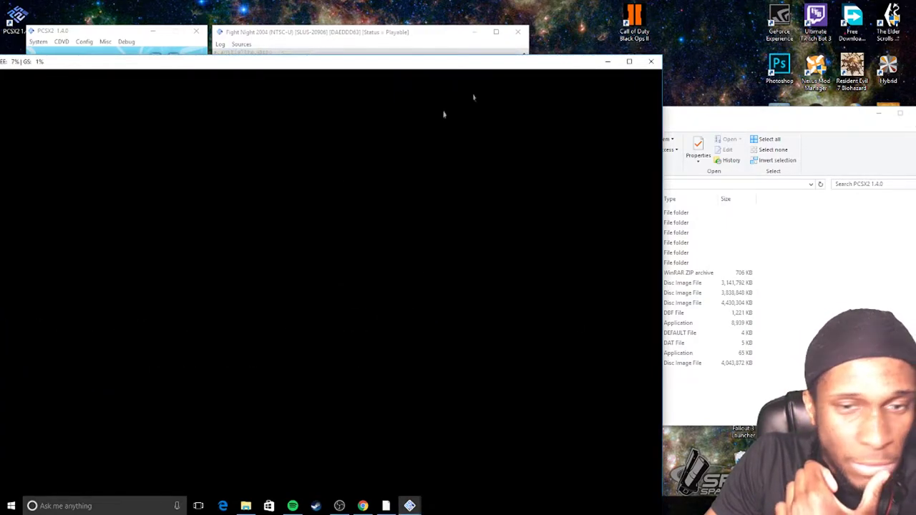
left_click(630, 63)
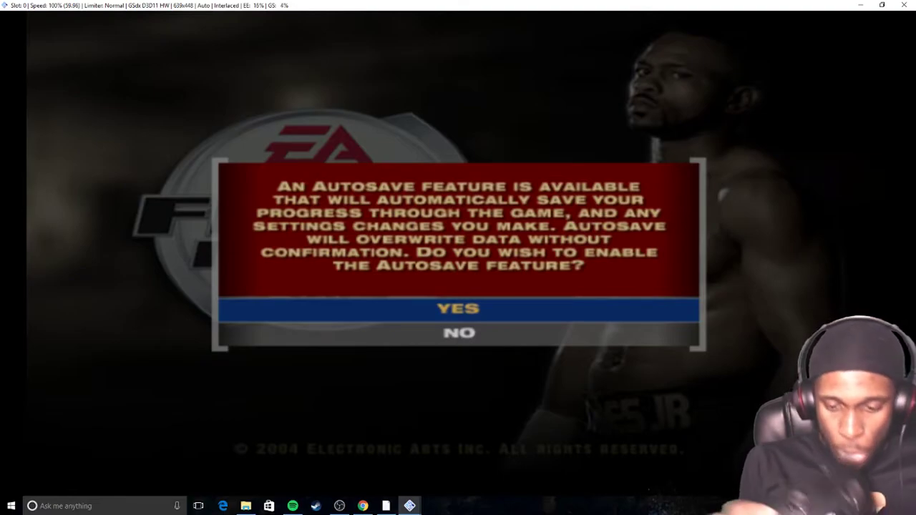
- Answer Yes to Fight Night 2004's prompt to enable the Autosave feature
key("Down")
key("Up")
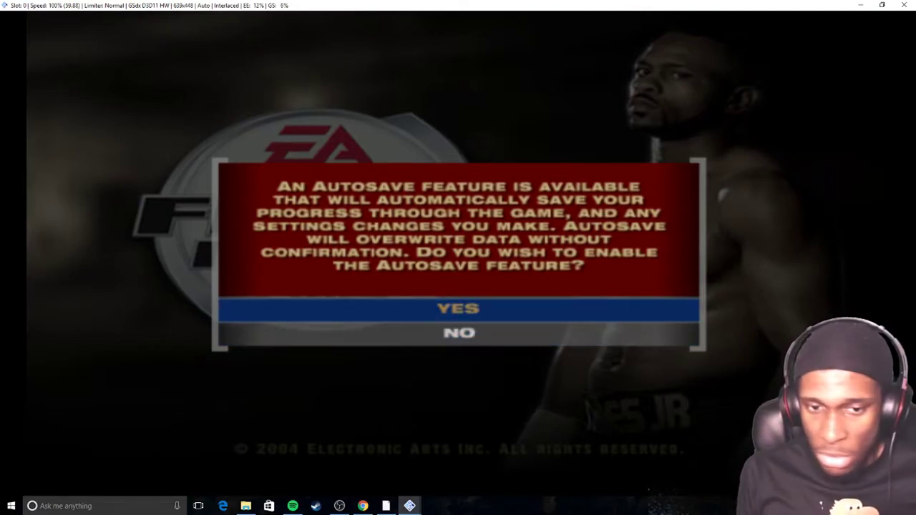
key("Down")
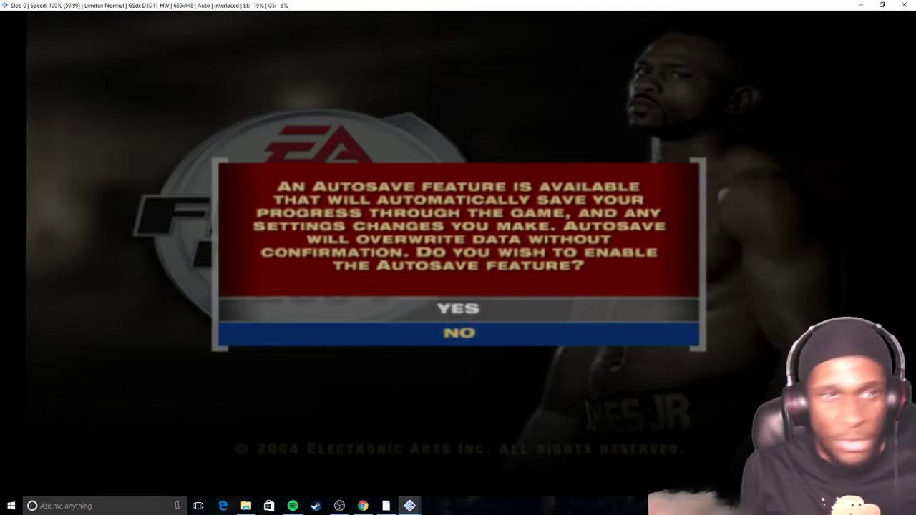
key("Up")
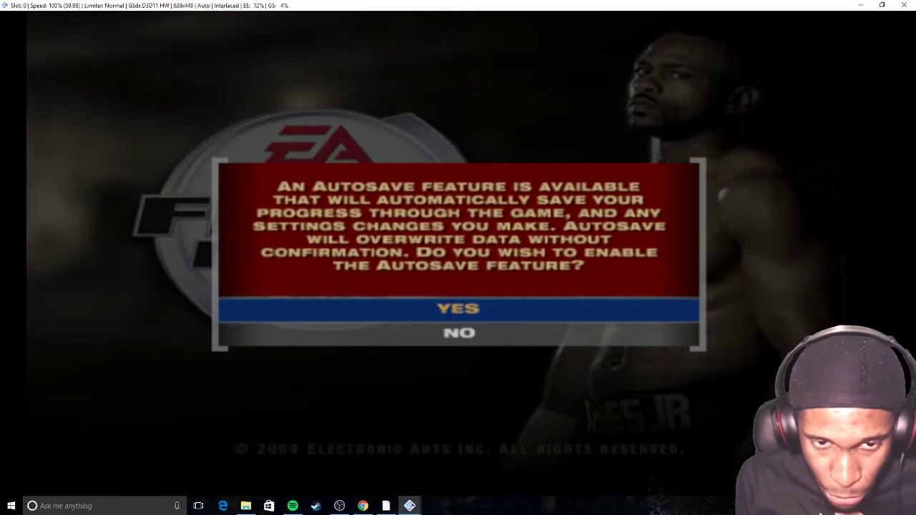
key("Return")
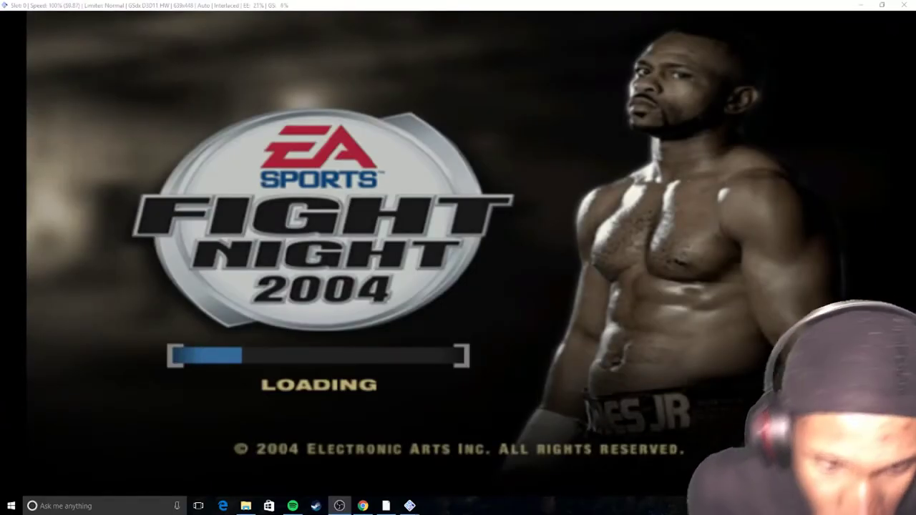
- Look through the Fight Night 2004 main menu options and start a Play Now match
key("Return")
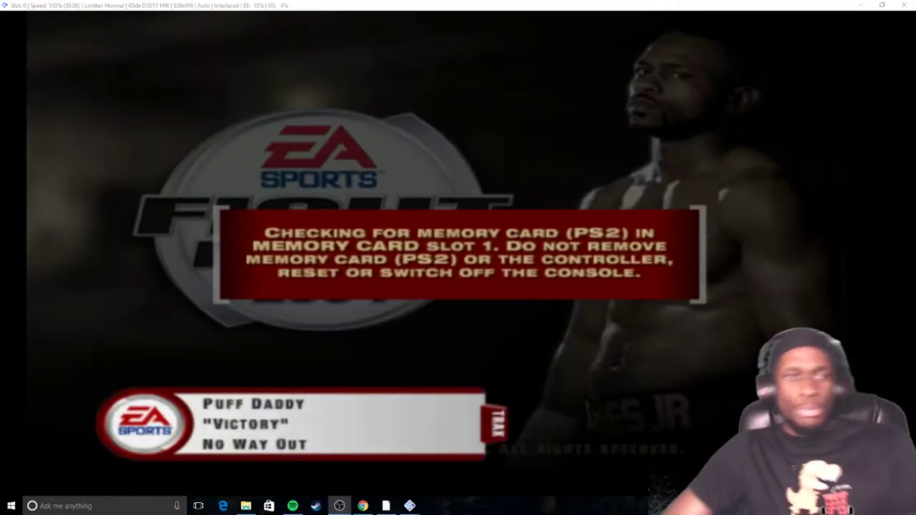
key("Down")
key("Down")
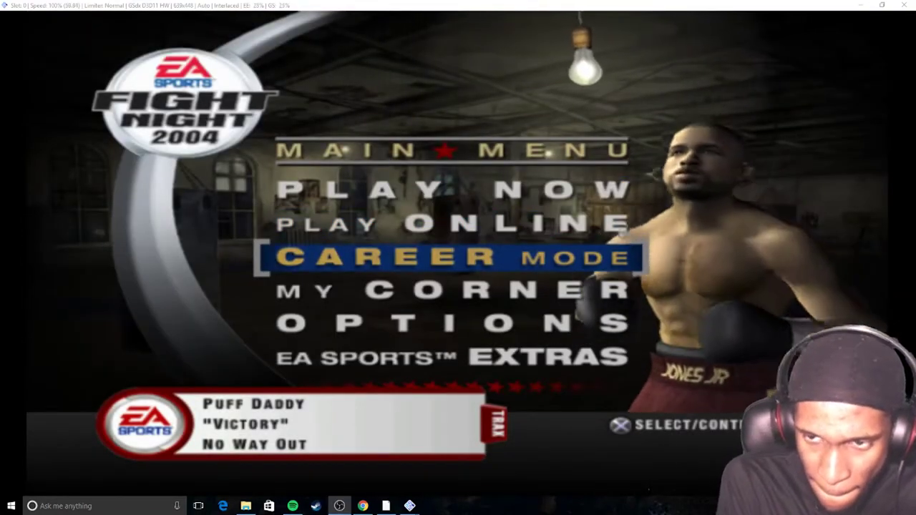
key("Down")
key("Down")
key("Down")
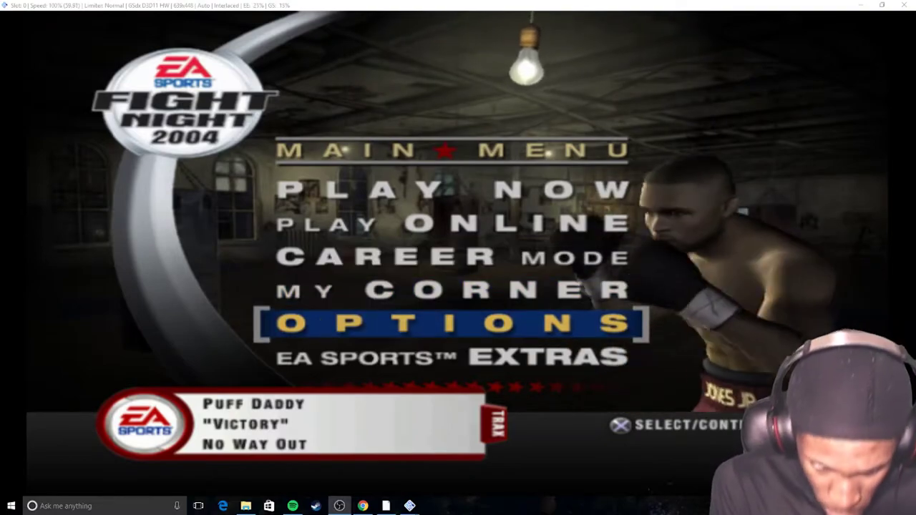
key("Up")
key("Up")
key("Up")
key("Up")
key("Up")
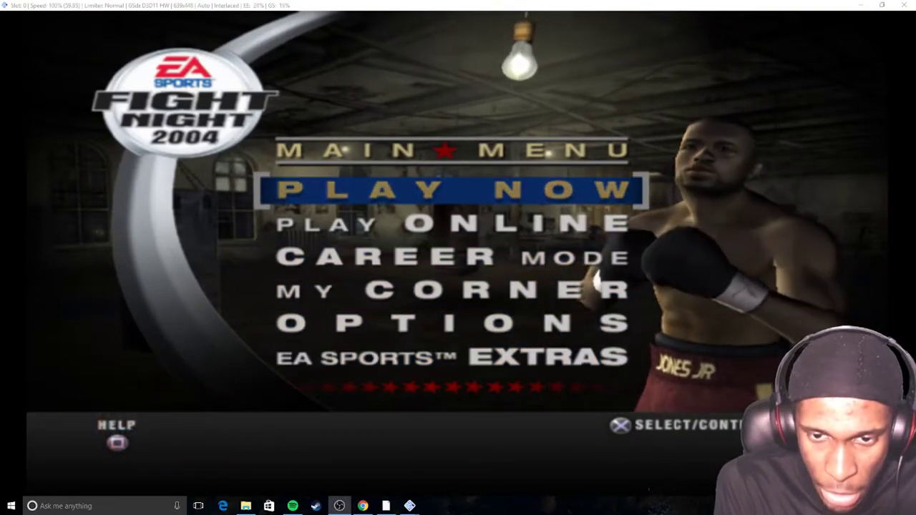
key("Return")
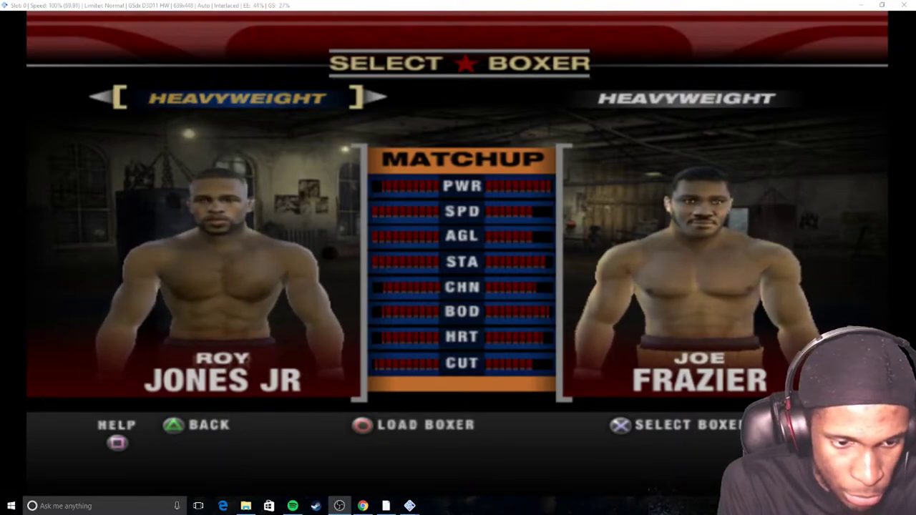
- Accept heavyweights Roy Jones Jr and Joe Frazier as the boxers and assign the first controller to Roy Jones Jr
key("Return")
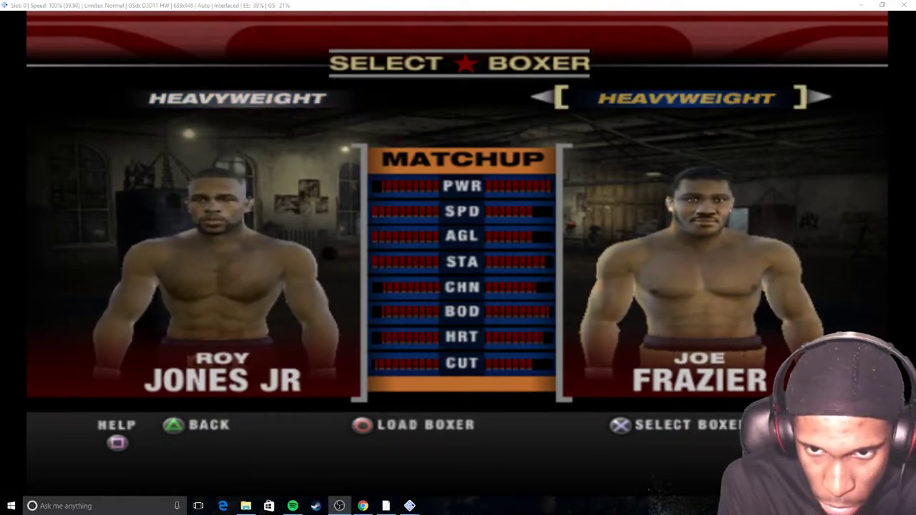
key("Return")
key("Left")
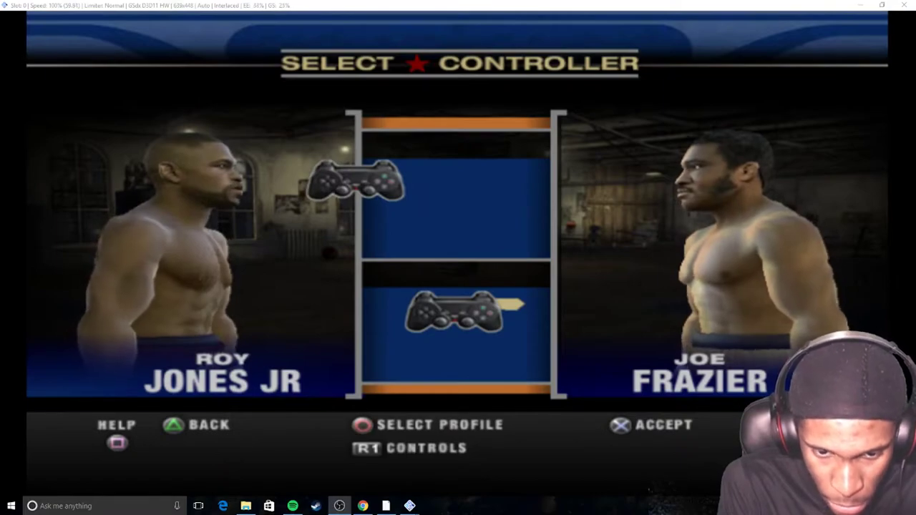
key("Right")
key("Left")
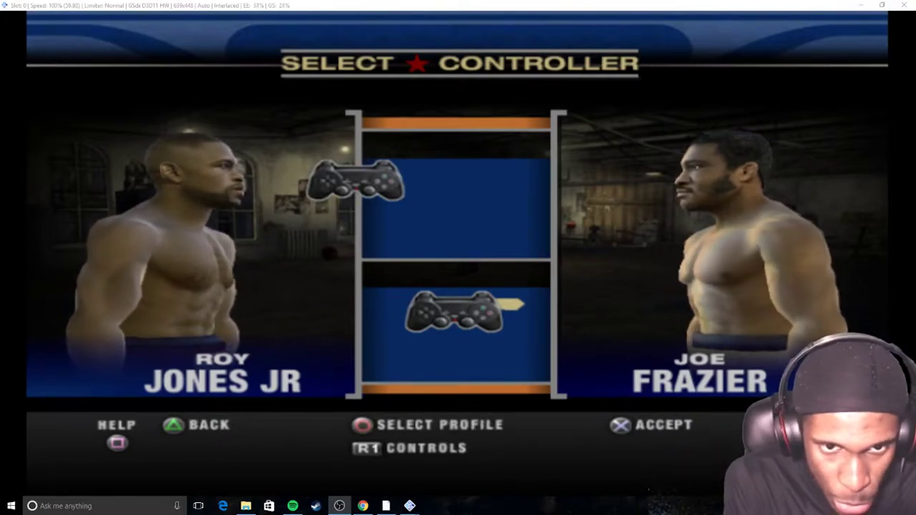
key("Return")
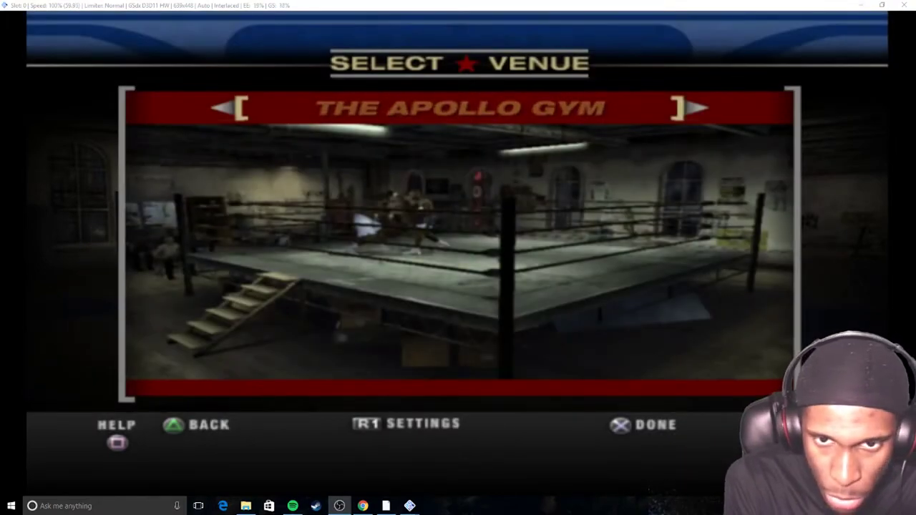
- Browse the venues past The Apollo Gym and Caesars Palace, and confirm one to start the fight
key("Right")
key("Left")
key("Right")
key("Left")
key("Right")
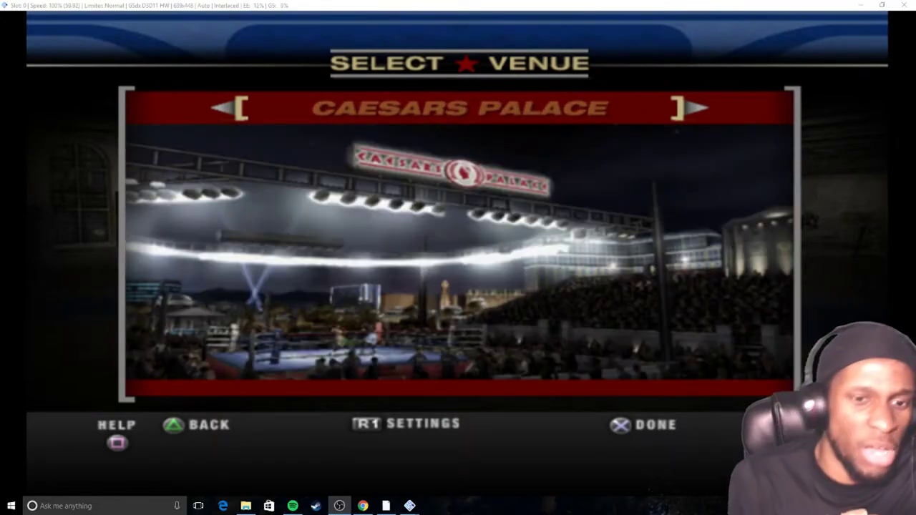
key("Right")
key("Right")
key("Left")
key("Left")
key("Return")
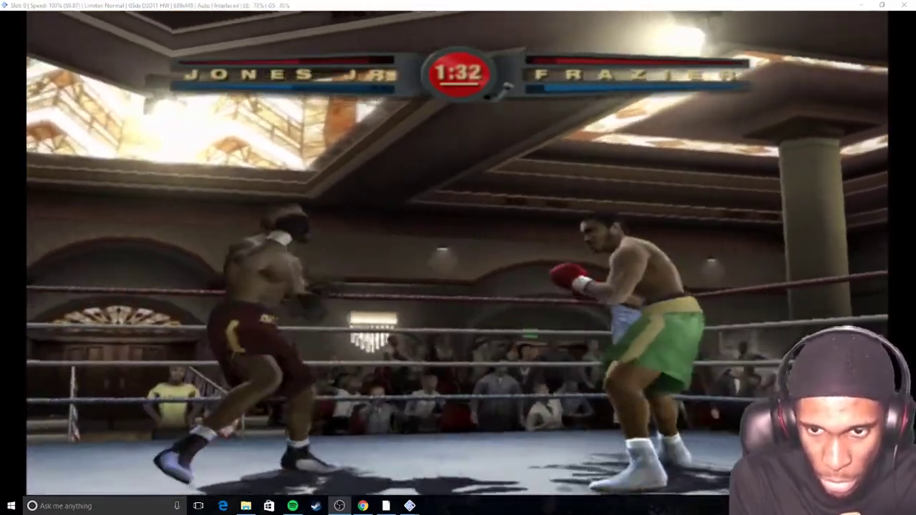
- Pause the fight and quit the current match
key("Return")
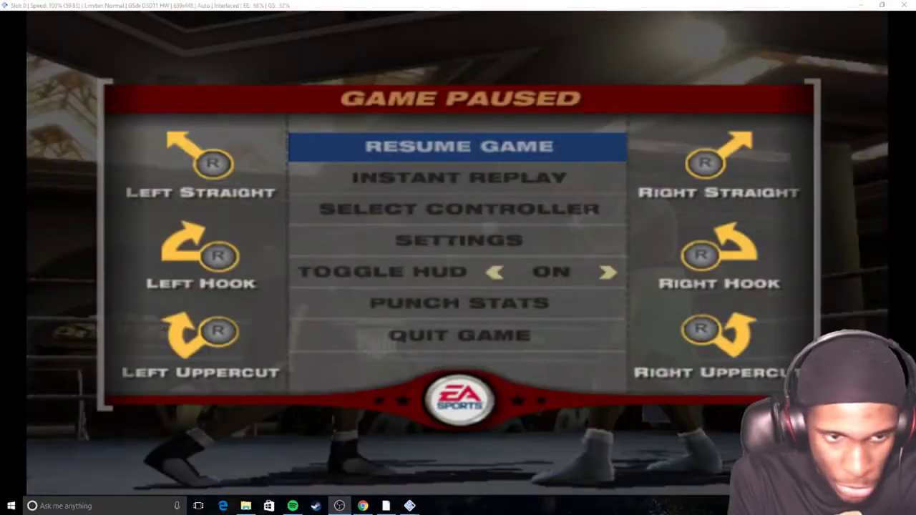
key("Down")
key("Down")
key("Down")
key("Return")
key("Up")
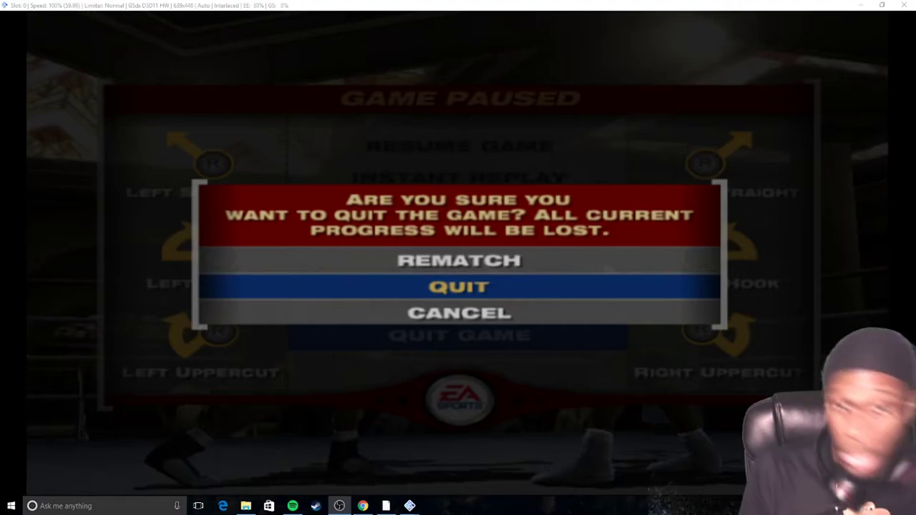
key("Return")
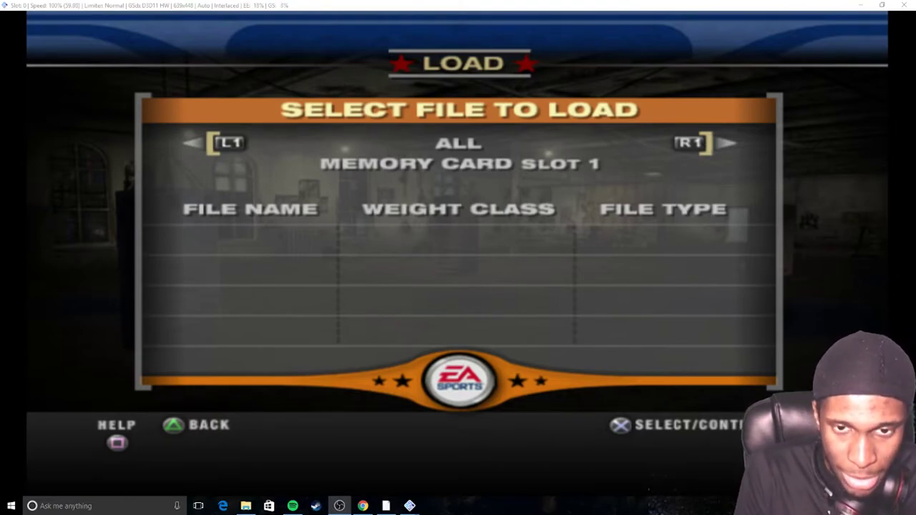
- Back out of the Load and Select Boxer screens to the main menu, and close the game window
key("Escape")
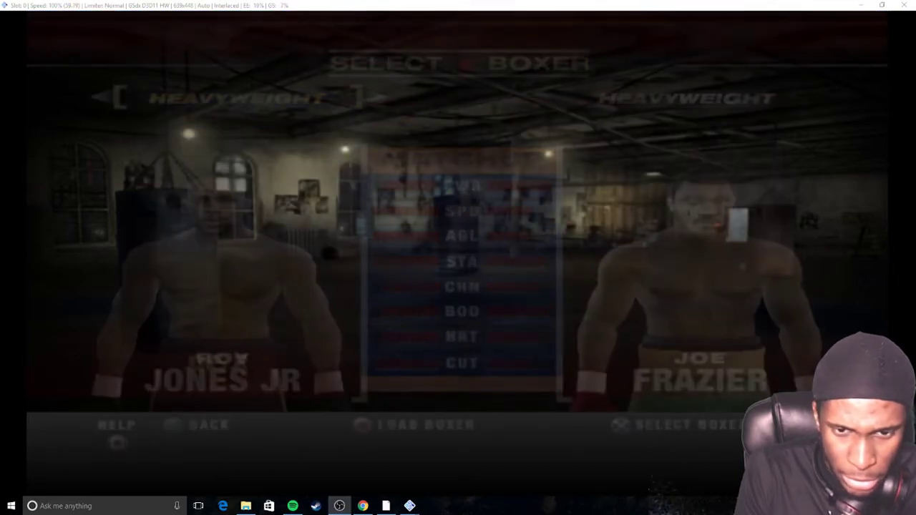
key("Escape")
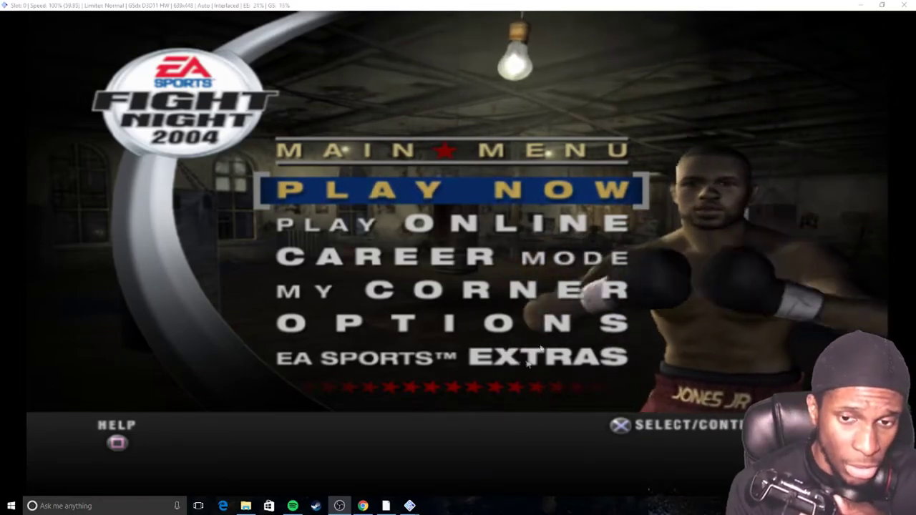
left_click(906, 5)
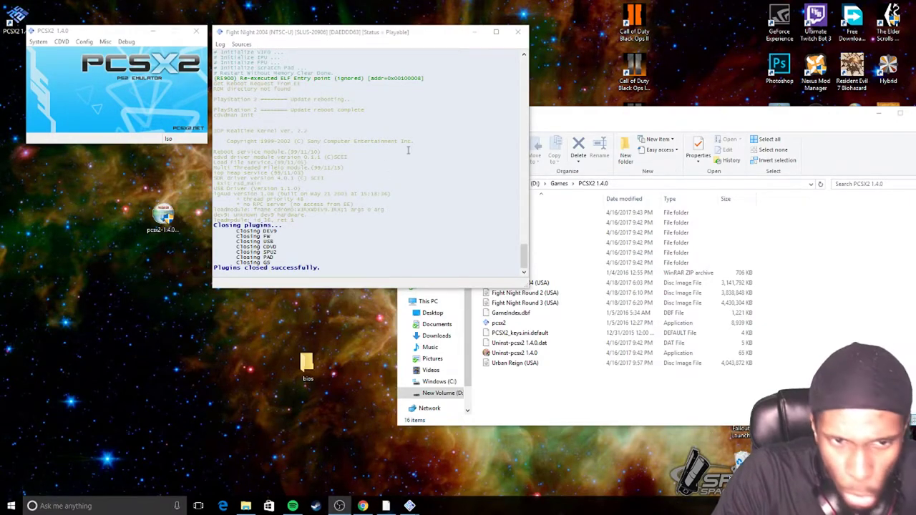
- Browse for Fight Night Round 2 (USA) with the Iso Selector and load it with Swap Disc
left_click(532, 414)
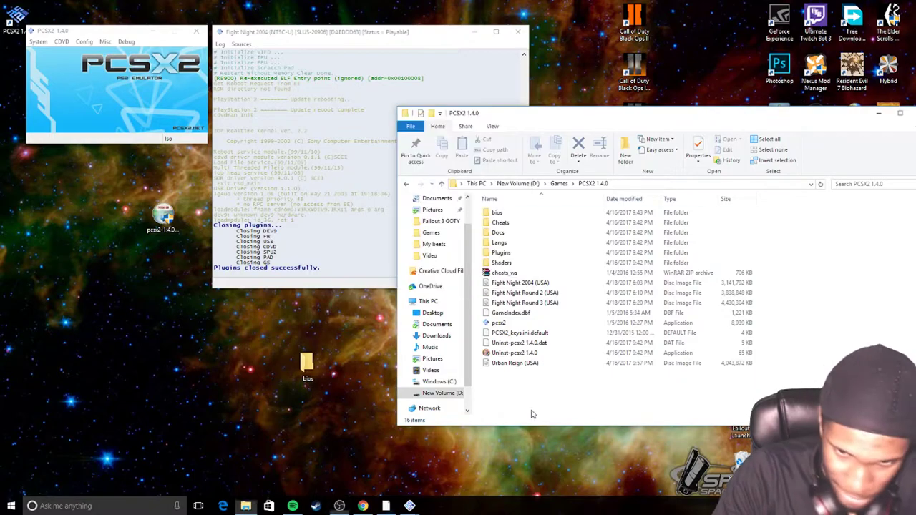
left_click(62, 41)
mouse_move(84, 53)
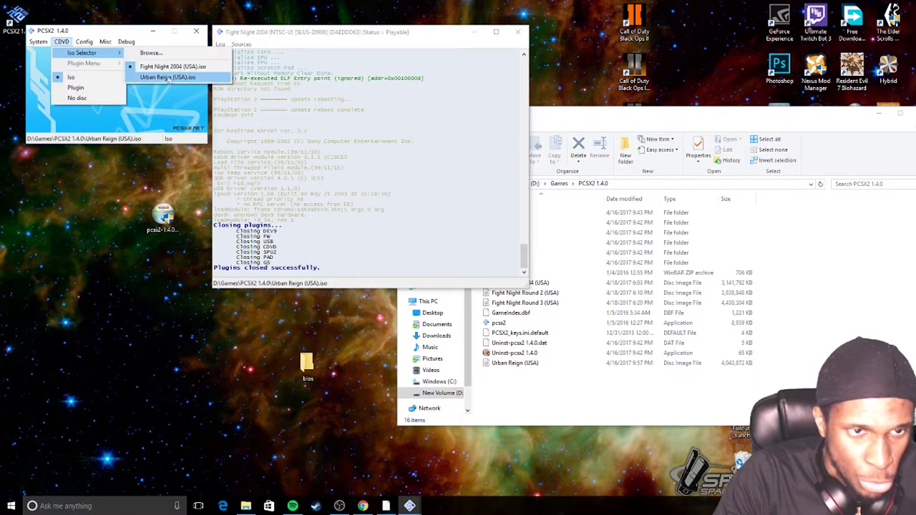
left_click(151, 53)
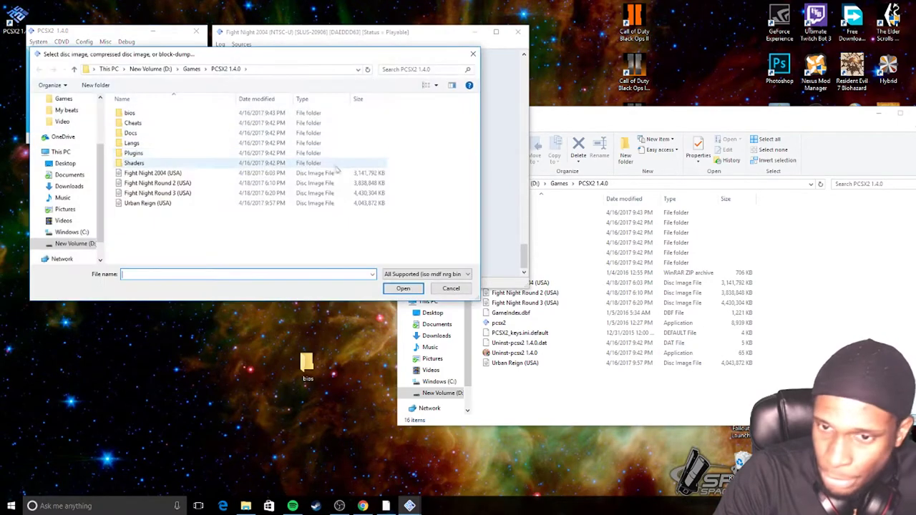
double_click(151, 185)
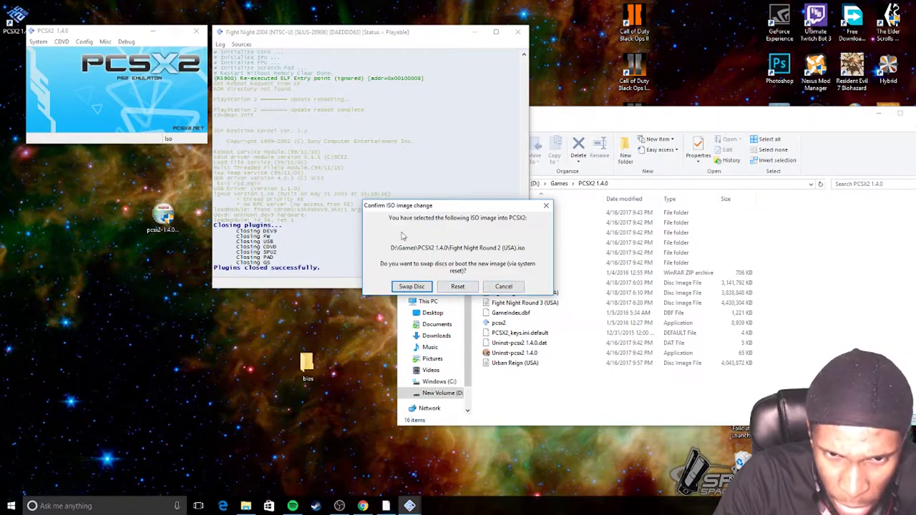
left_click(411, 286)
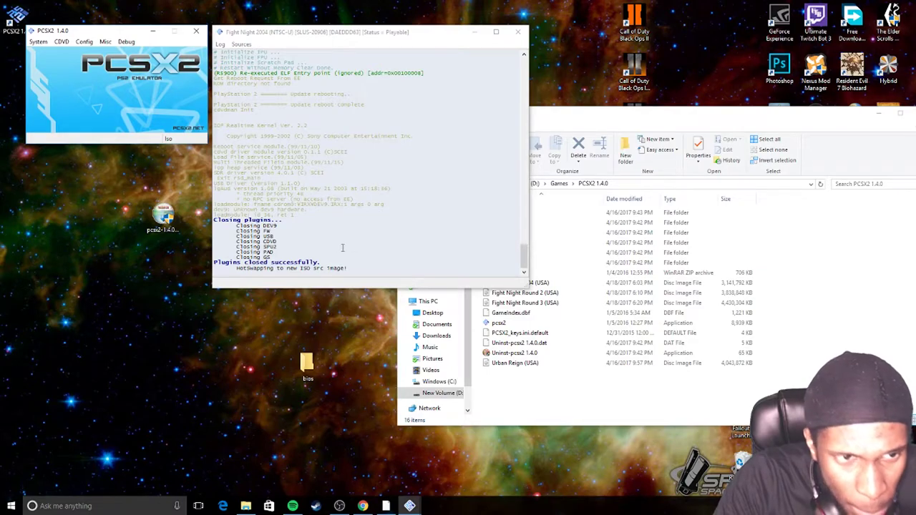
- Boot the swapped game with Reboot CDVD (full), answer Yes to its autosave prompt and continue to the main menu
left_click(38, 42)
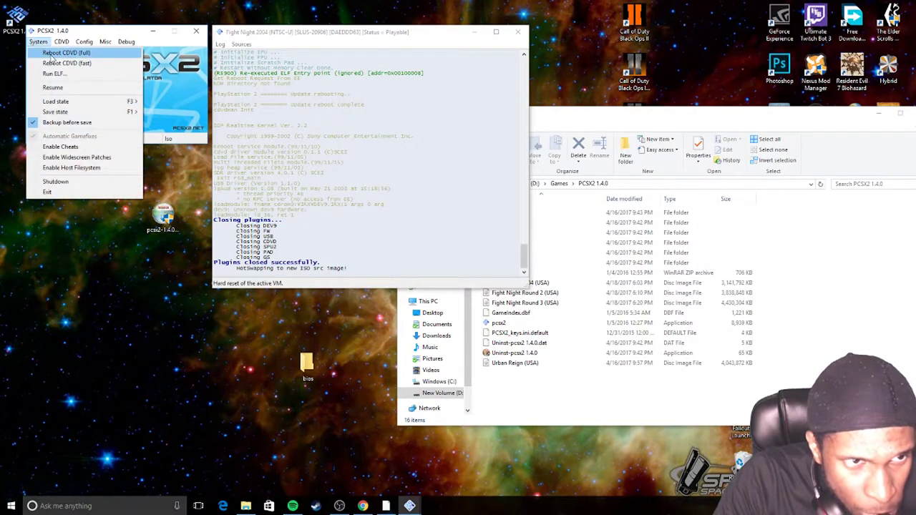
left_click(52, 53)
left_click(102, 109)
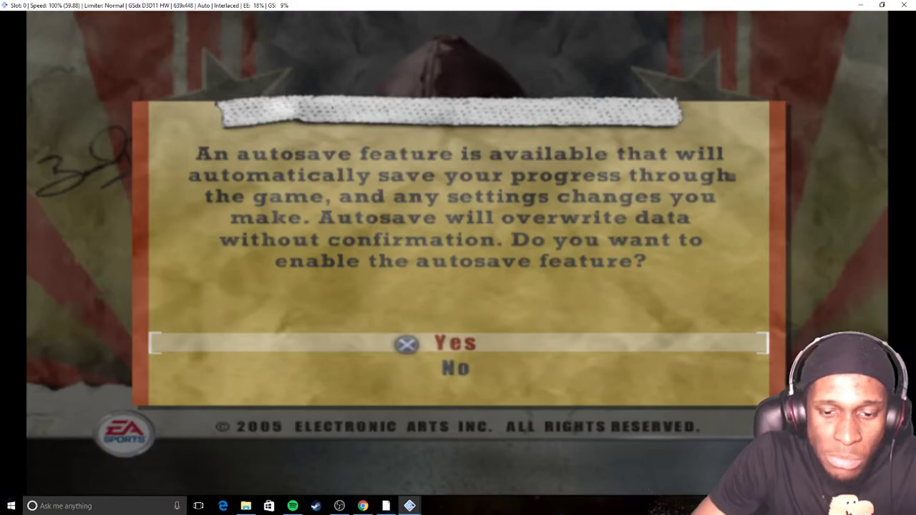
key("Return")
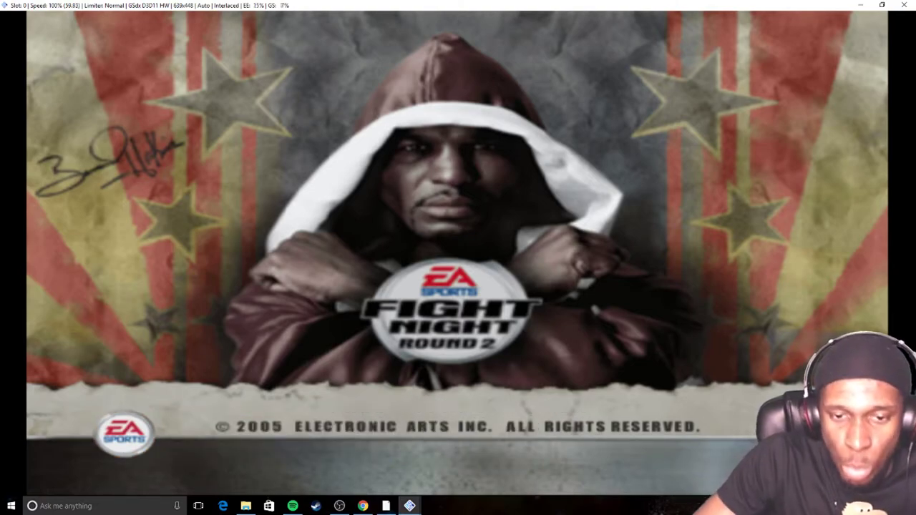
key("Return")
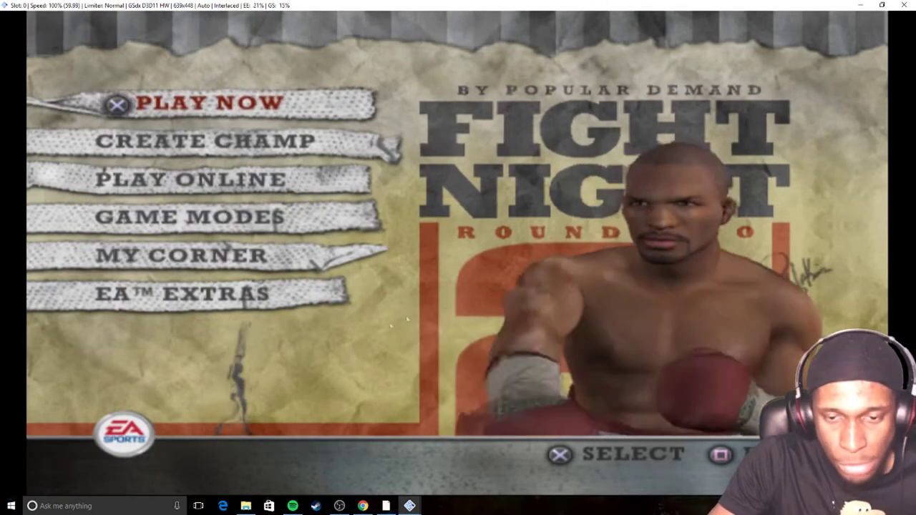
- Switch the game window between full screen and windowed view while moving through the main menu to Game Modes
key("Down")
key("Down")
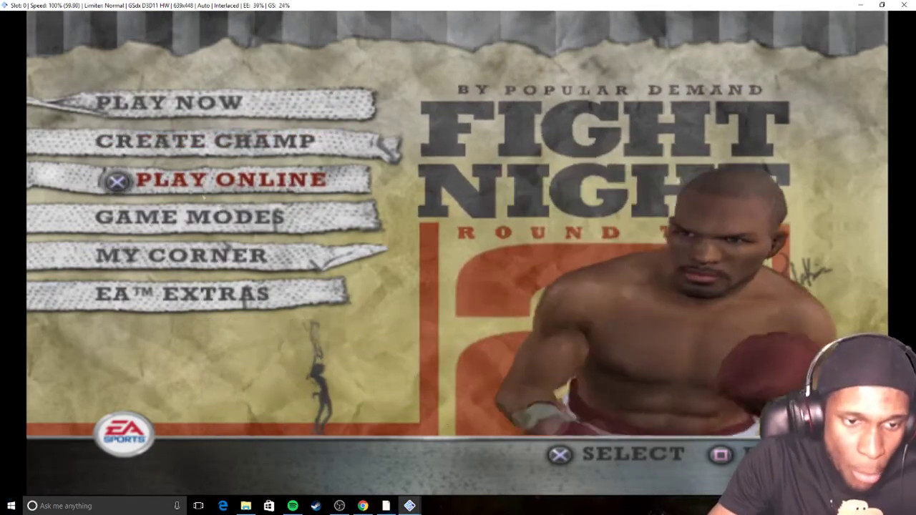
double_click(699, 274)
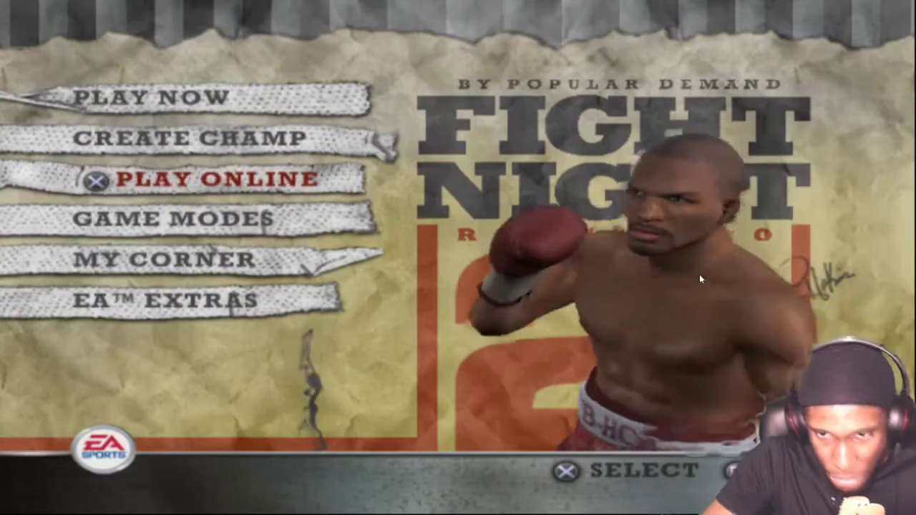
key("Down")
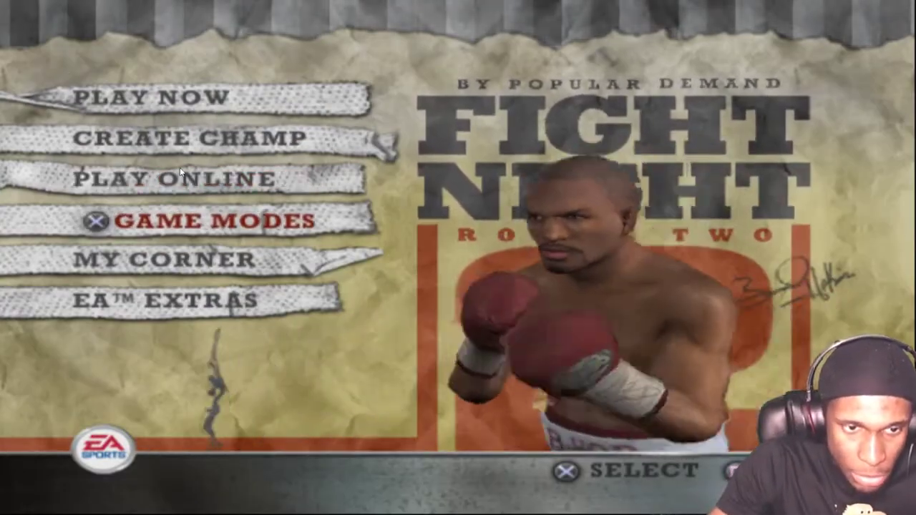
double_click(616, 266)
key("Down")
key("Up")
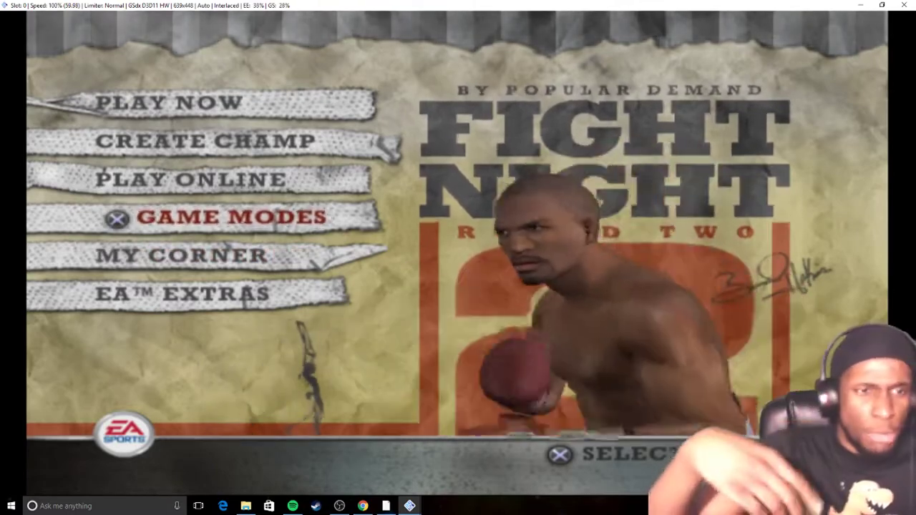
double_click(708, 277)
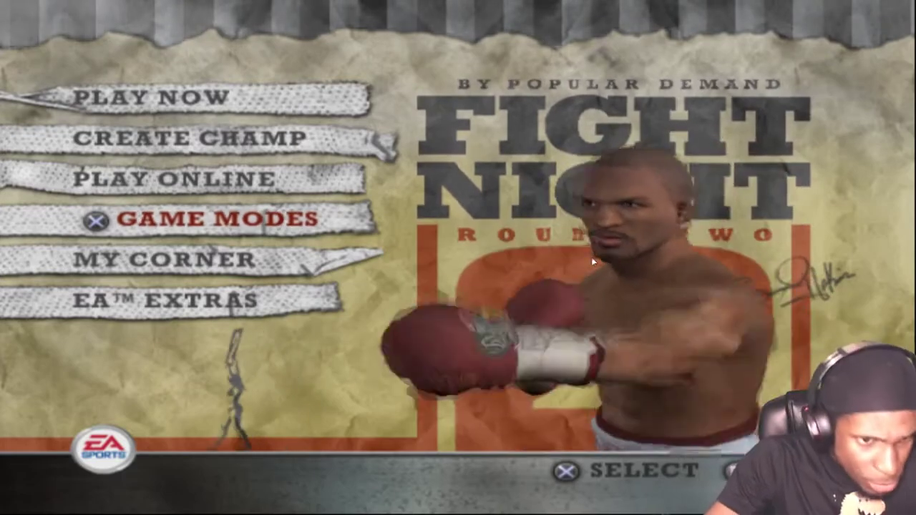
double_click(591, 259)
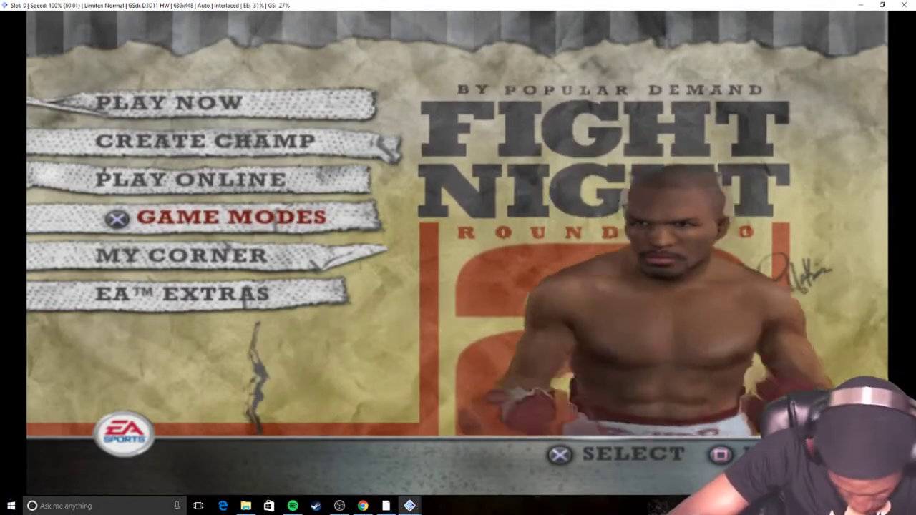
- Start a Play Now match from the Fight Night Round 2 main menu
key("Up")
key("Up")
key("Up")
key("Return")
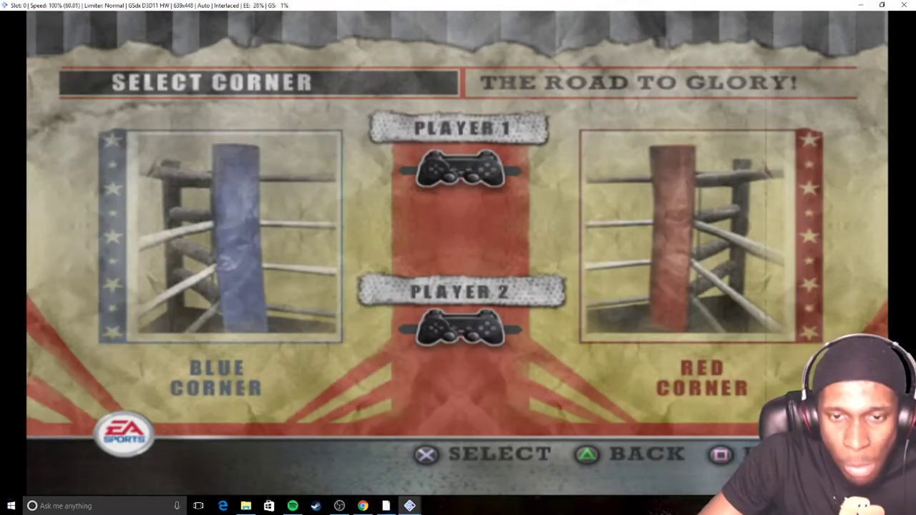
- Choose a ring corner for the match and continue to boxer selection
key("Left")
key("Right")
key("Right")
key("Return")
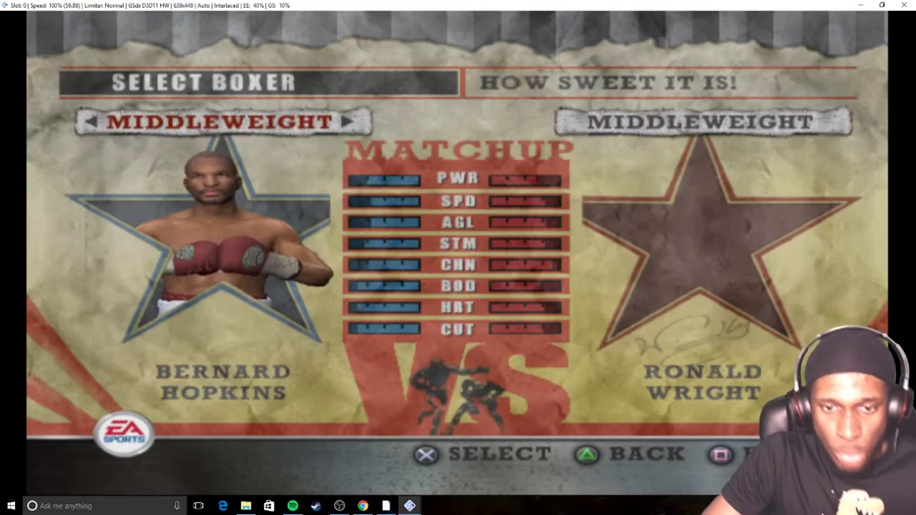
- Match light heavyweight Evander Holyfield against heavyweight Muhammad Ali and confirm both boxers
key("Right")
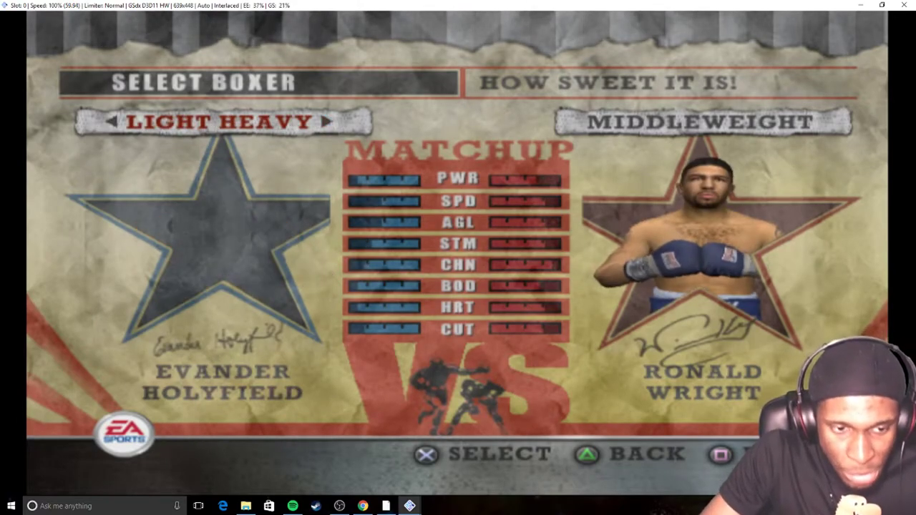
key("Down")
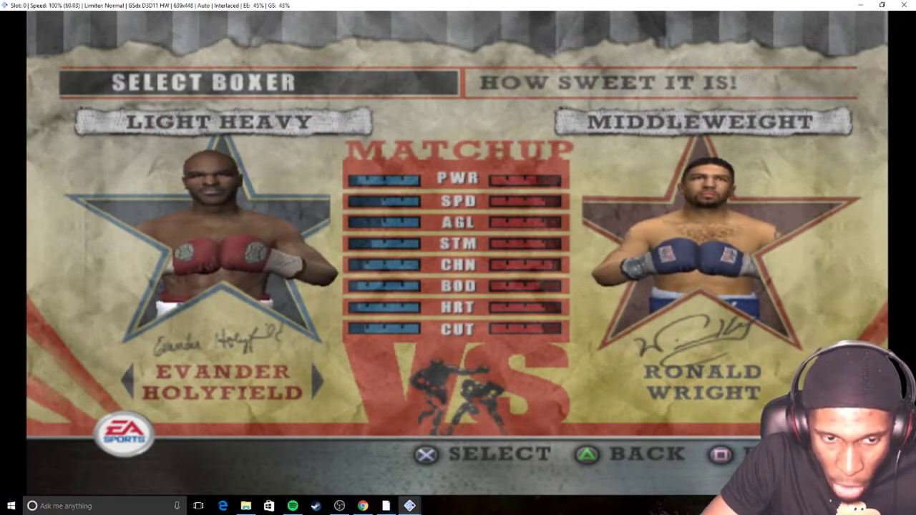
key("Right")
key("Right")
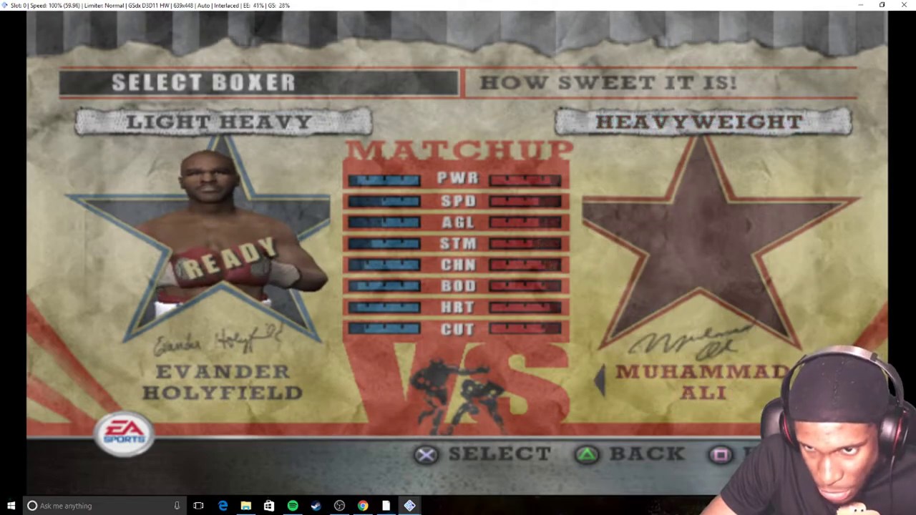
key("Return")
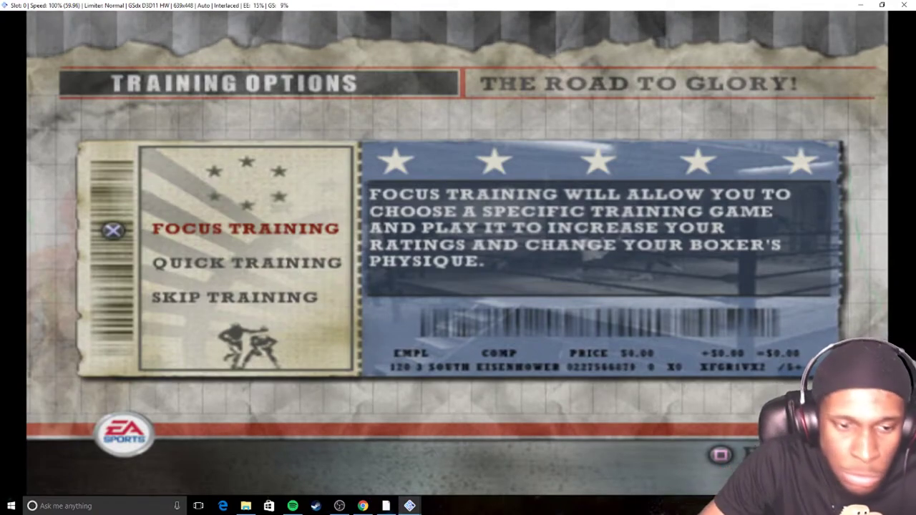
- Skip training and start the fight at the County Fairgrounds venue
key("Down")
key("Down")
key("Return")
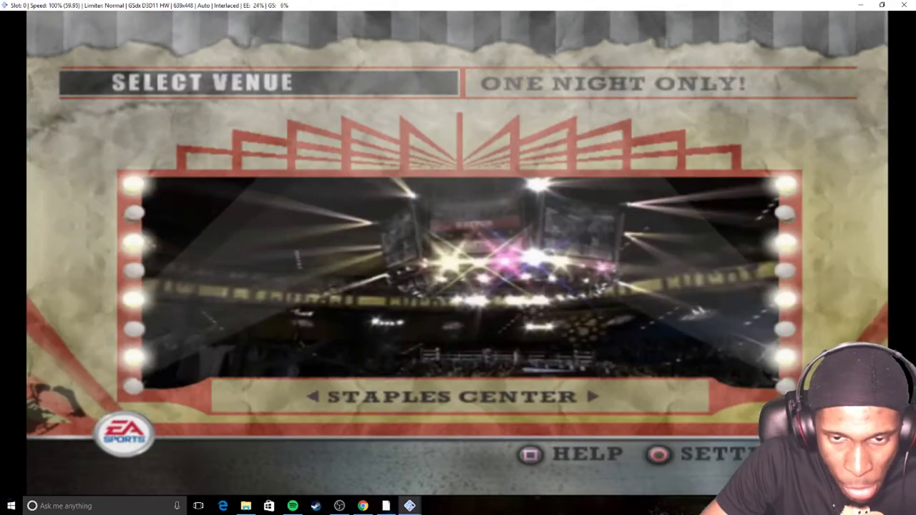
key("Right")
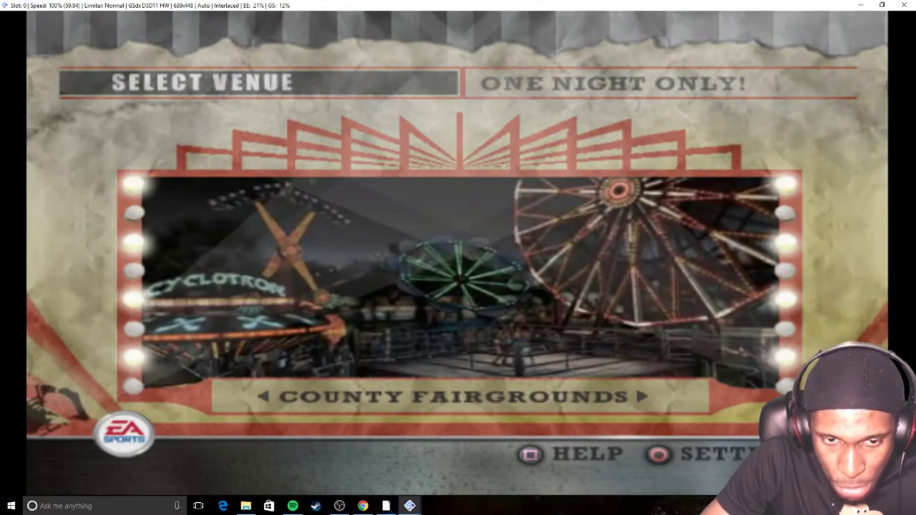
key("Return")
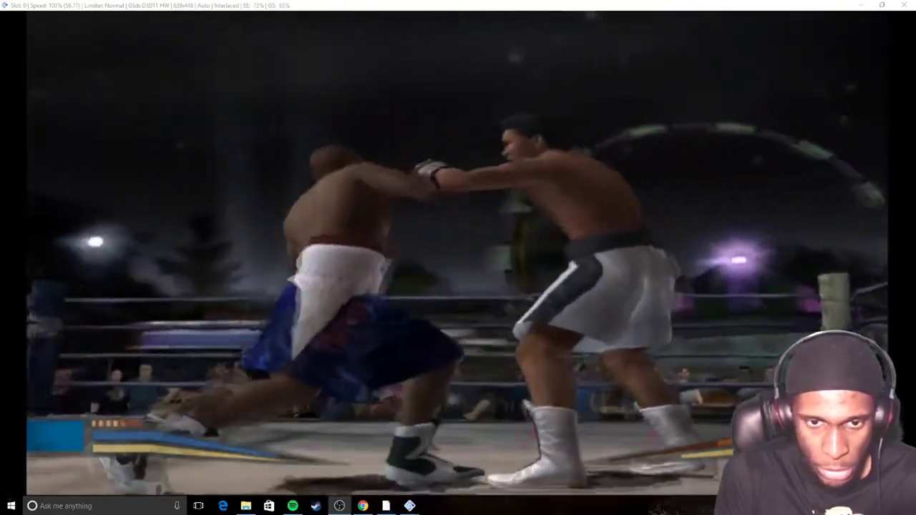
- Pause the bout, throw in the towel with Quit Fight and back out to the Fight Night Round 2 main menu
key("Return")
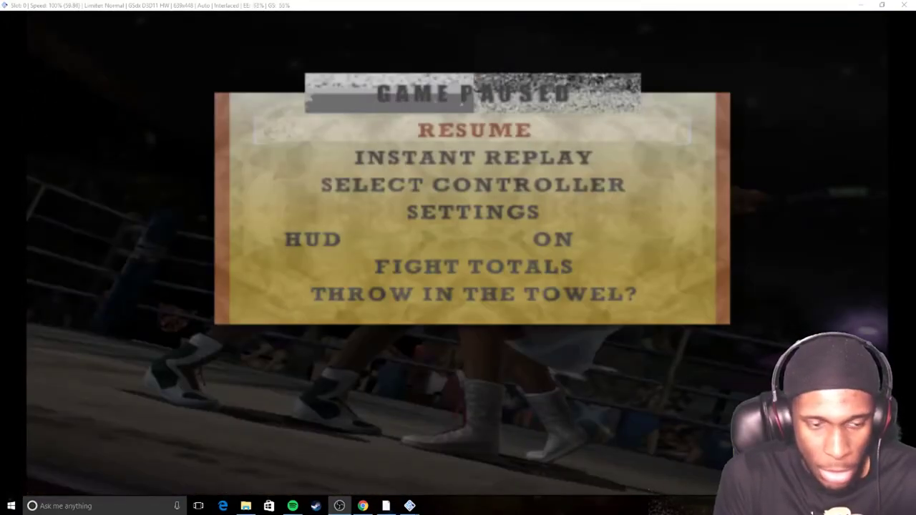
key("Down")
key("Down")
key("Down")
key("Down")
key("Down")
key("Down")
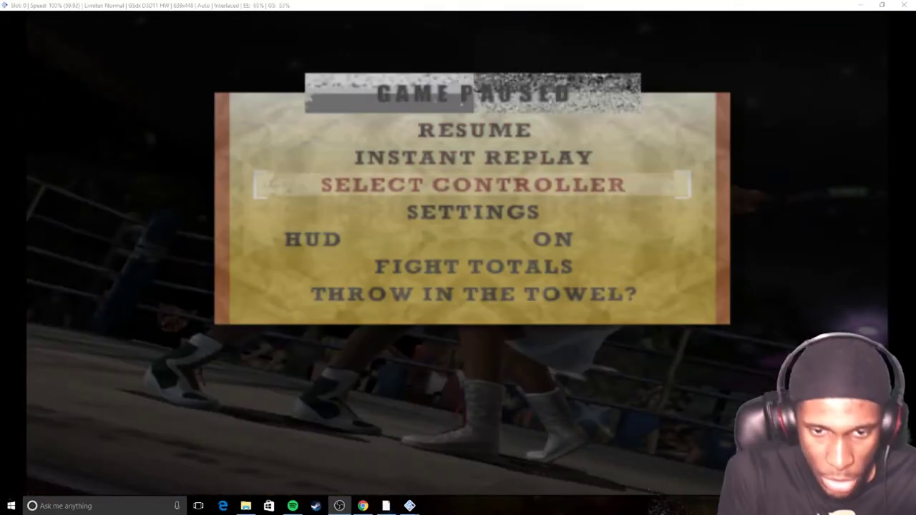
key("Return")
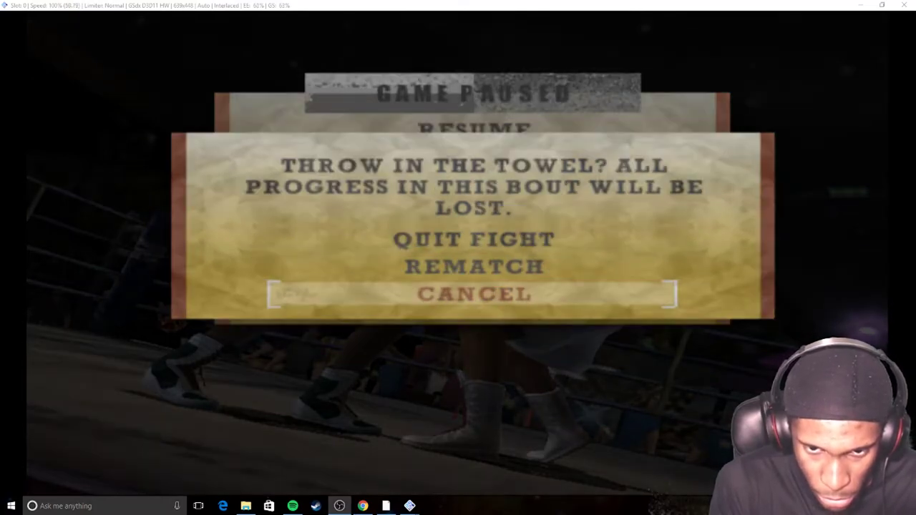
key("Up")
key("Up")
key("Return")
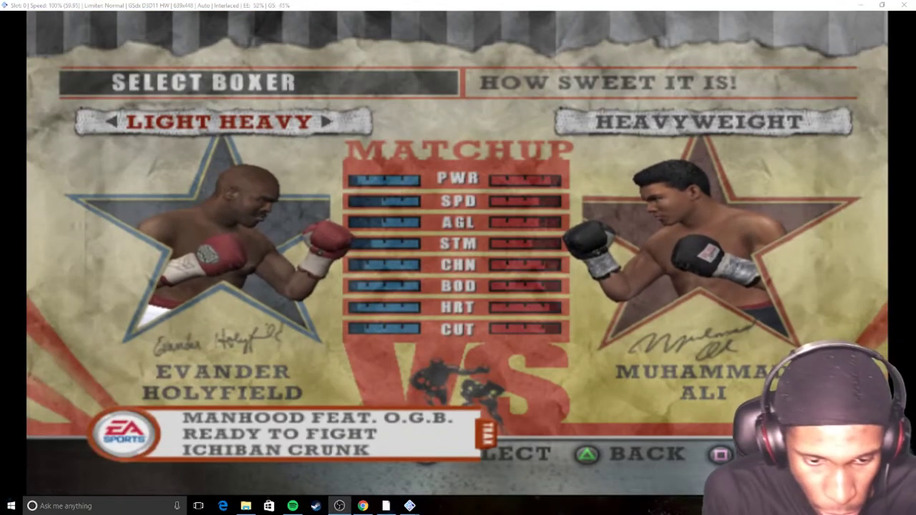
key("Return")
key("BackSpace")
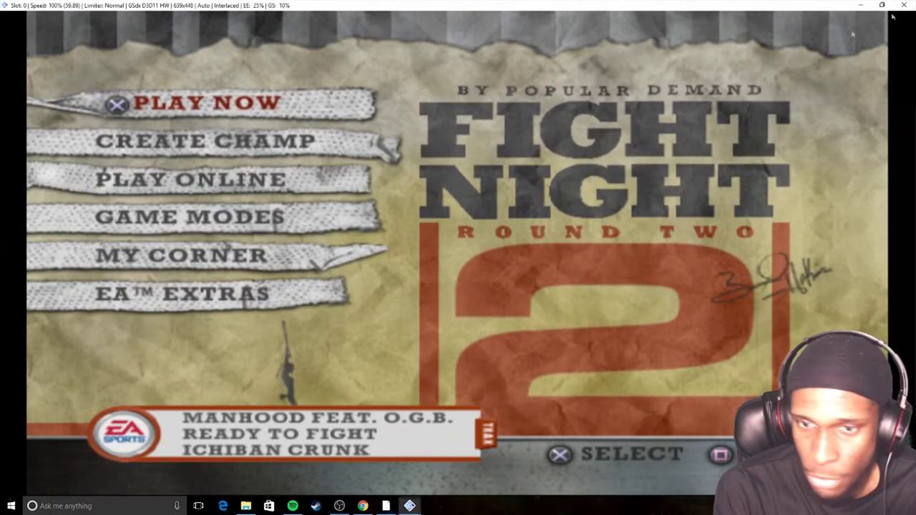
- Leave the running game, browse for Fight Night Round 3 (USA) with the Iso Selector and load it with Swap Disc
key("Escape")
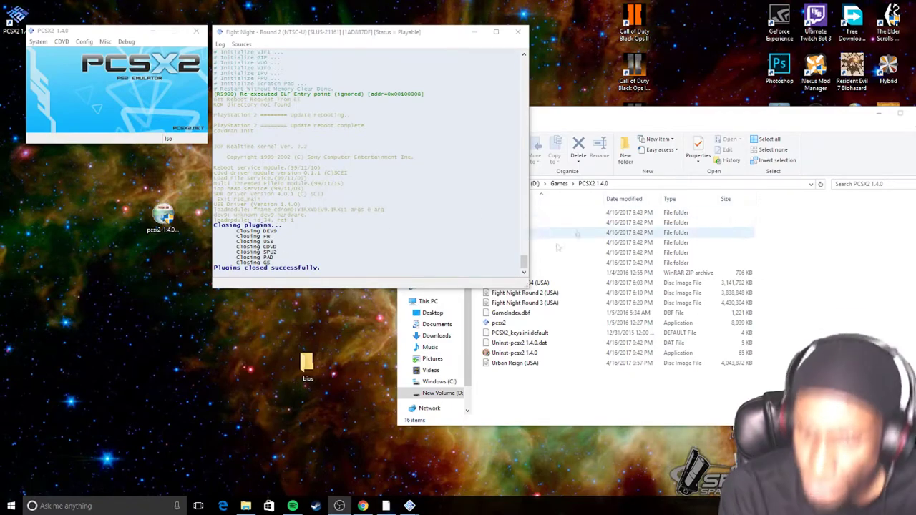
left_click(84, 41)
mouse_move(62, 40)
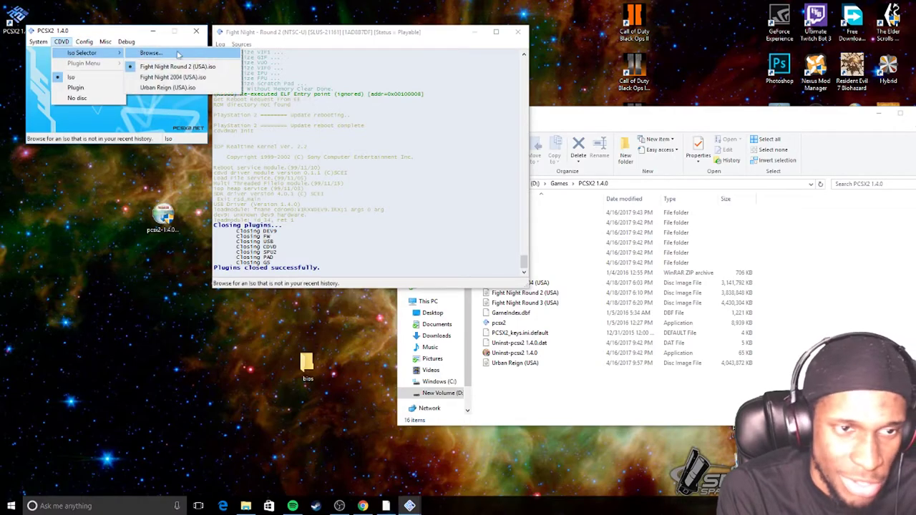
left_click(163, 63)
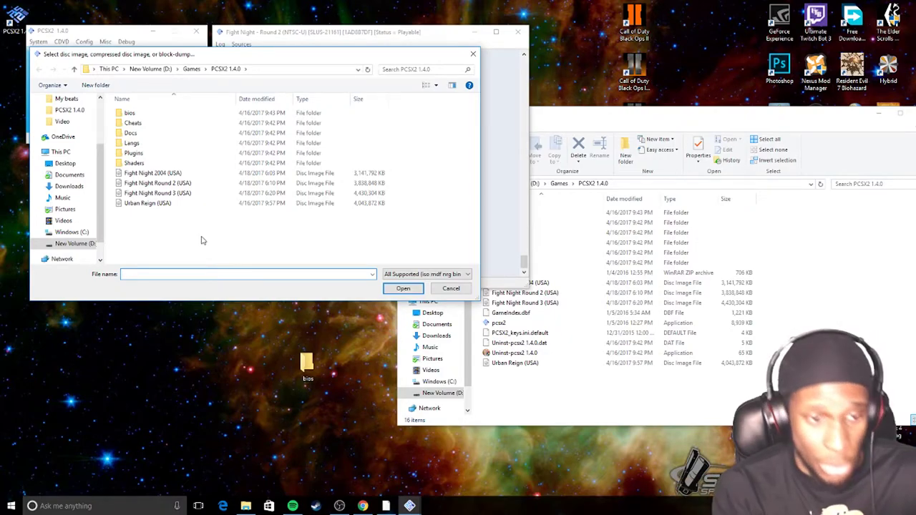
double_click(173, 195)
left_click(417, 288)
- Boot the swapped disc with Reboot CDVD (full), confirm the virtual machine reset and show the game in full screen
left_click(38, 42)
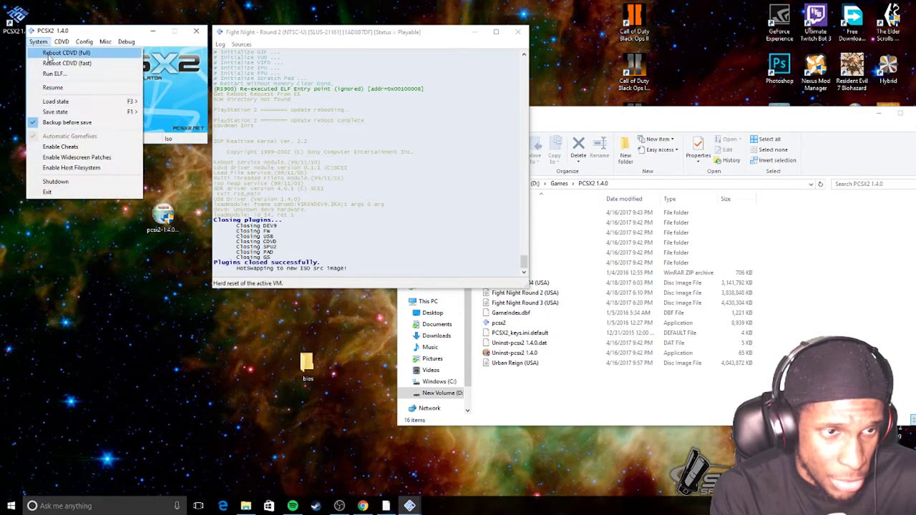
left_click(57, 53)
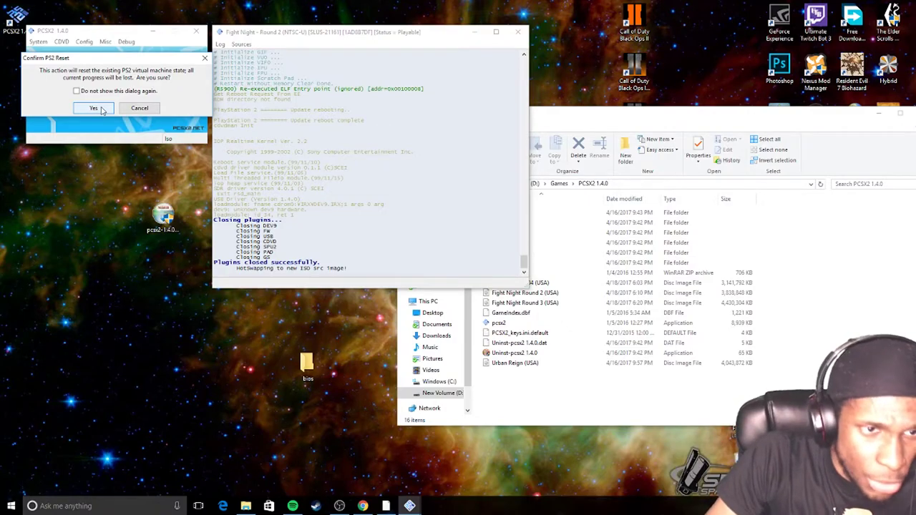
left_click(101, 109)
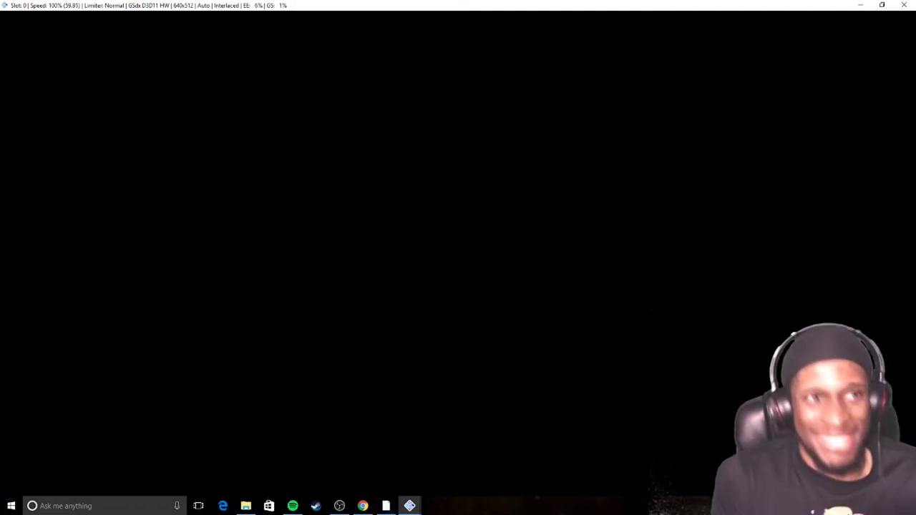
double_click(441, 215)
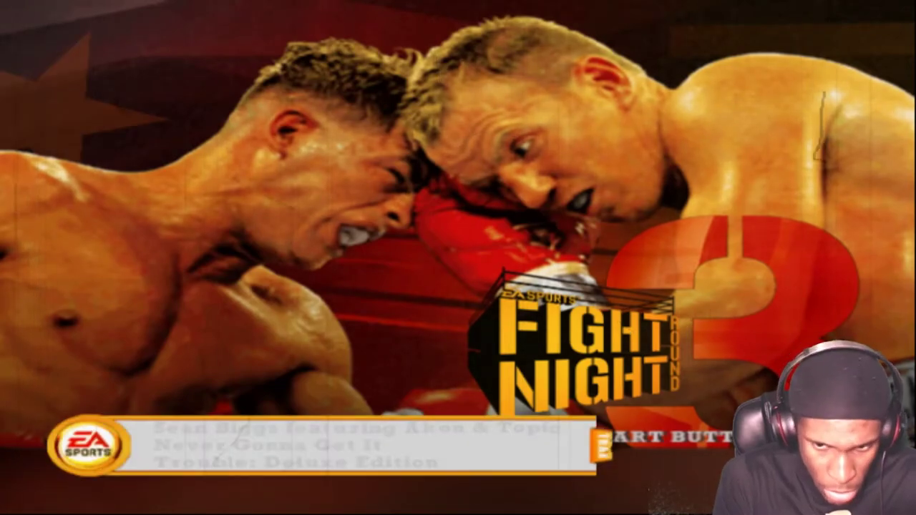
- Continue past the Fight Night Round 3 title screen, start a new profile and clear the default profile name
key("Return")
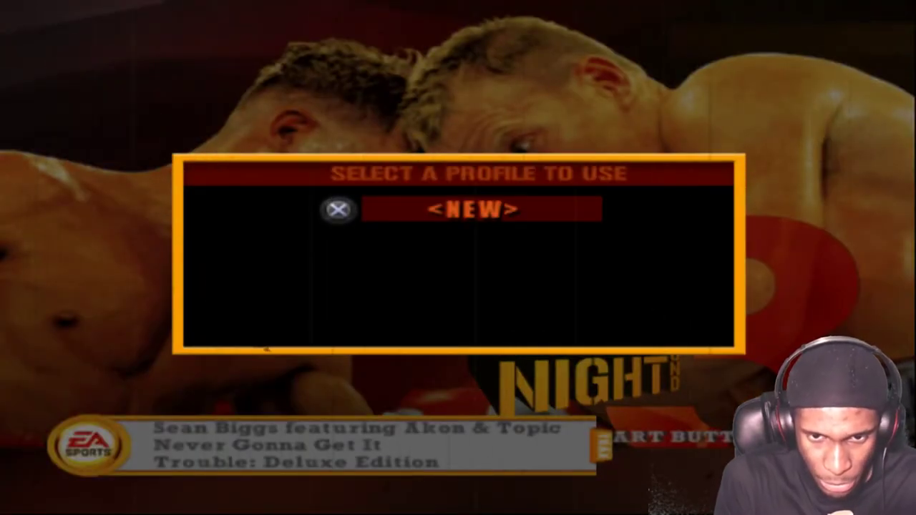
key("Return")
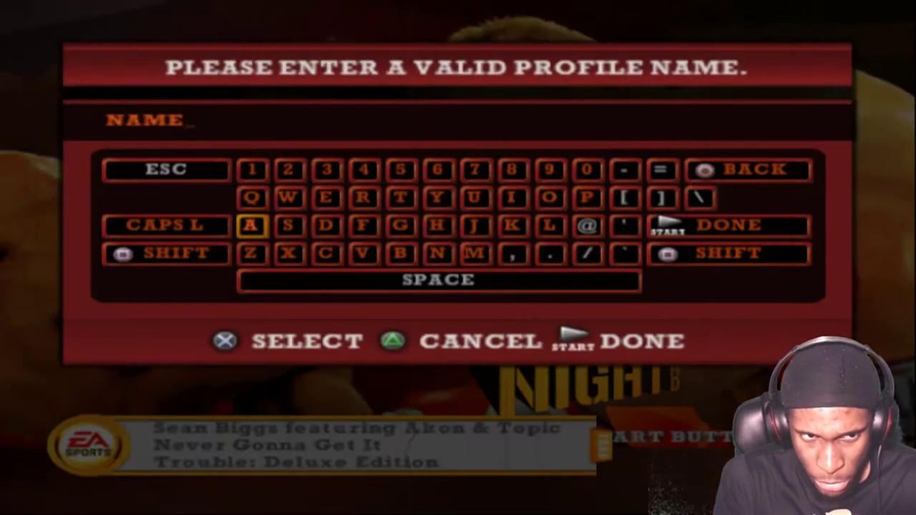
key("shift")
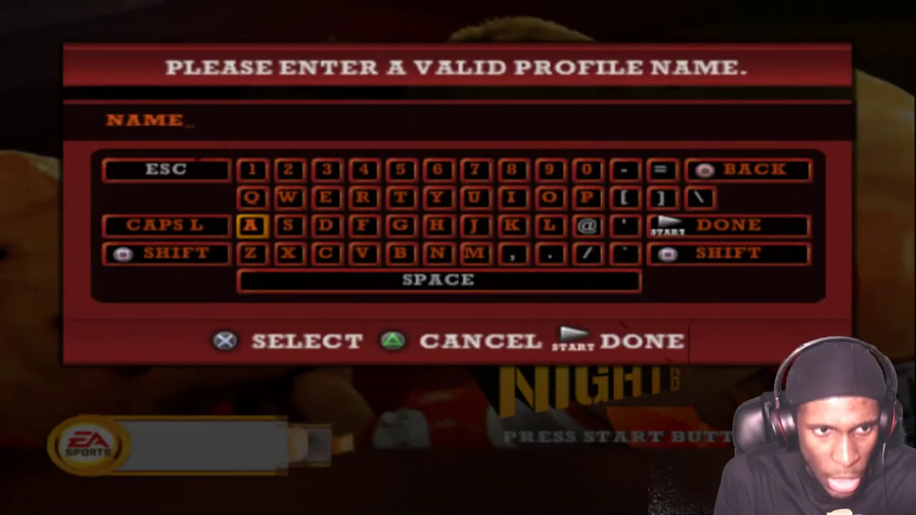
key("Left")
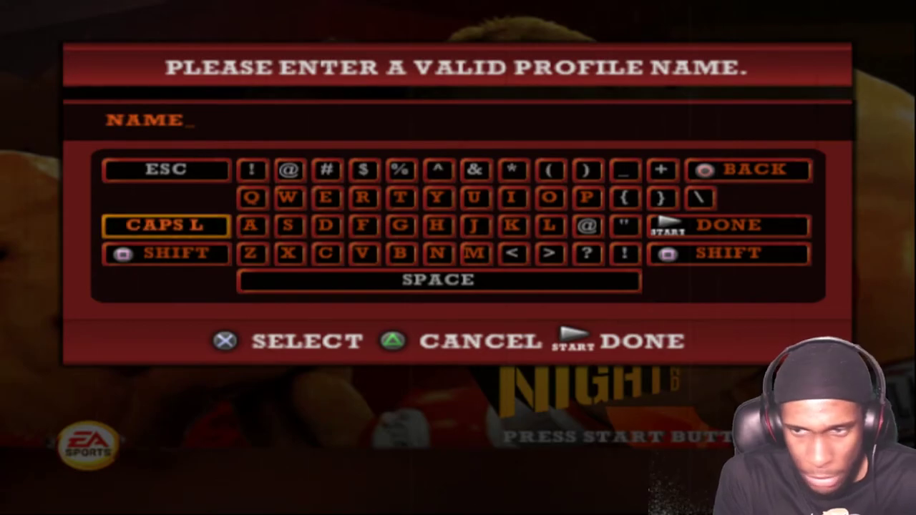
key("BackSpace")
key("Down")
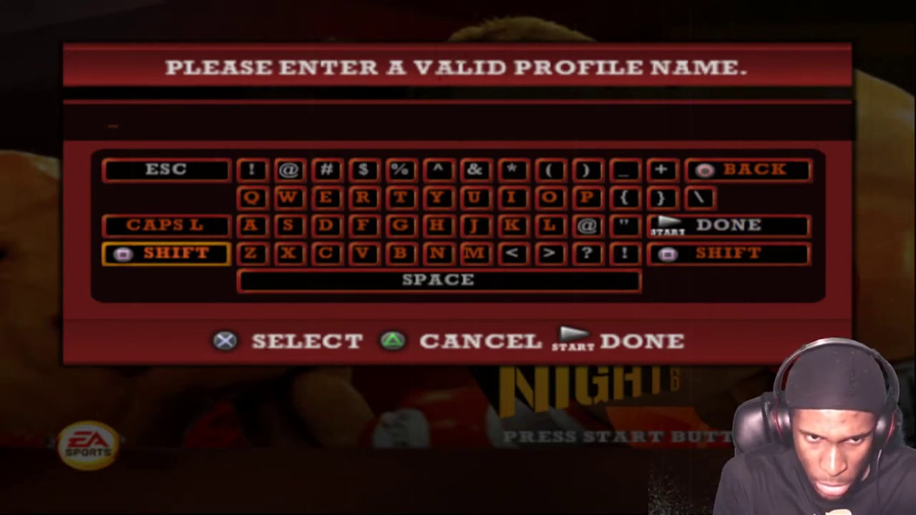